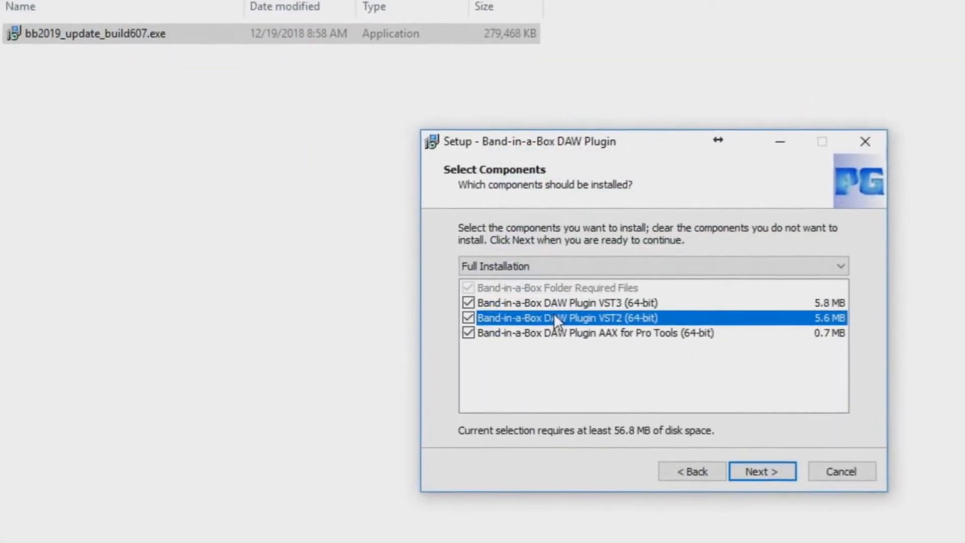
Step: Keep the full VST3, VST2 and AAX installation and continue to the install-location page
click(772, 475)
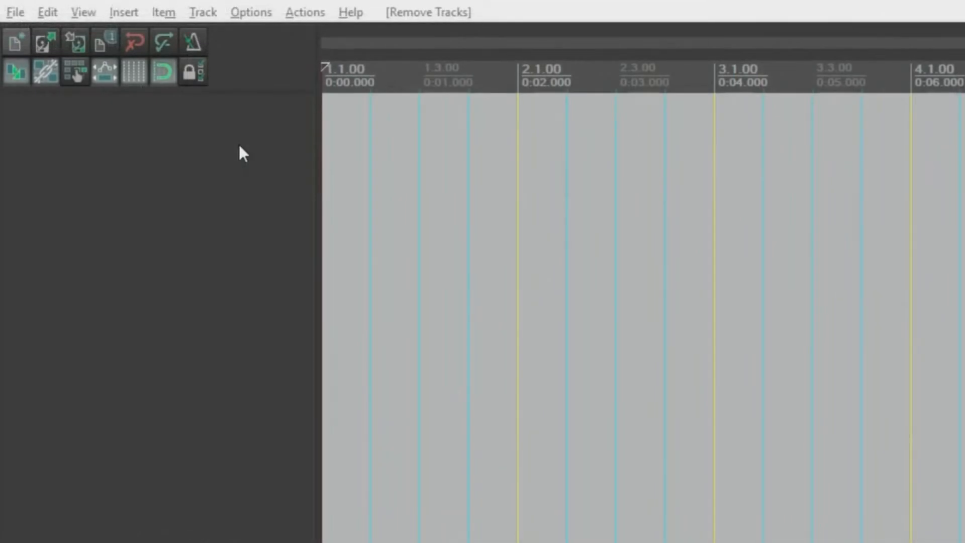
Step: Insert Track 1 and load the VST3i Band-in-a-Box plugin, found by filtering FX for 'Band-in'
right_click(239, 147)
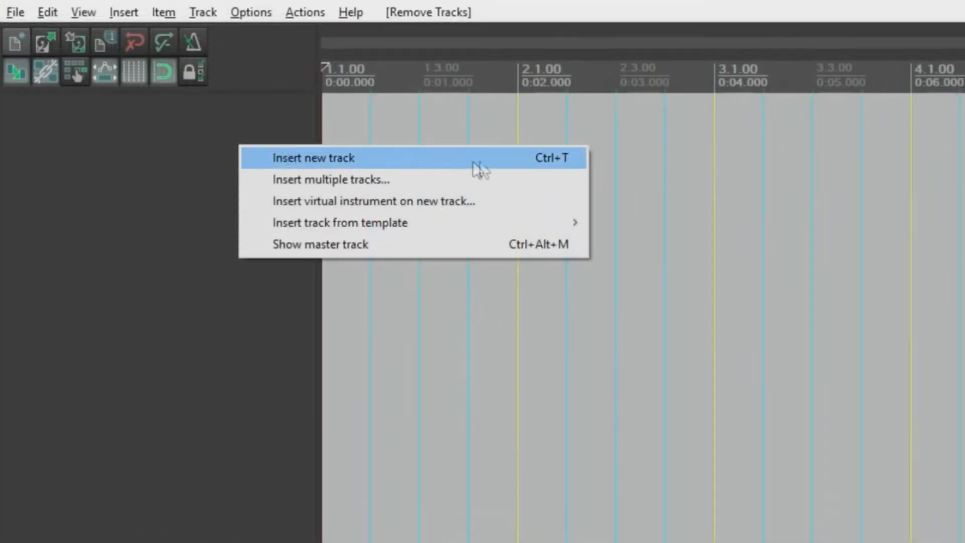
click(488, 161)
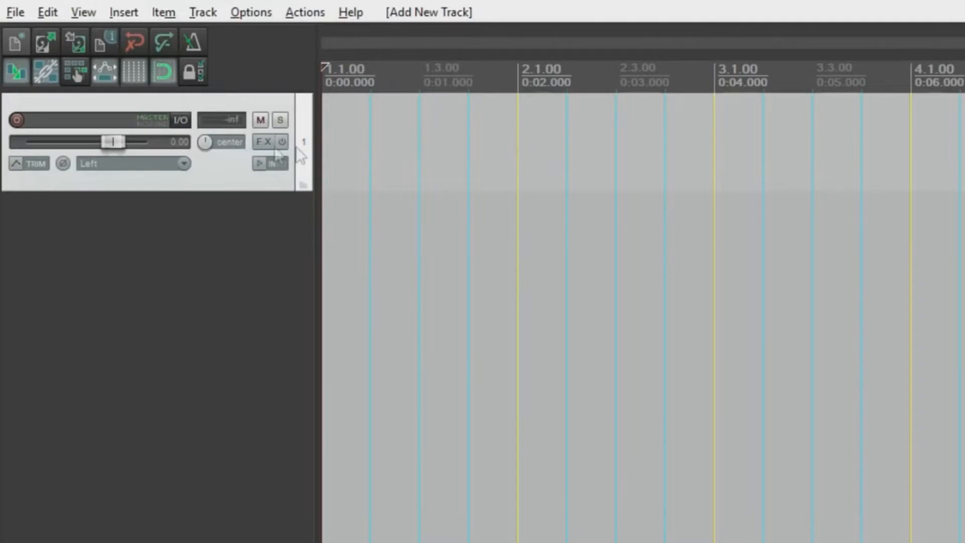
click(260, 144)
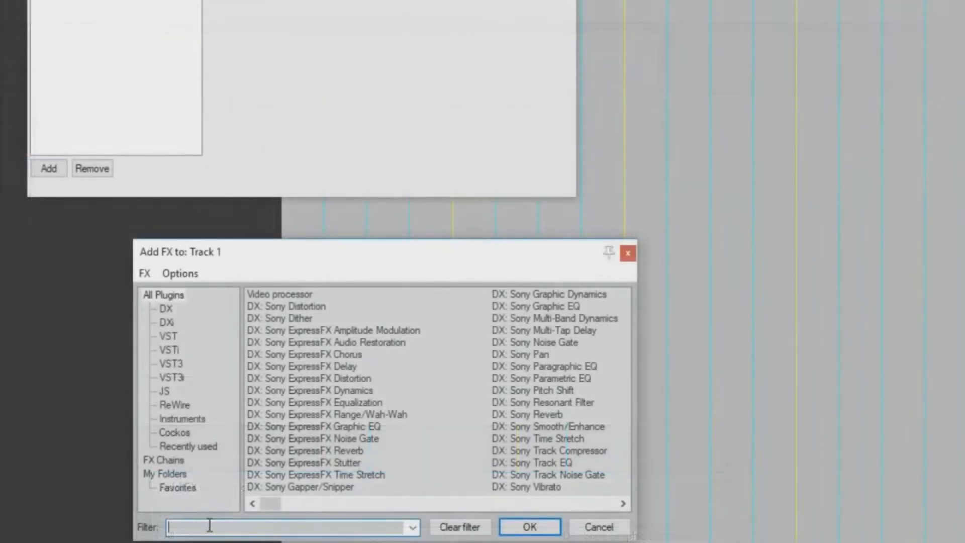
text(Band-in)
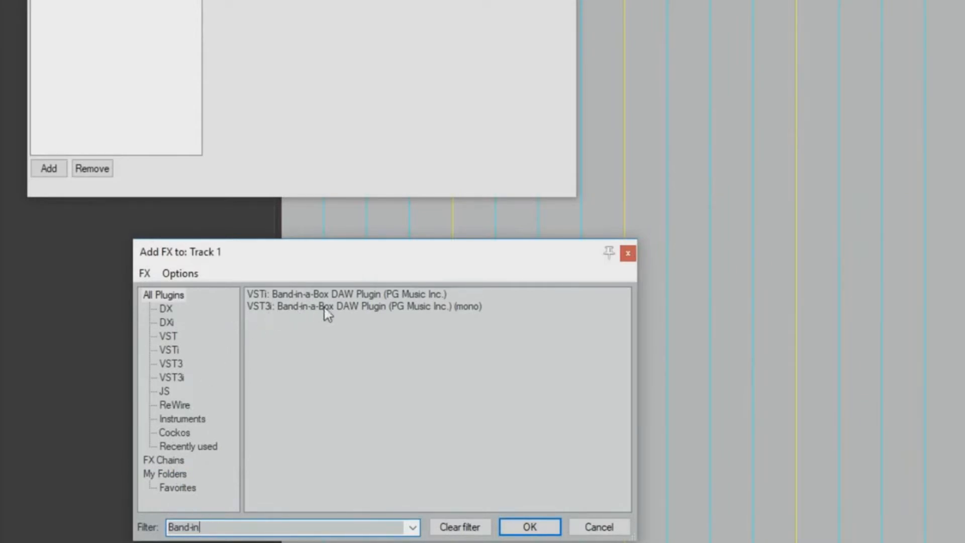
click(378, 307)
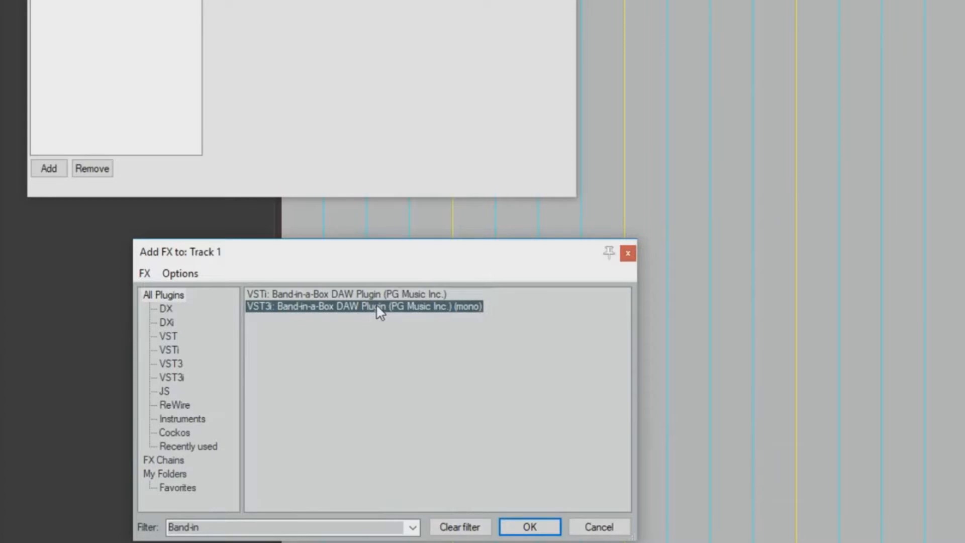
click(529, 527)
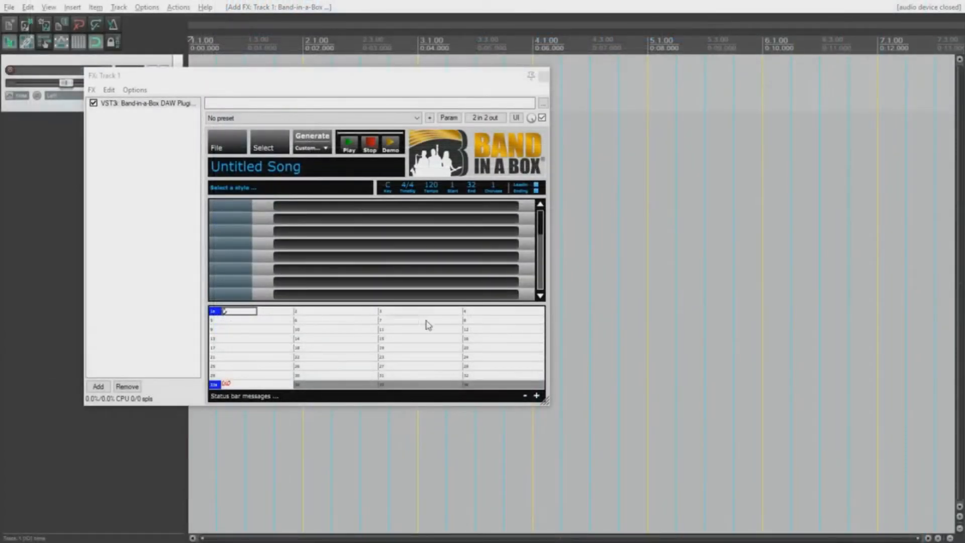
Step: Drag the FX: Track 1 window's corner to make the Band-in-a-Box interface larger
drag(546, 402, 742, 476)
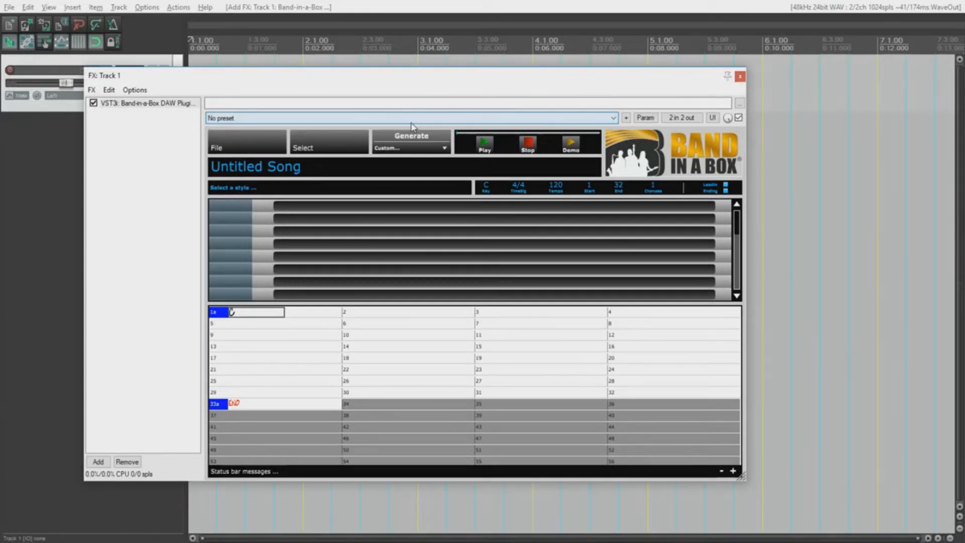
Step: Set the key to F and enter F7 (bar 1), Ab7sus (bar 5) and Bb7 (bar 7)
click(486, 189)
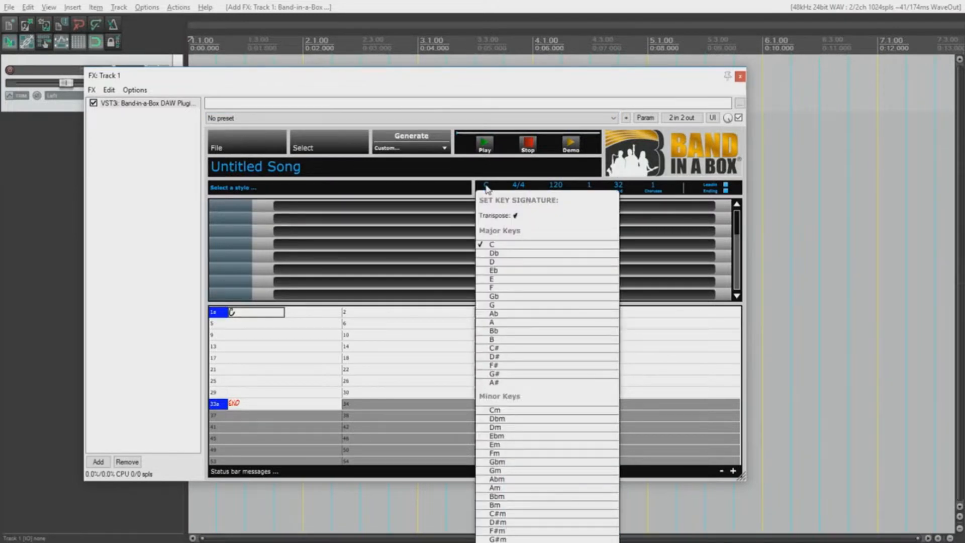
click(496, 287)
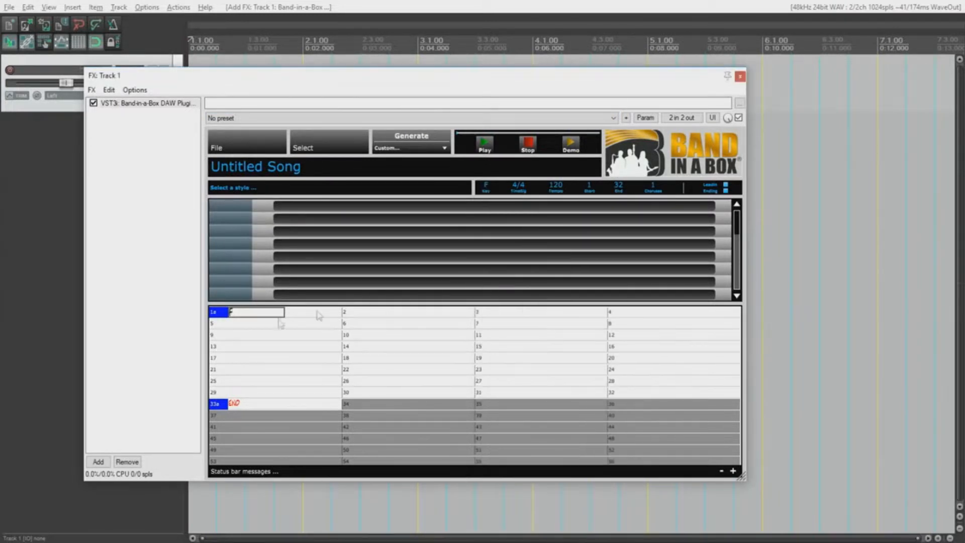
text(7)
key(Return)
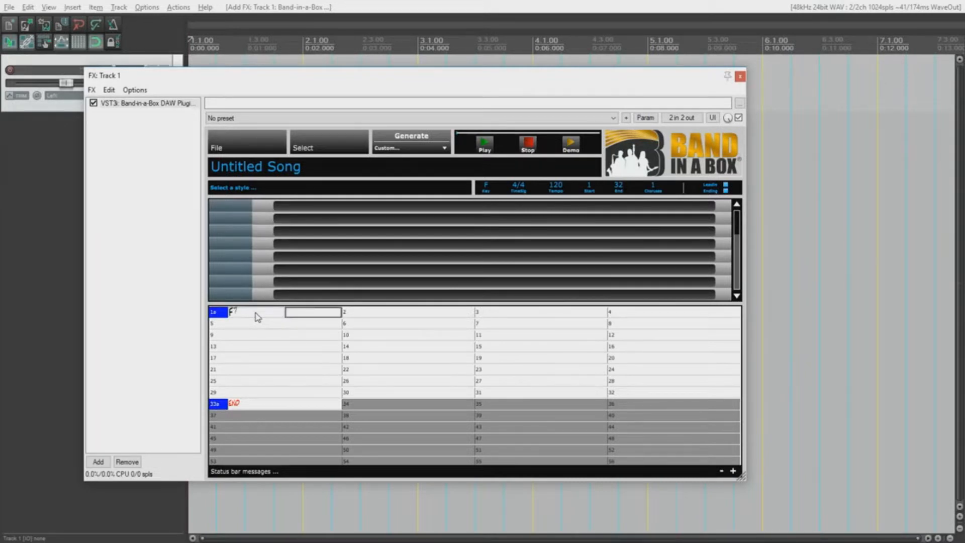
key(Down)
key(Left)
text(Ab7sus)
key(Return)
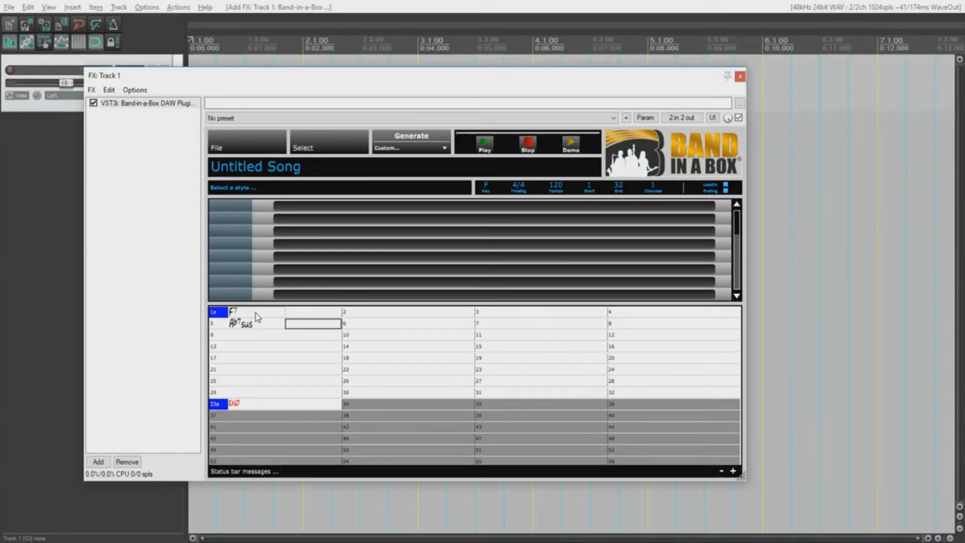
key(Right)
key(Right)
key(Right)
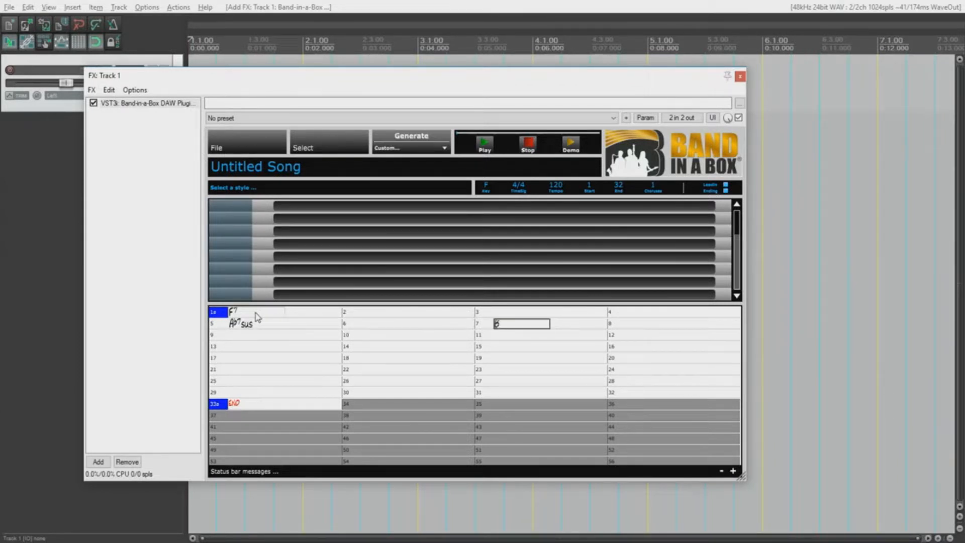
key(Return)
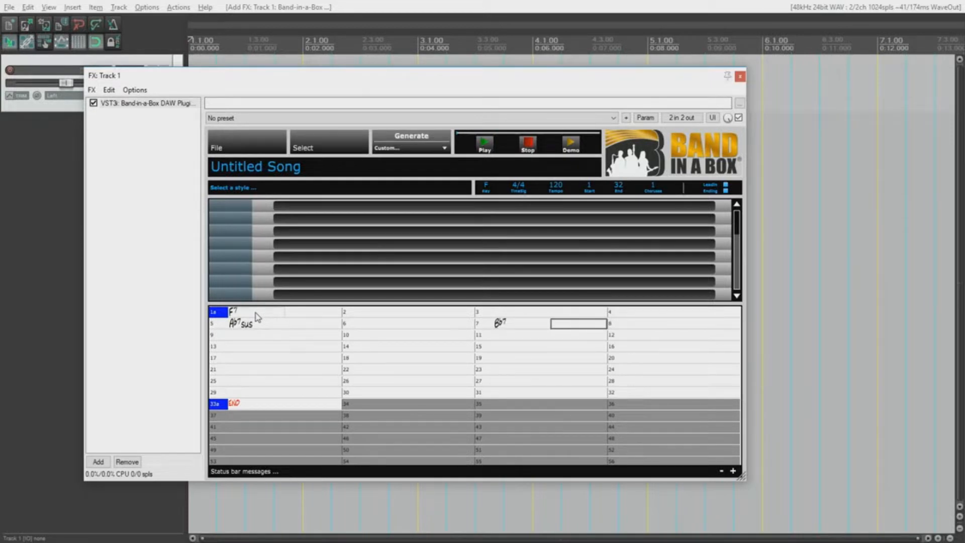
Step: Copy bars 1–8 into bars 9–16 and add part markers at bar 9 and bar 17 (B section)
key(Right)
key(Right)
key(Right)
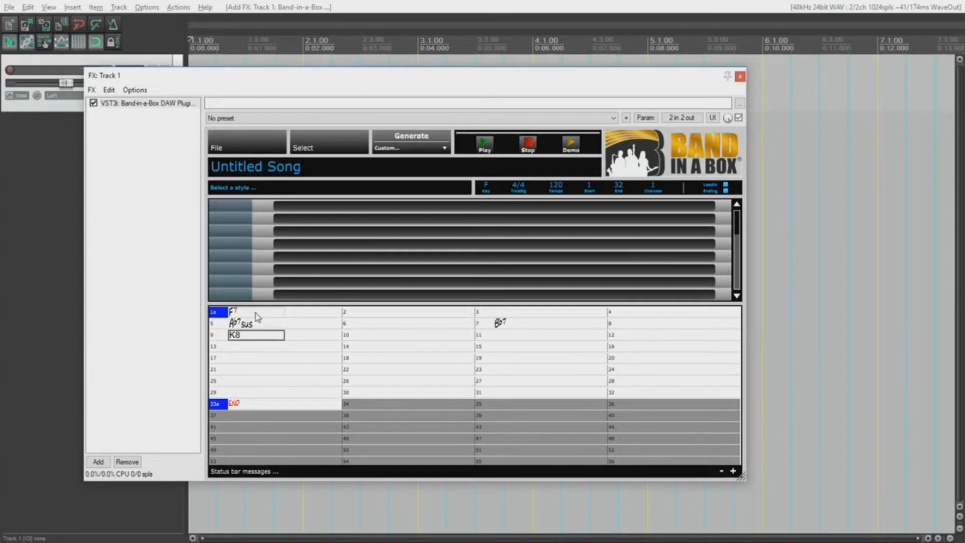
key(Return)
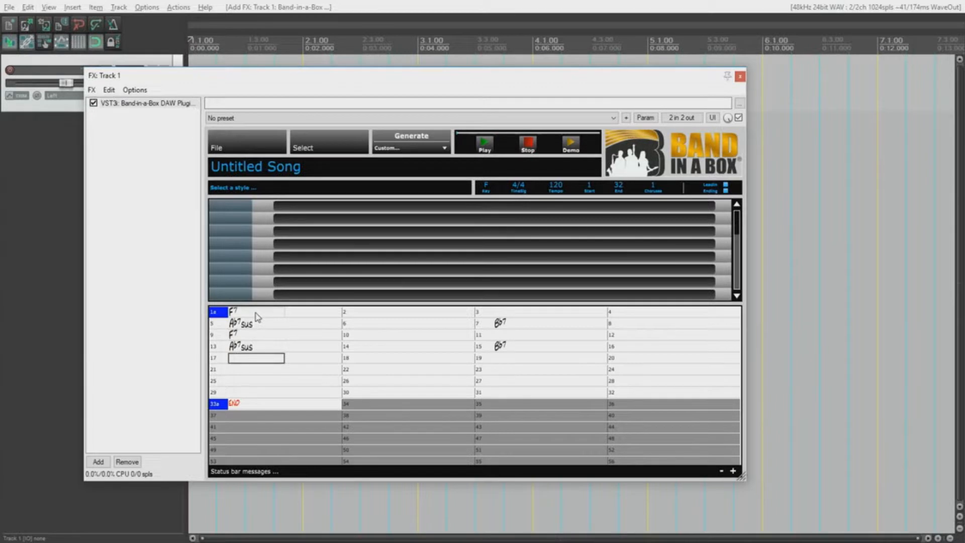
click(216, 336)
drag(632, 325, 714, 327)
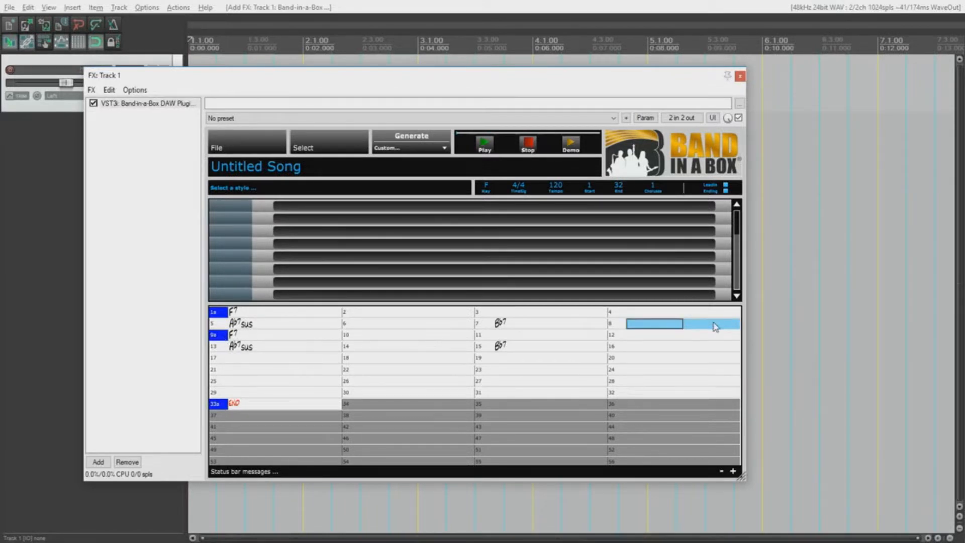
click(236, 362)
click(219, 361)
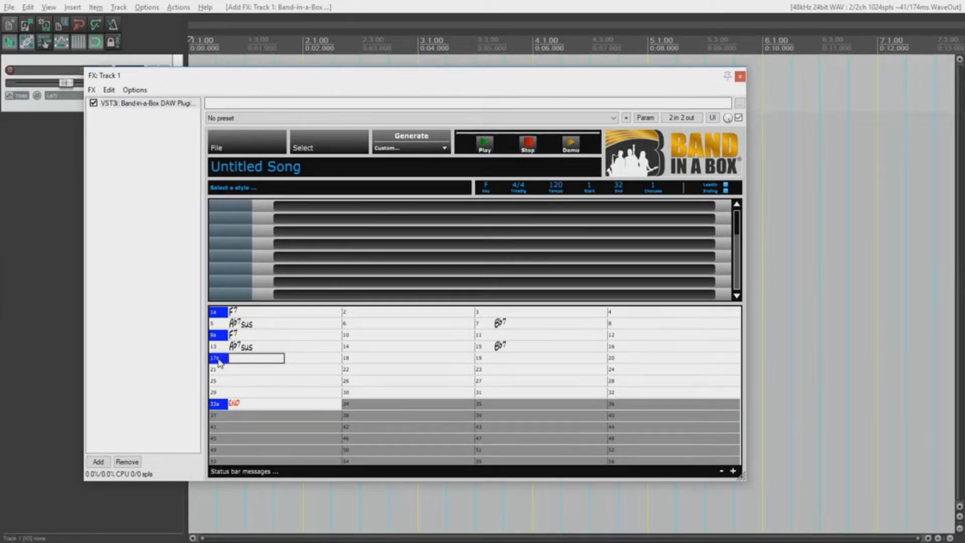
click(222, 362)
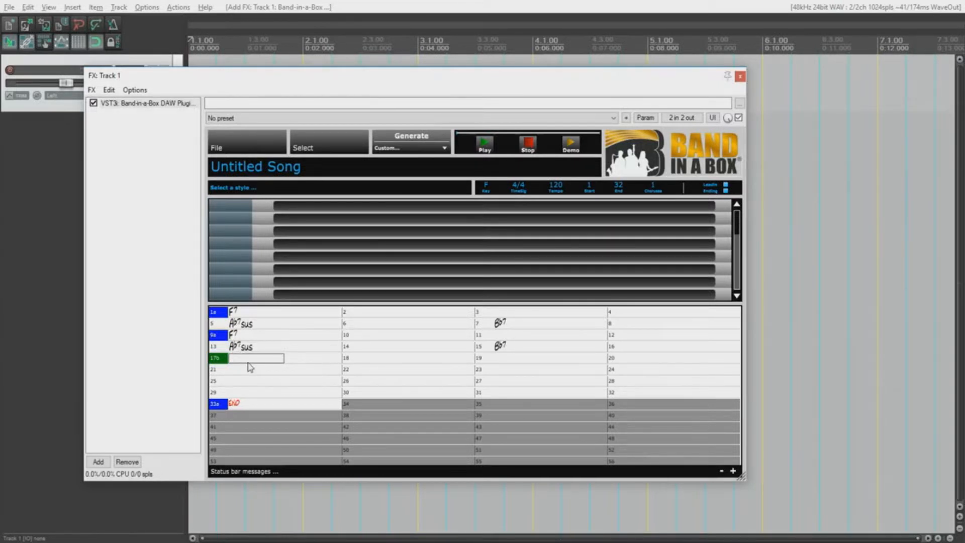
Step: Enter Gm, Cm, Gm and C7 in bars 17 through 23
text(Gm)
key(Right)
key(Right)
key(Right)
key(Right)
text(Cm)
key(Right)
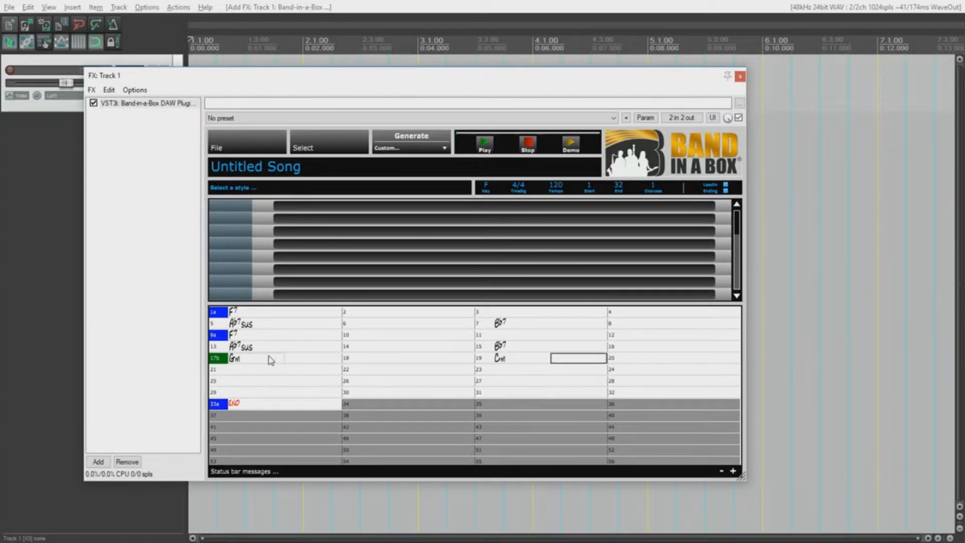
key(Right)
key(Right)
key(Right)
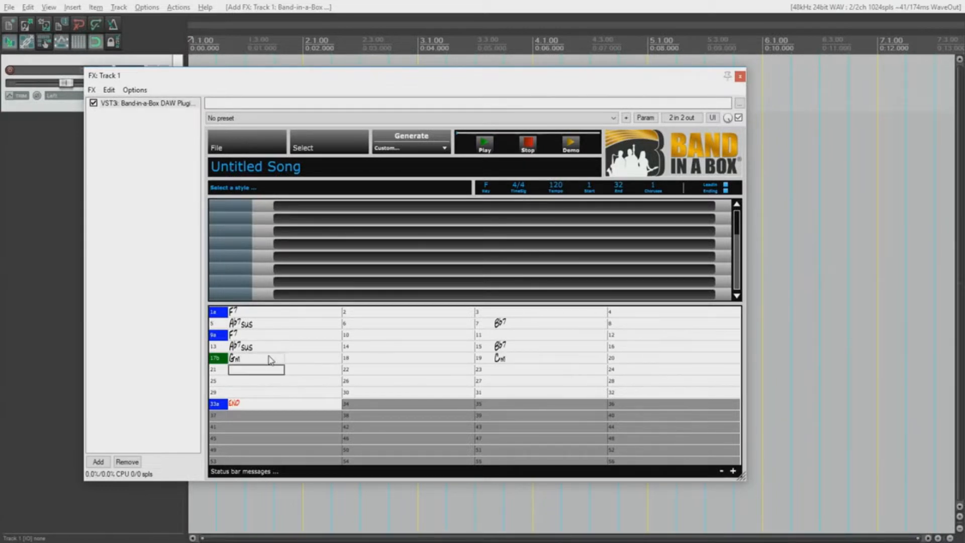
key(Right)
key(Right)
key(Right)
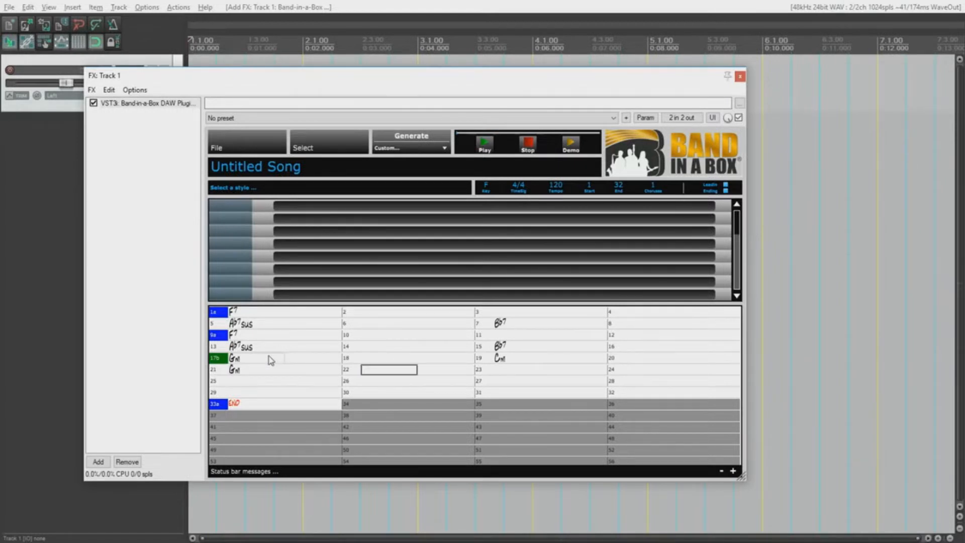
key(Right)
text(C7)
key(Right)
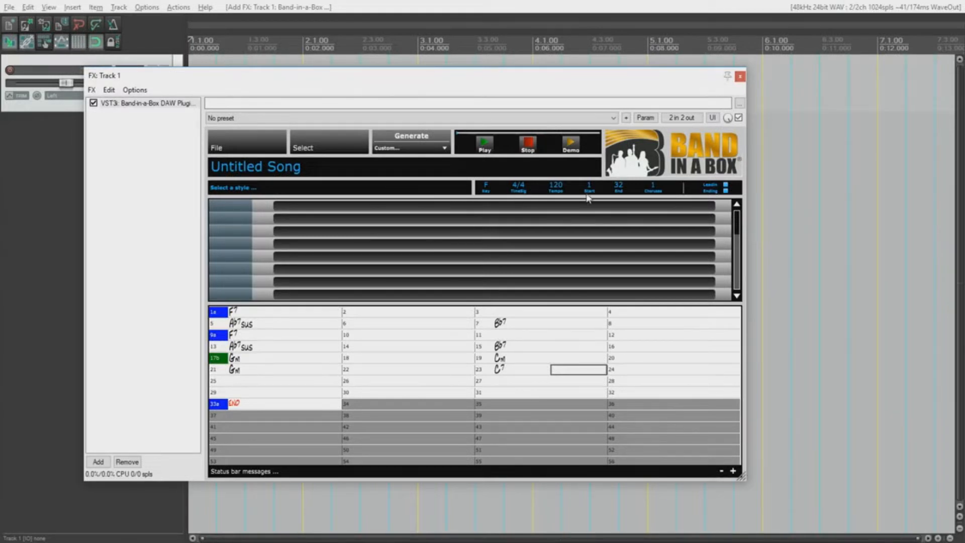
Step: Set the end bar to 24, put an F ending chord in bar 25, and use 4 choruses
click(619, 184)
text(24)
key(Return)
click(258, 382)
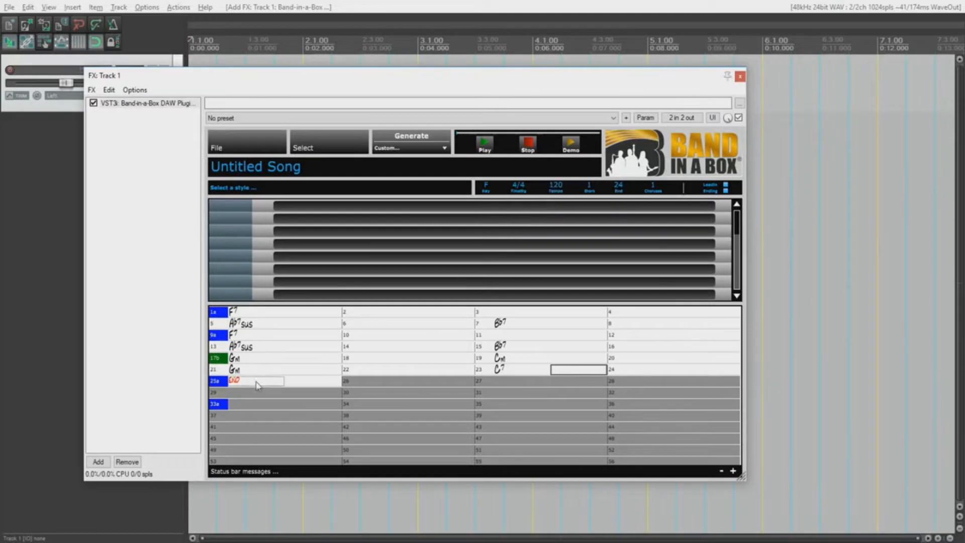
text(F)
key(Return)
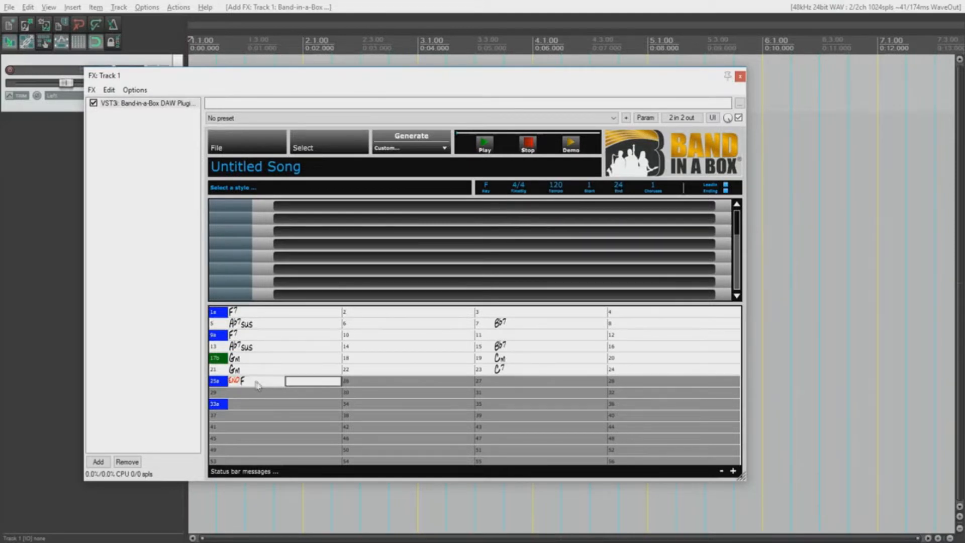
click(652, 186)
text(4)
key(Return)
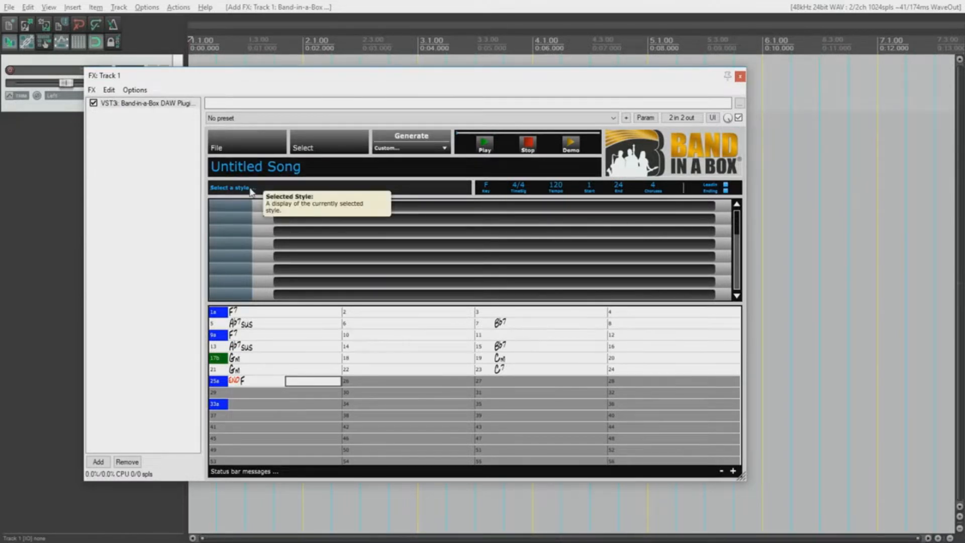
Step: Choose Select A Style… from the Select button's menu
click(303, 149)
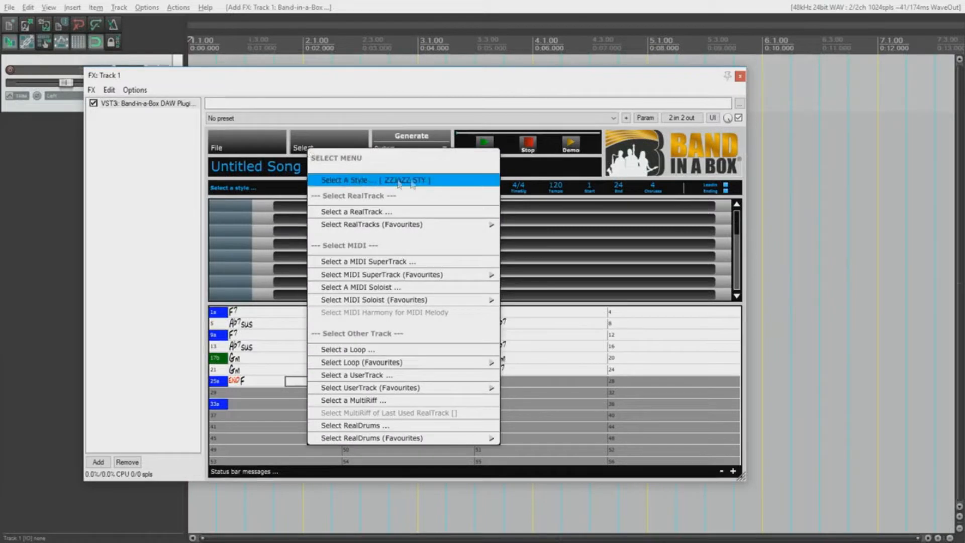
click(428, 180)
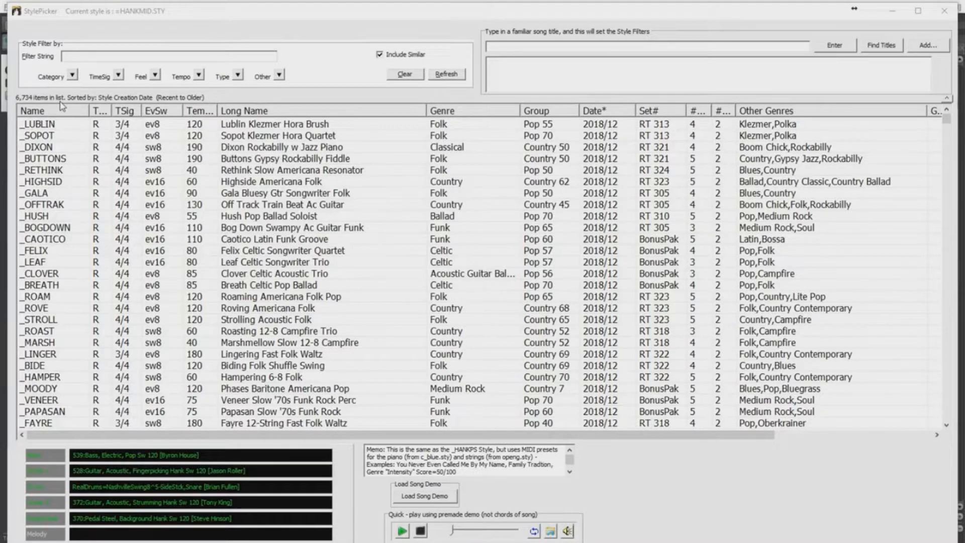
Step: Filter to jazz and audition _CROONR1, Poll Winners Jazz Waltz, AfroCuban Bolero and Medium Bossa Pollwinners 2
click(73, 76)
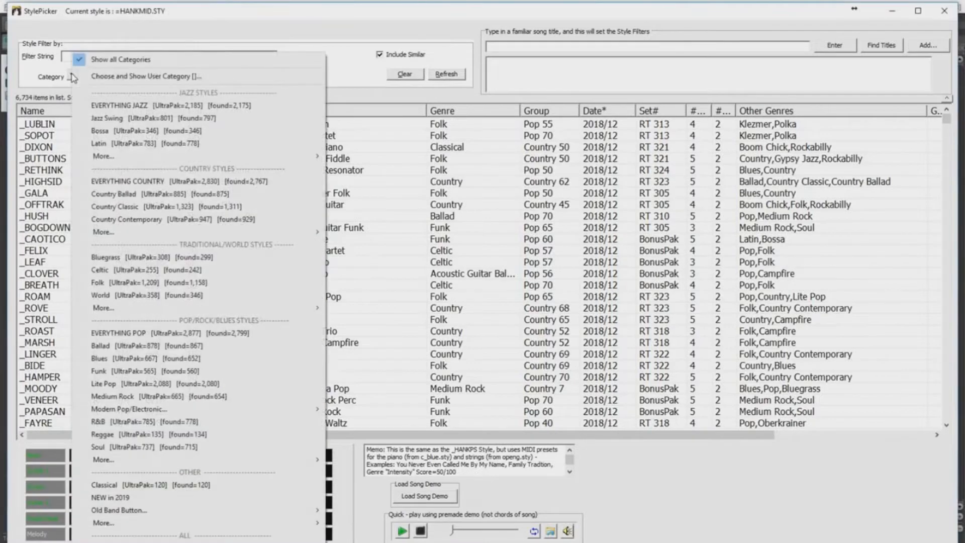
click(121, 106)
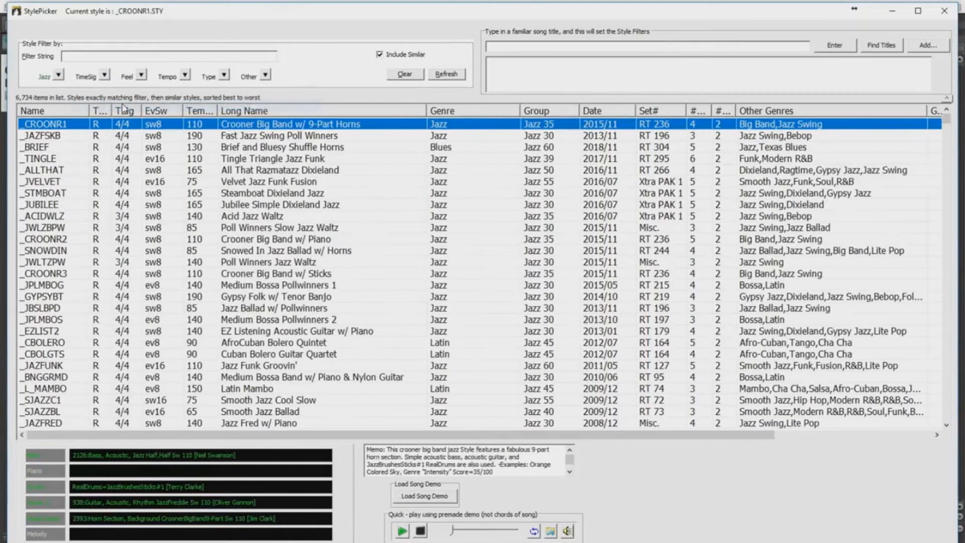
double_click(253, 128)
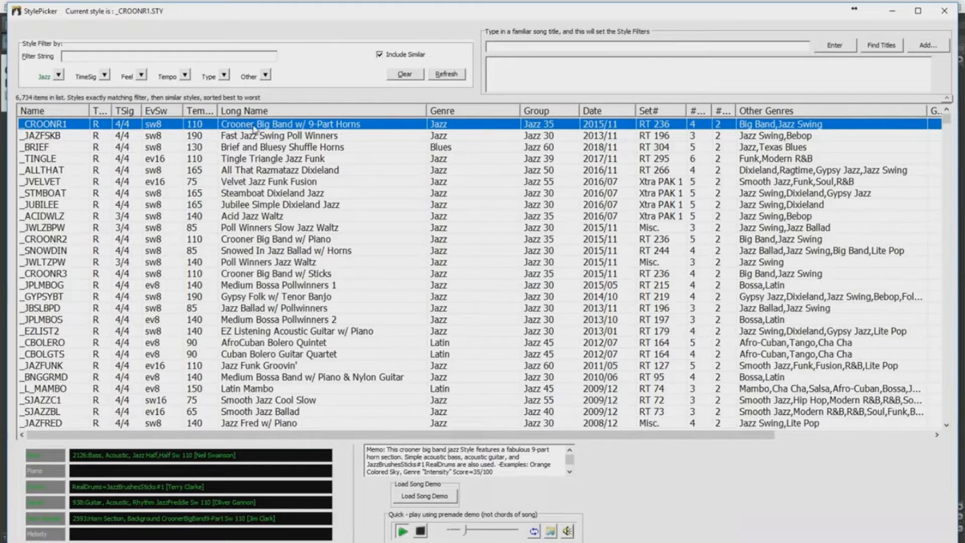
double_click(252, 263)
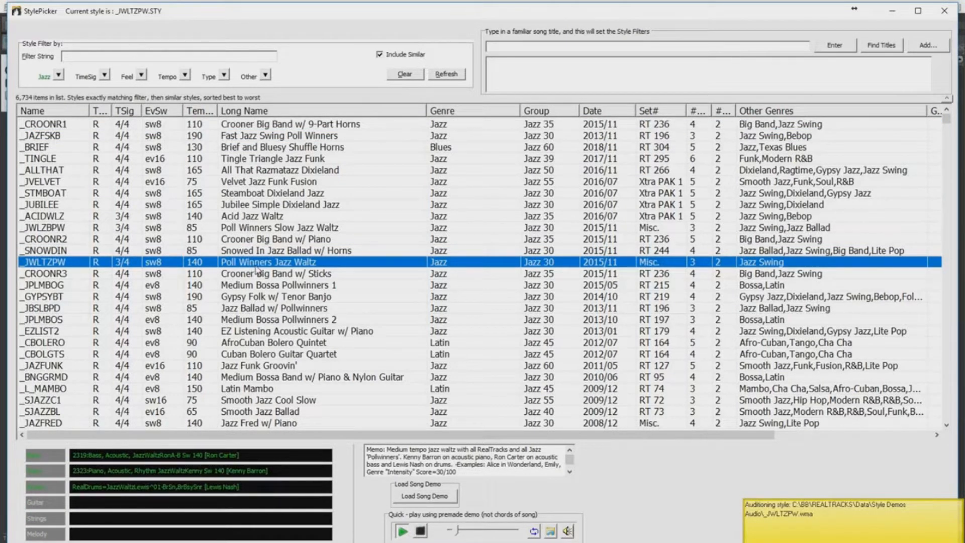
double_click(260, 343)
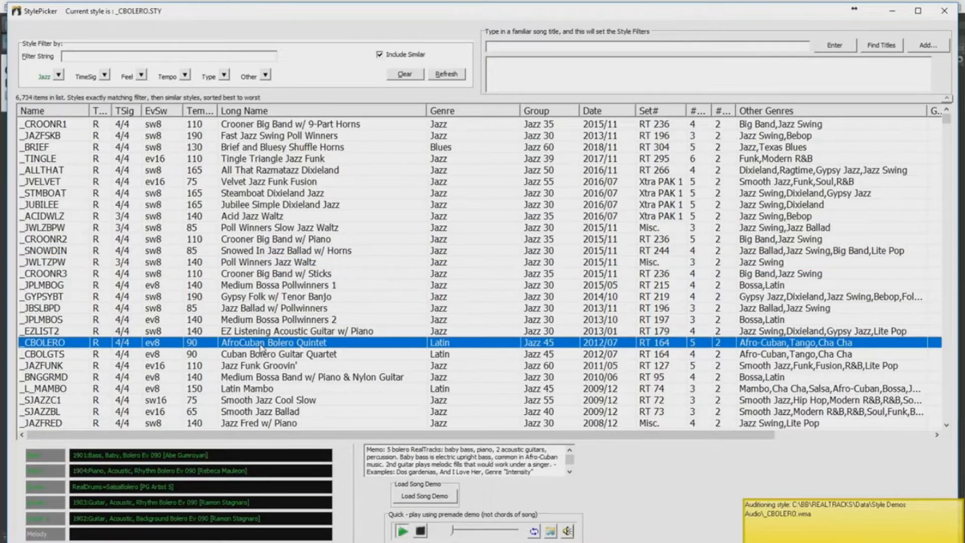
double_click(290, 320)
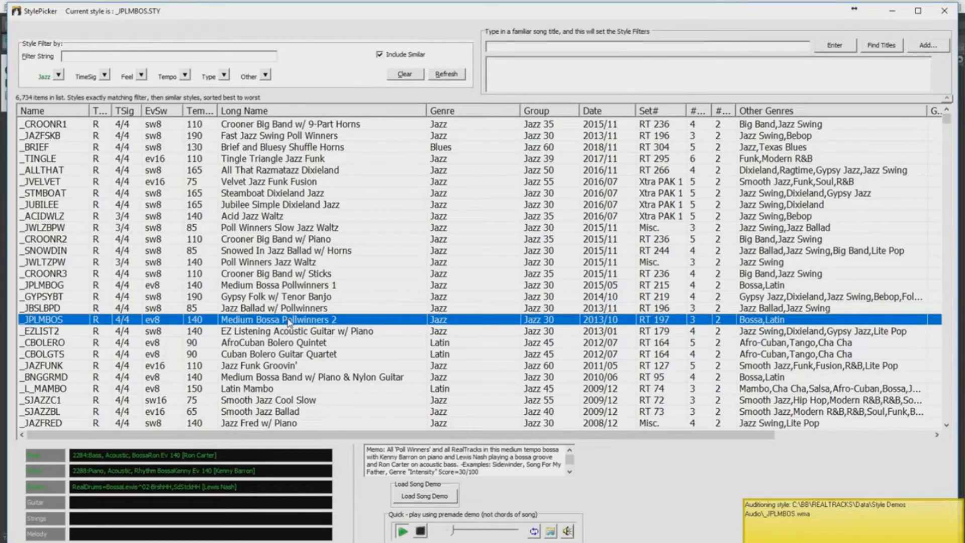
click(59, 76)
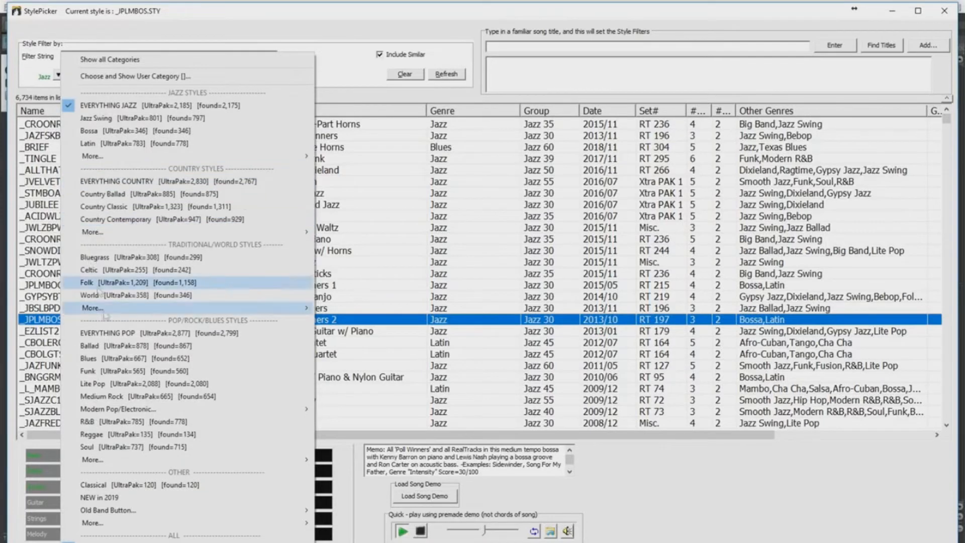
Step: Filter to Medium Rock and audition LA Hard Rock, Grotto 12-string, 12-String Rock Waltz and Texas Rock Even
click(134, 398)
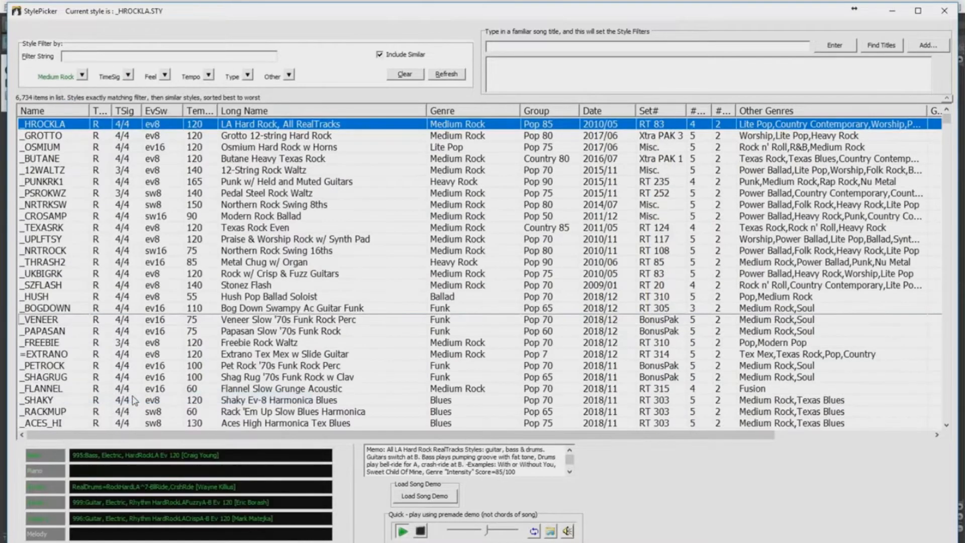
click(247, 127)
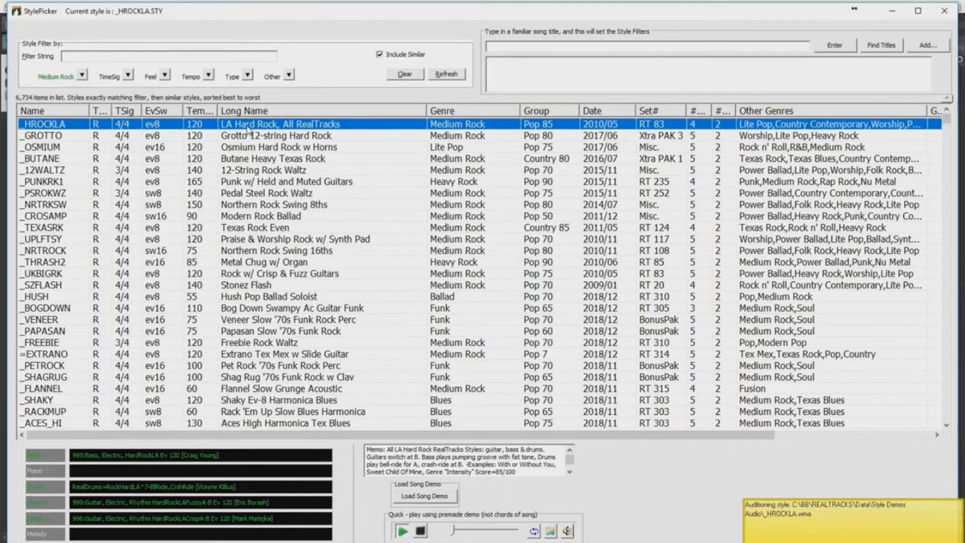
click(283, 137)
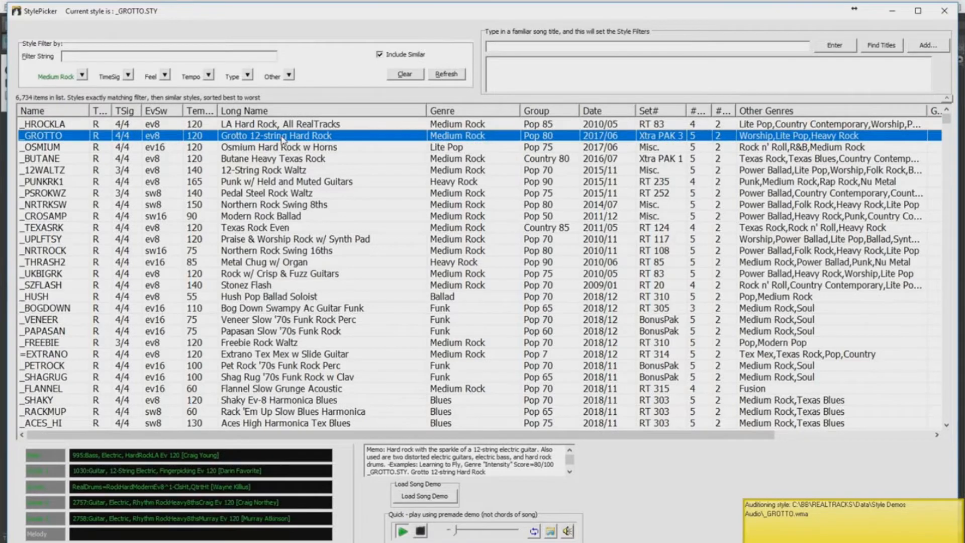
click(278, 171)
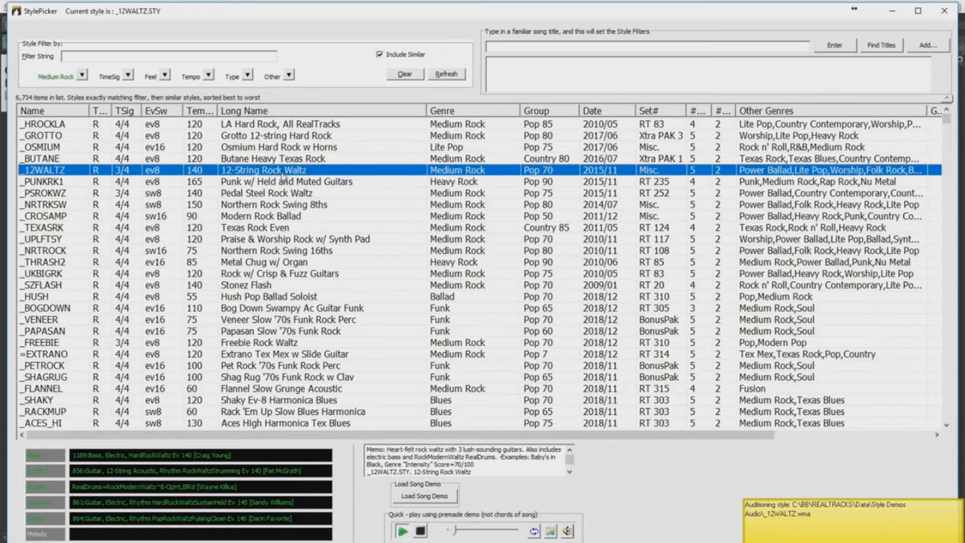
click(263, 229)
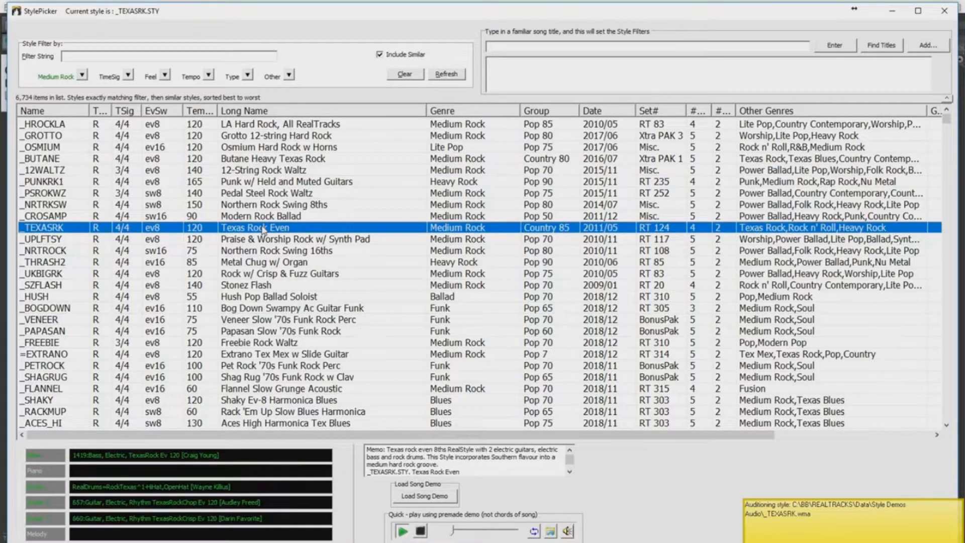
Step: Switch to Everything Country, audition several styles and end on Country Ballad w/ Baritone Guitar
click(82, 76)
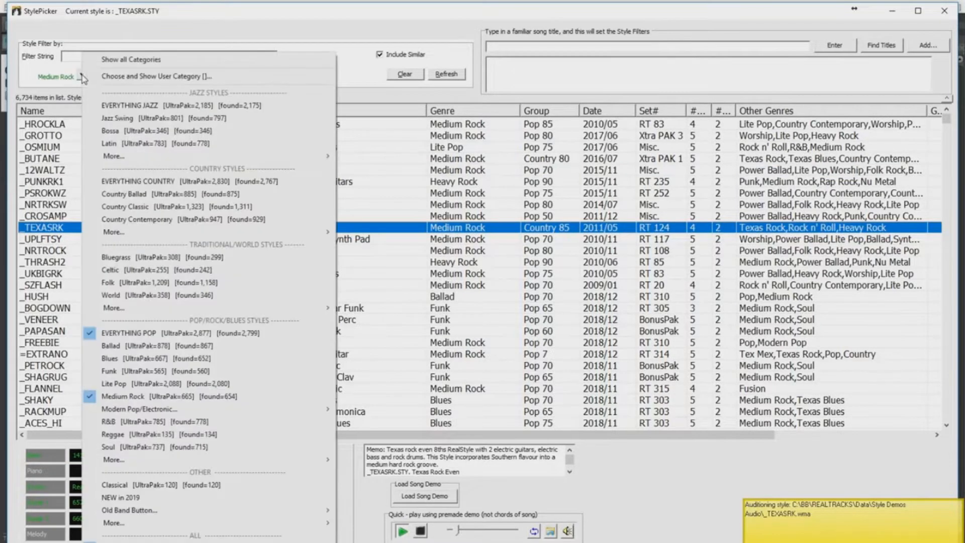
click(144, 181)
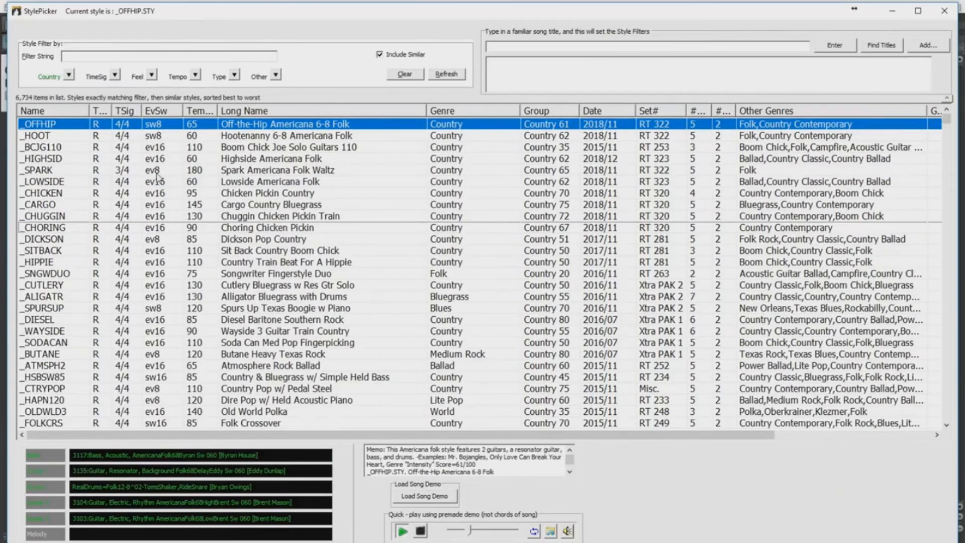
click(244, 194)
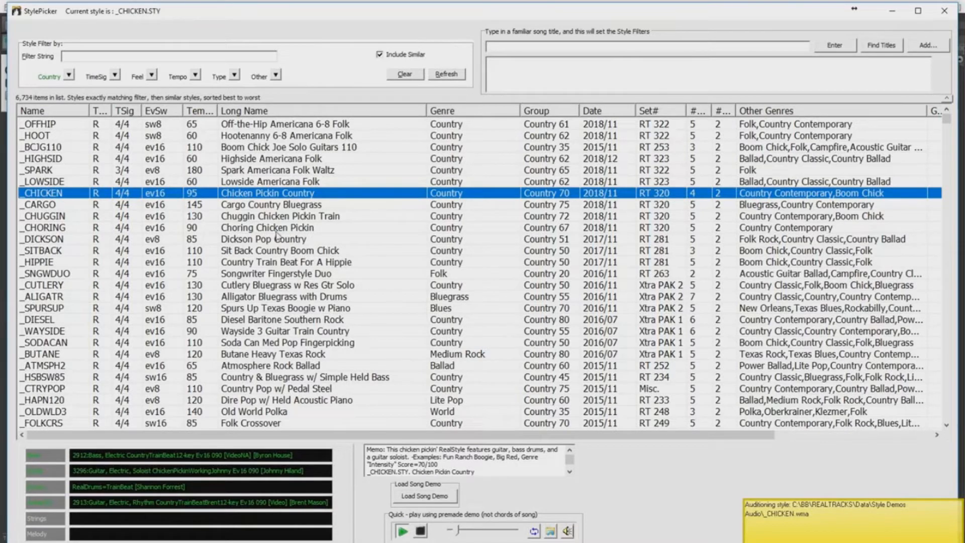
click(288, 274)
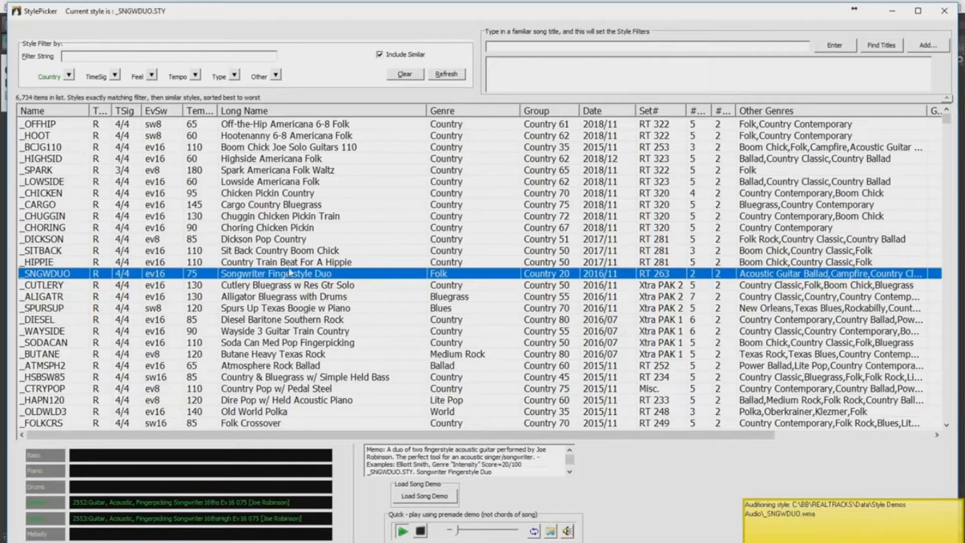
click(312, 185)
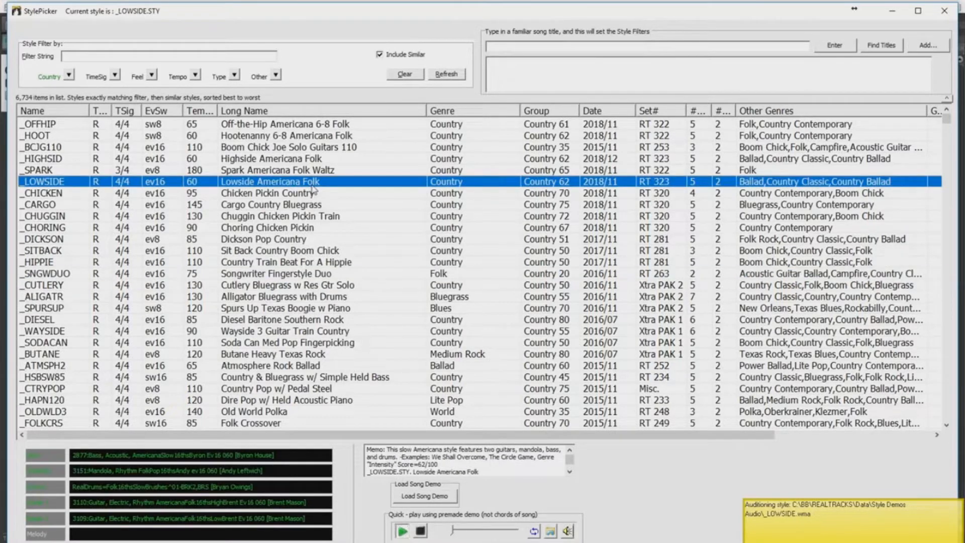
click(253, 424)
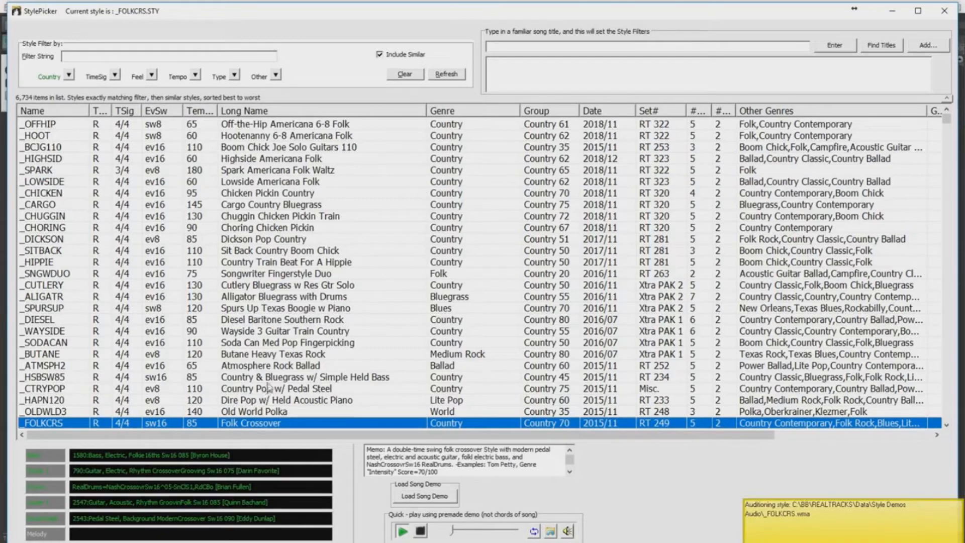
scroll(273, 381, down, 6)
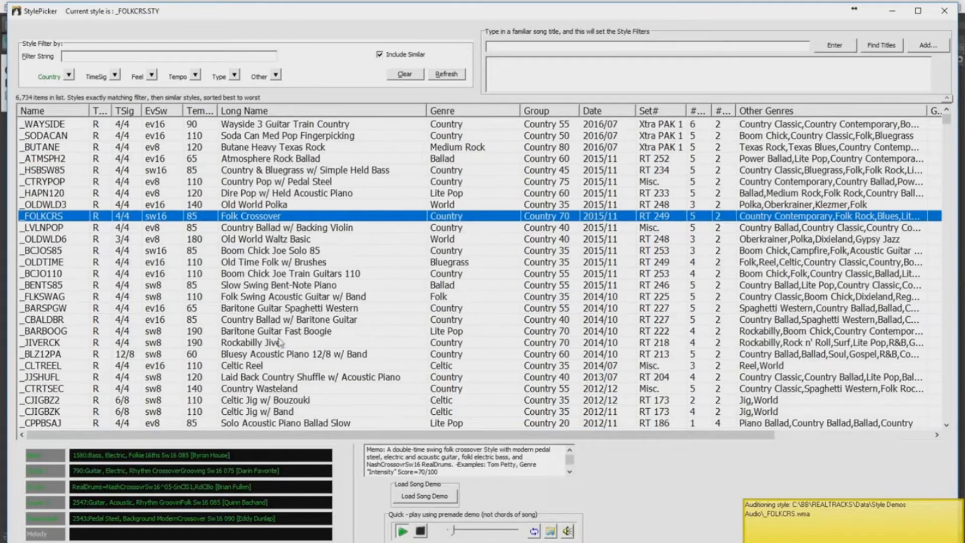
click(277, 321)
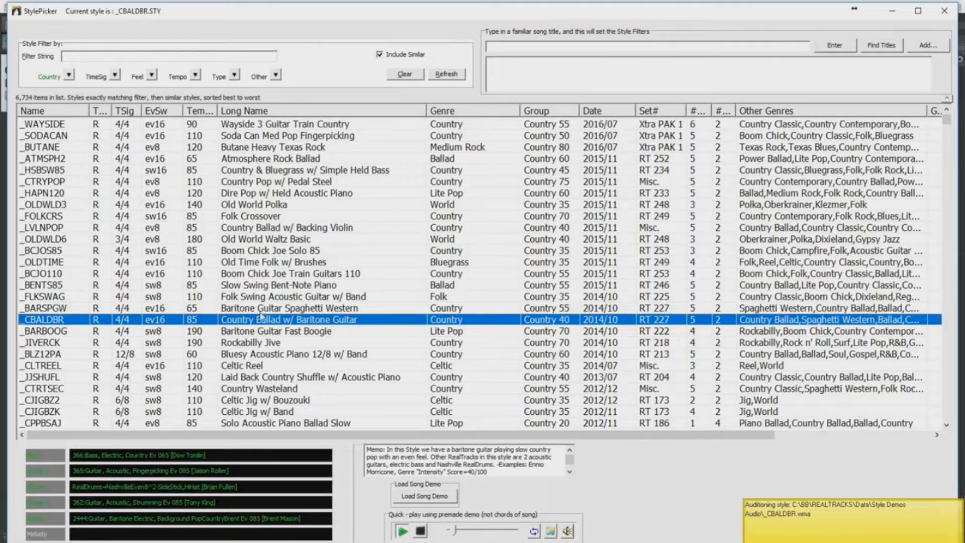
click(70, 76)
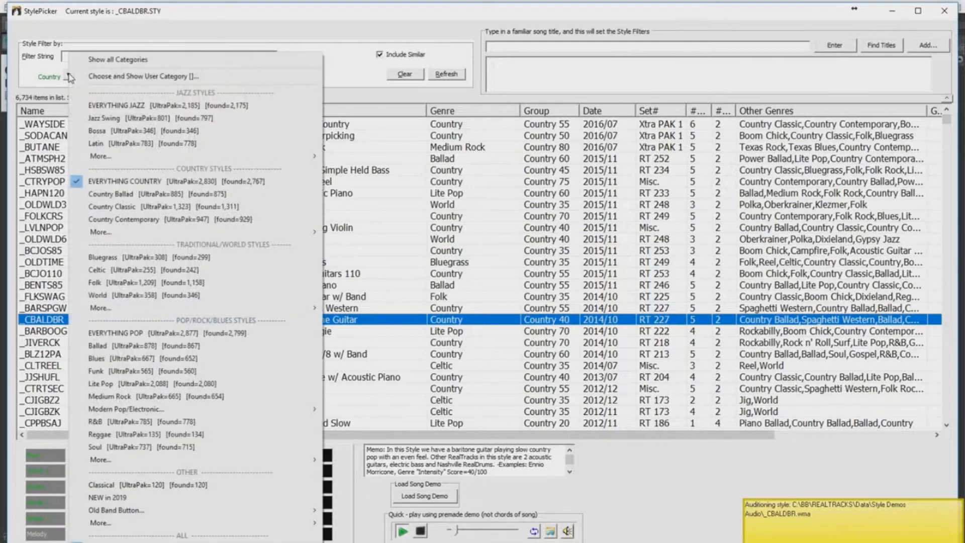
Step: Filter to Funk, audition San Francisco Funk and Modern Slap Funk, then pick Lash Out Modern Funk Quartet
click(127, 371)
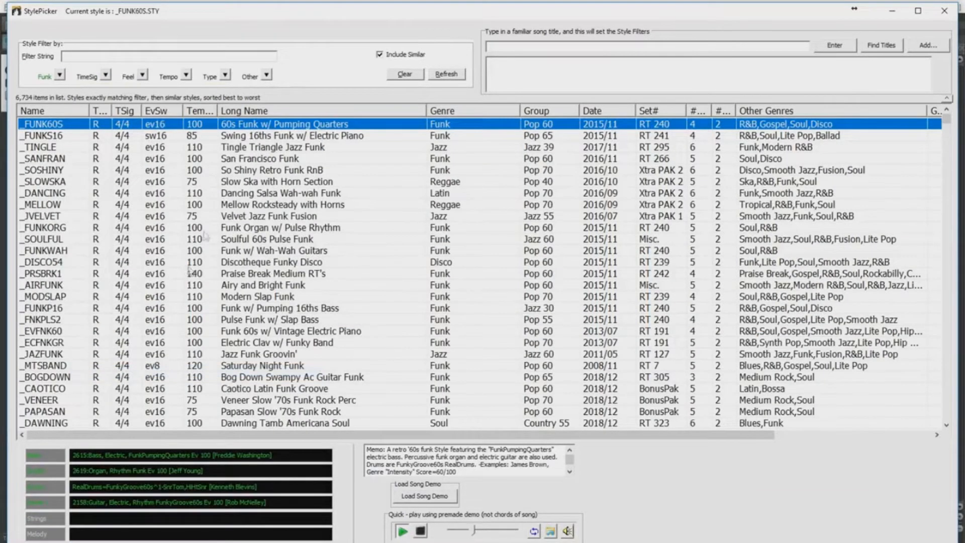
click(265, 159)
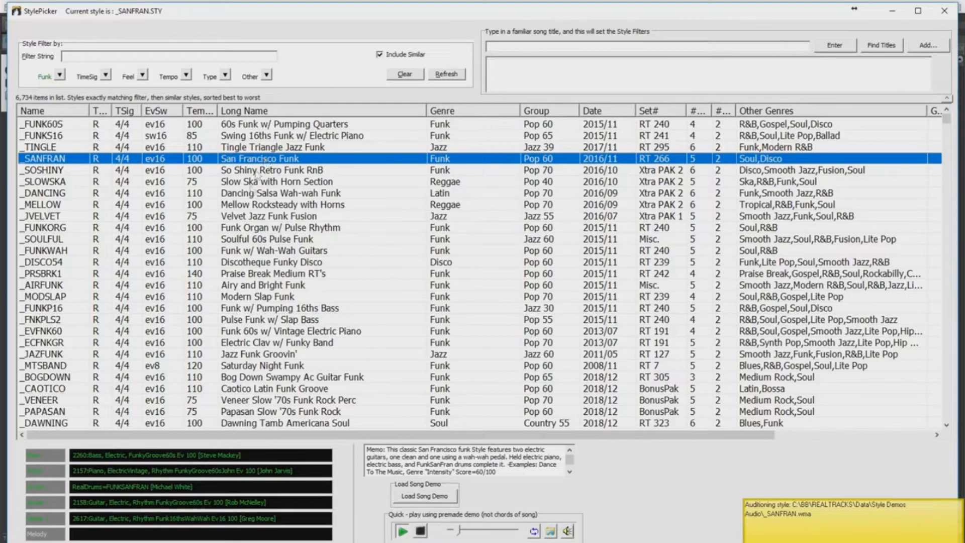
click(238, 300)
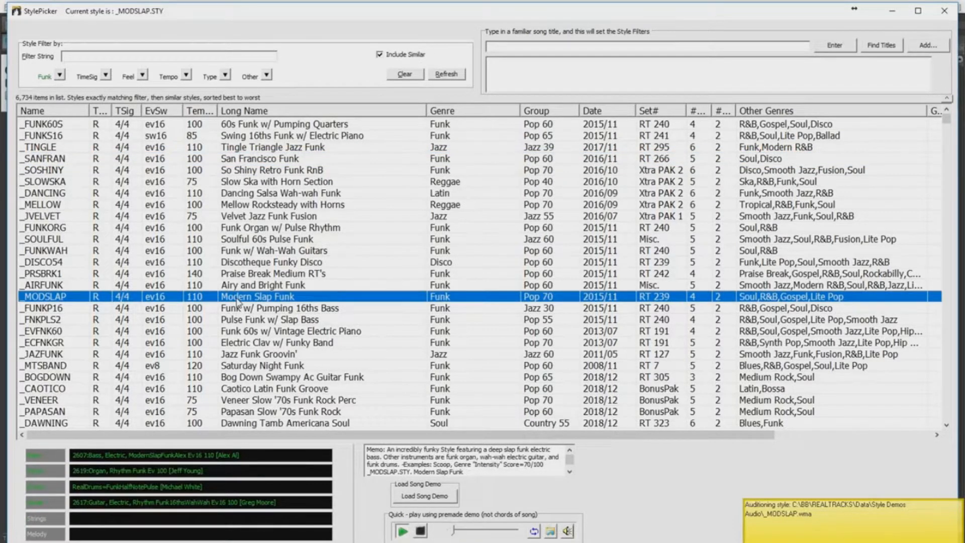
scroll(238, 302, down, 3)
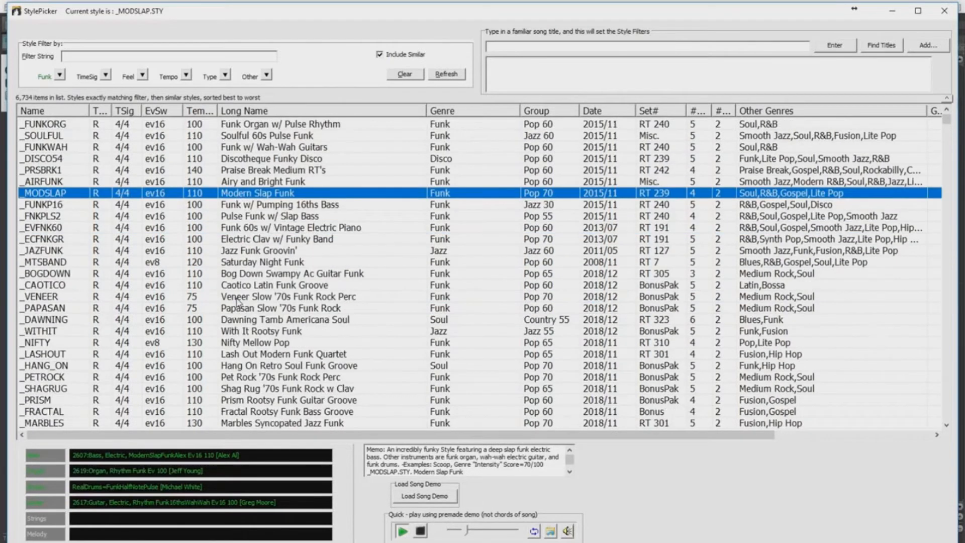
click(271, 357)
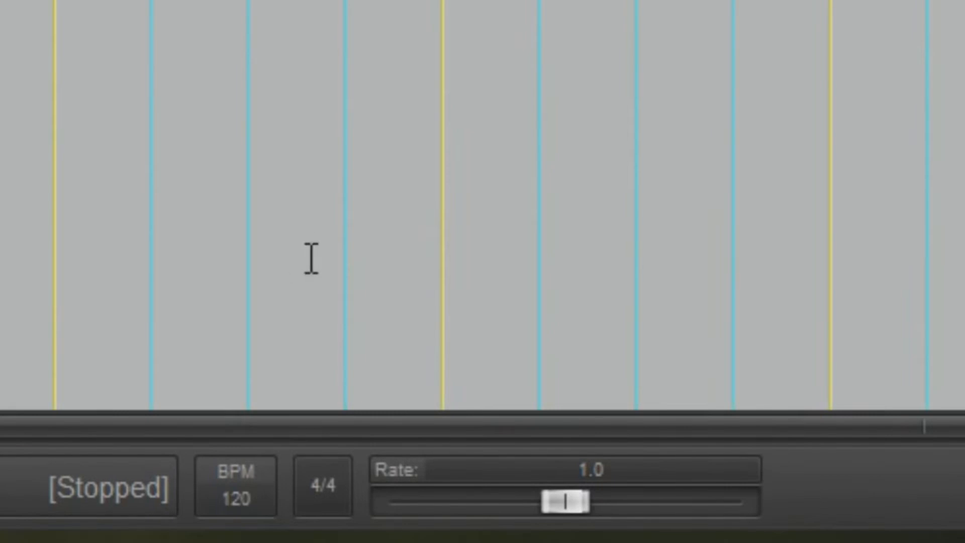
Step: Tap the REAPER project tempo to about 114 and set the plugin's song tempo to 114
click(250, 488)
click(257, 487)
click(258, 485)
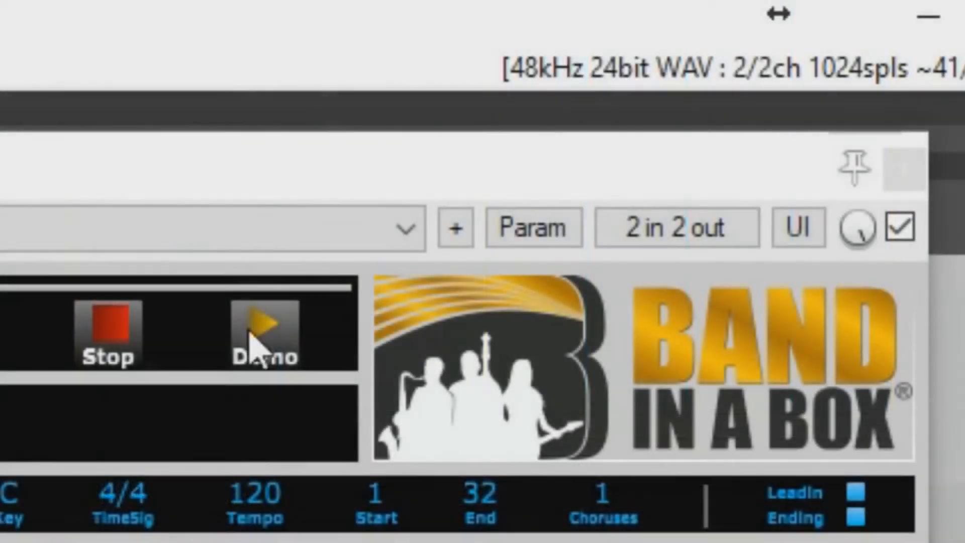
double_click(277, 495)
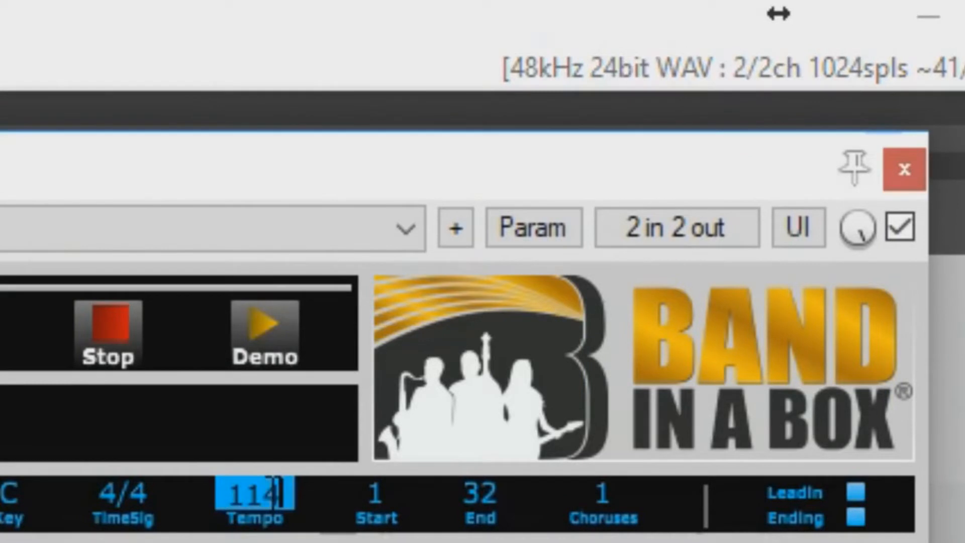
key(Return)
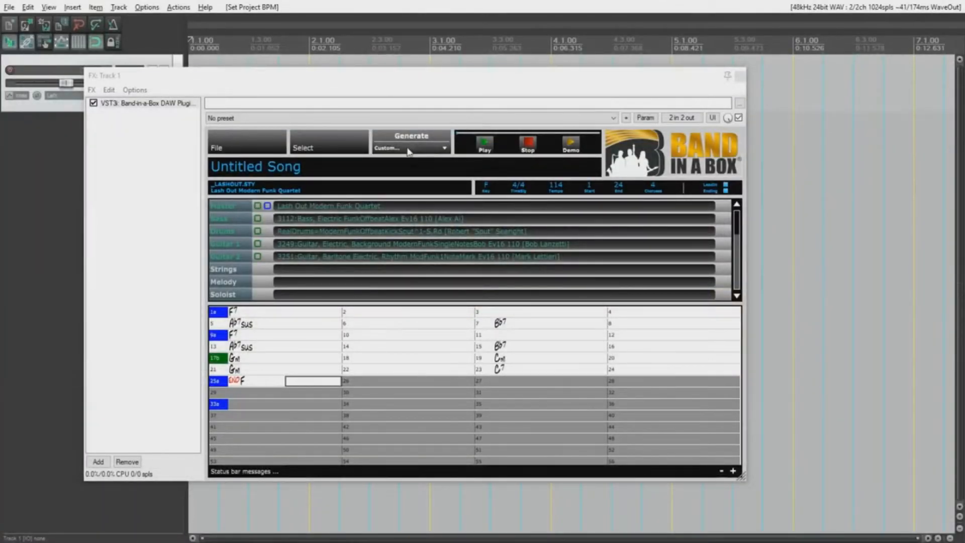
click(409, 150)
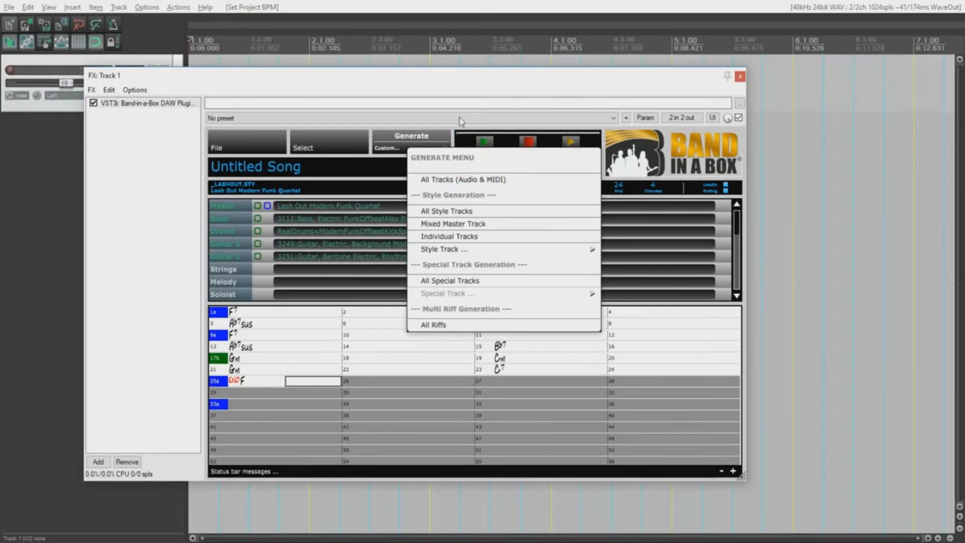
Step: Dismiss the Generate menu without generating any tracks
click(462, 97)
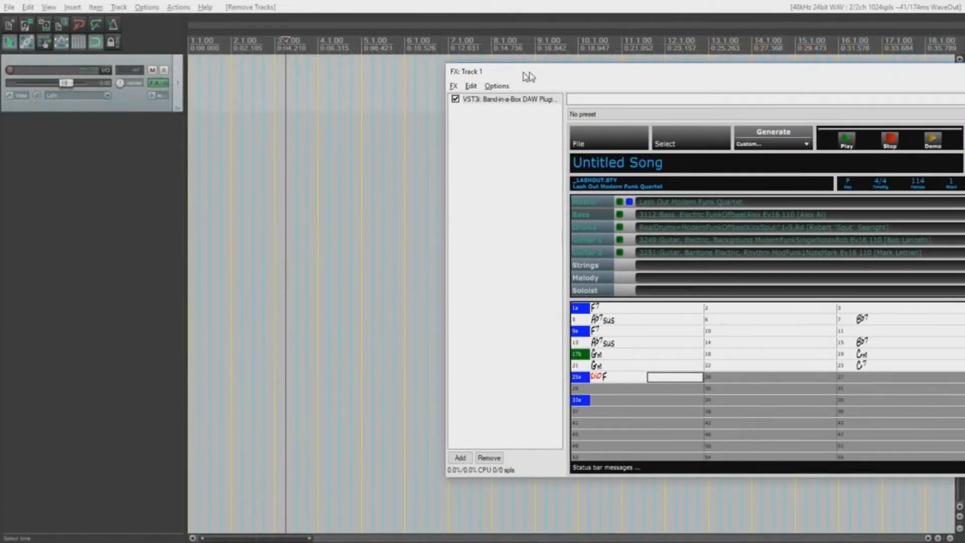
Step: Drop the generated bass onto a new track and play it from near bar 5
drag(694, 216, 201, 149)
click(374, 188)
key(space)
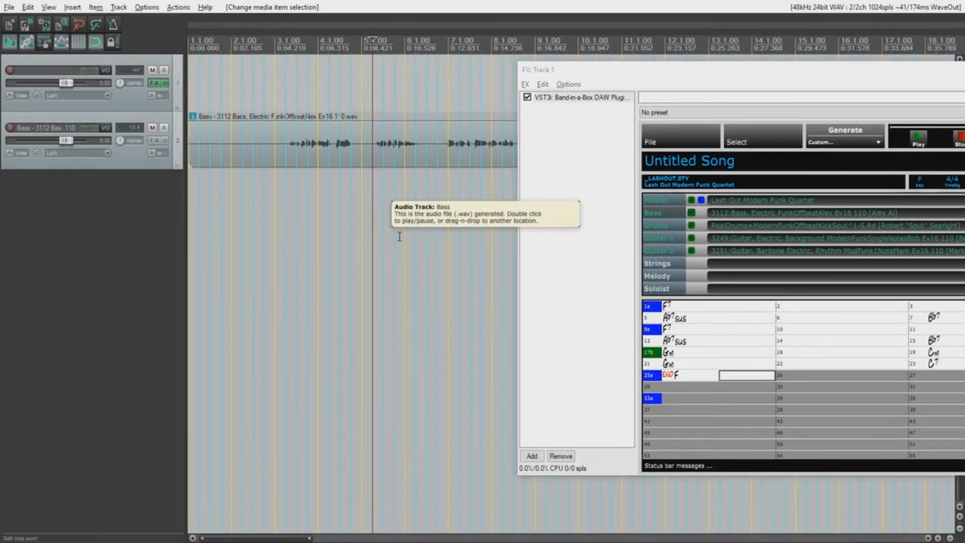
Step: Undo that, then insert the whole band as separate Bass, Drums, Guitar 1 and Guitar 2 tracks
key(ctrl+z)
key(ctrl+z)
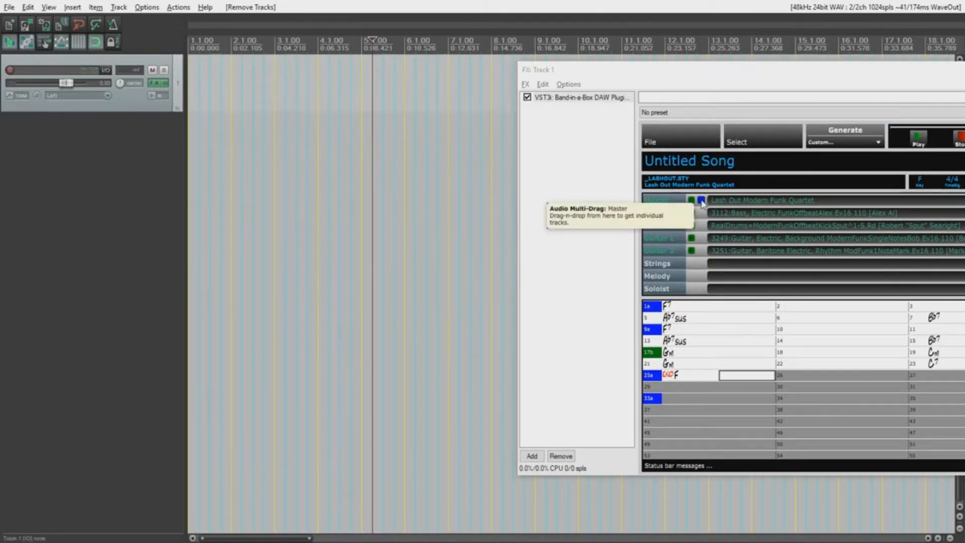
drag(701, 203, 192, 147)
click(455, 301)
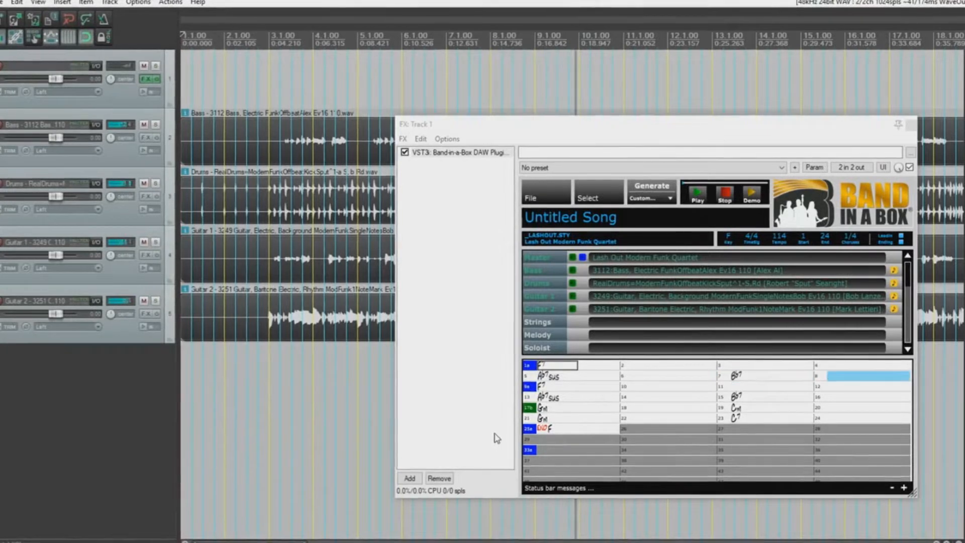
Step: Close the FX window and spread the guitars: Guitar 1 about 26% left, Guitar 2 28% right
click(909, 124)
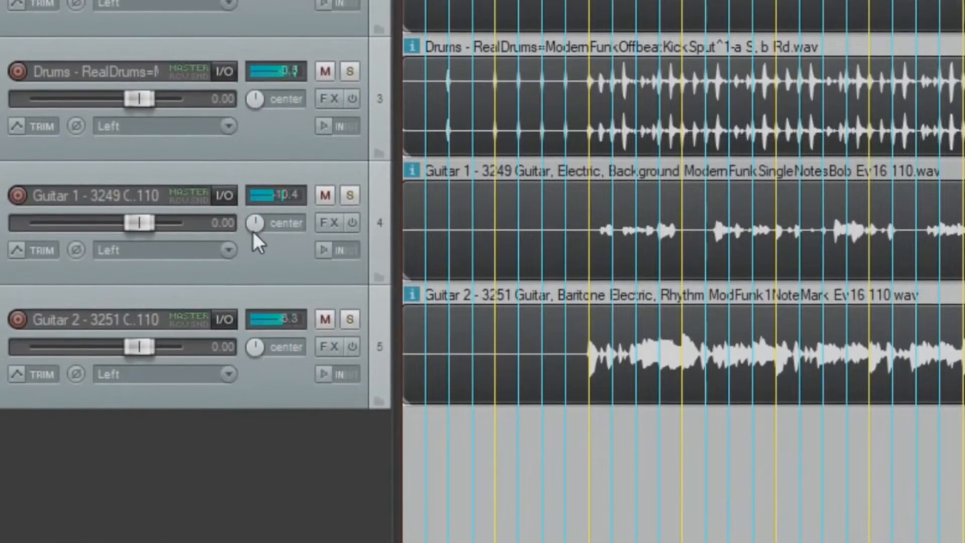
drag(249, 225, 248, 237)
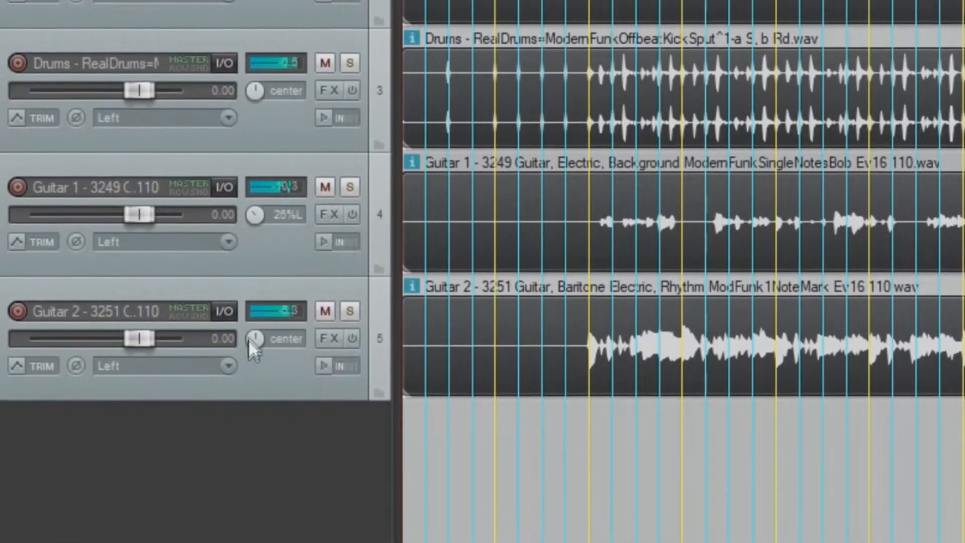
drag(256, 347, 256, 340)
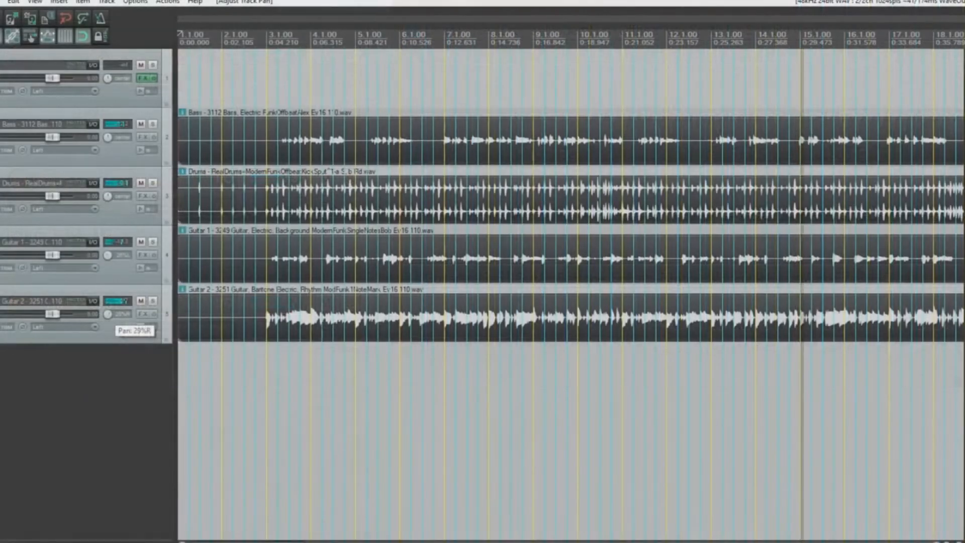
drag(108, 314, 108, 315)
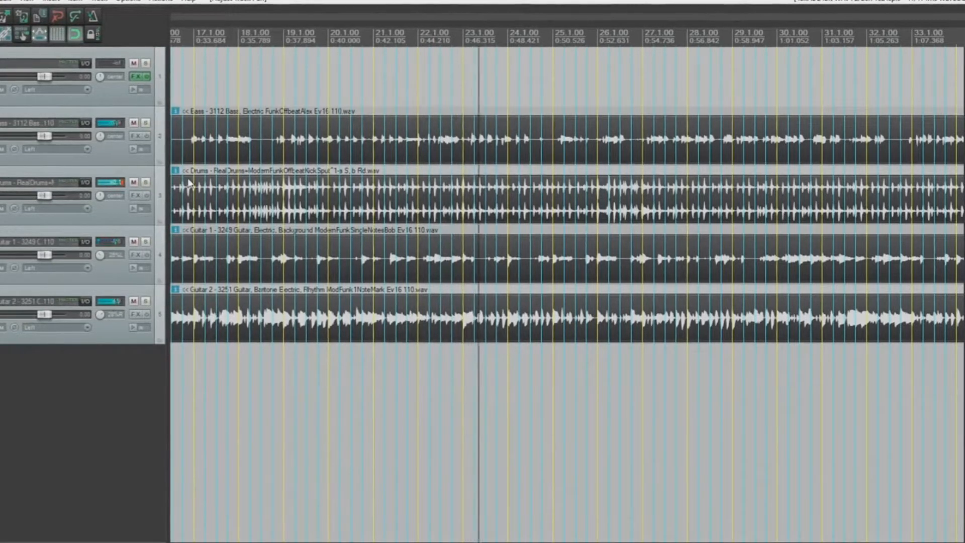
Step: Solo the bass, then unsolo it and solo Guitar 1 and Guitar 2
click(145, 122)
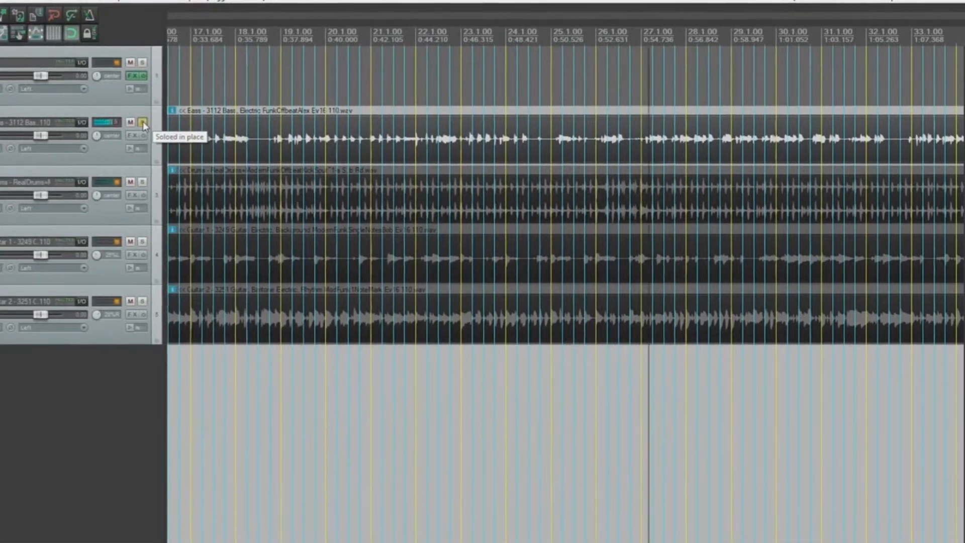
click(142, 122)
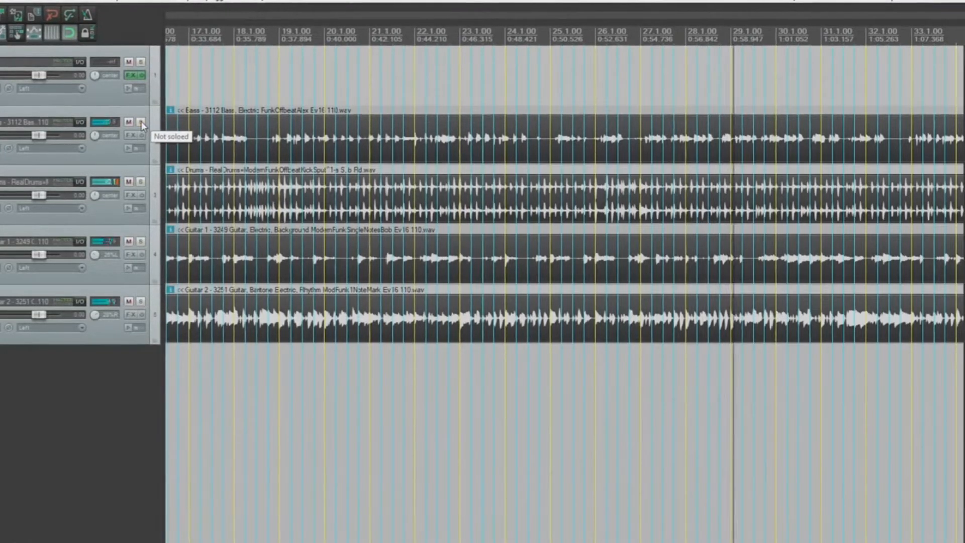
click(141, 241)
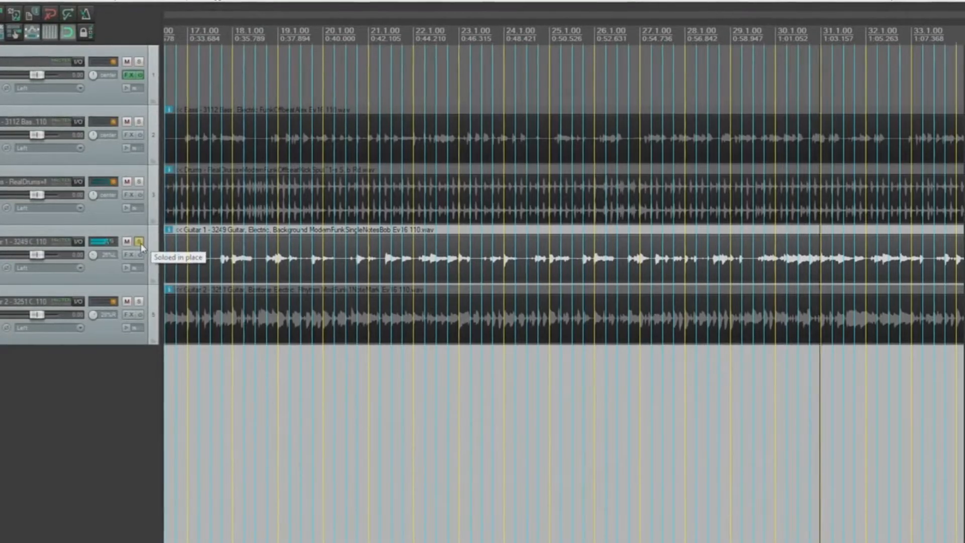
click(139, 302)
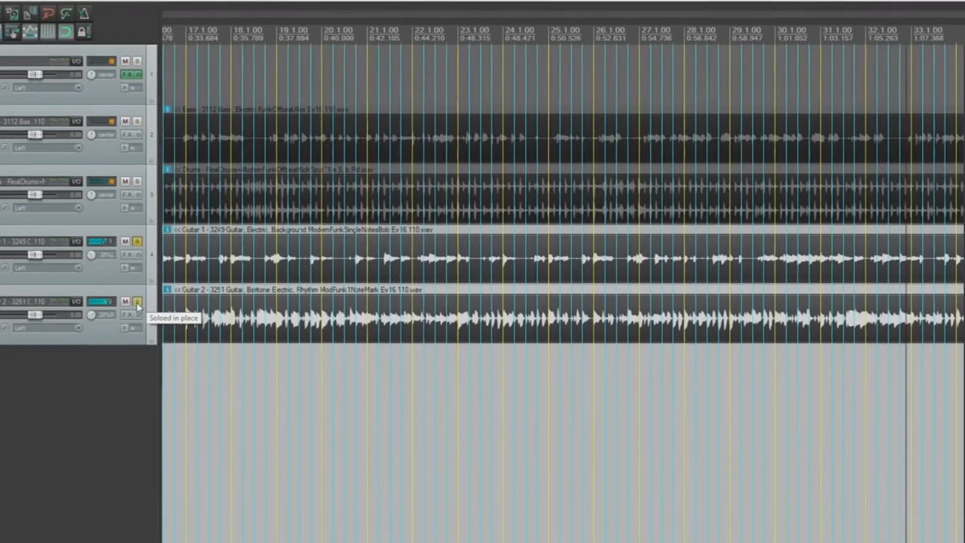
Step: Add the drums to the solo, clear all solos, and reopen Band-in-a-Box on Track 1
click(136, 182)
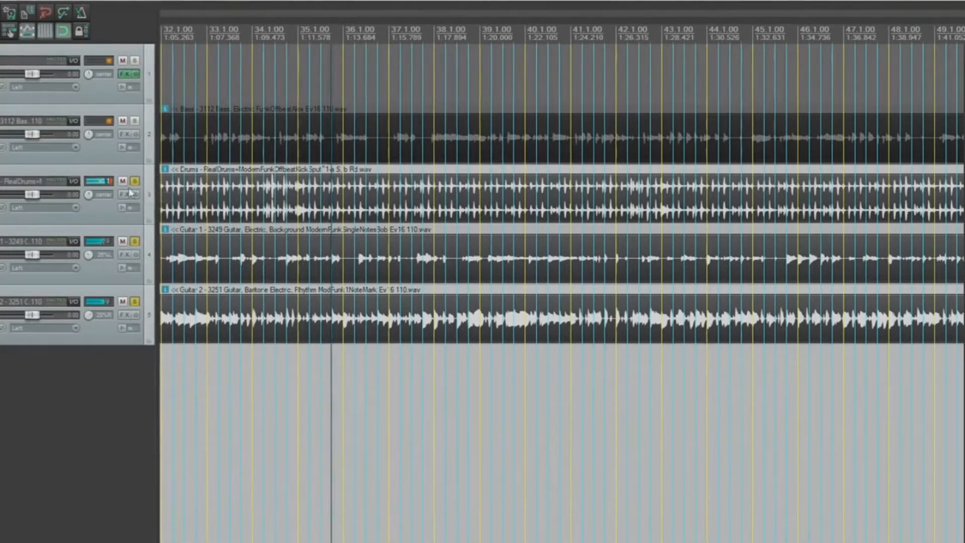
click(135, 181)
click(135, 241)
click(133, 301)
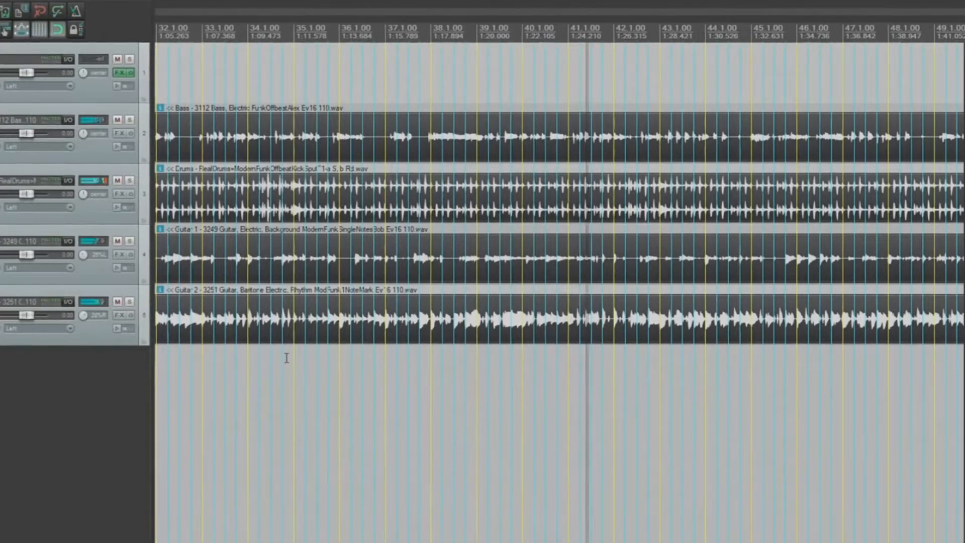
click(119, 72)
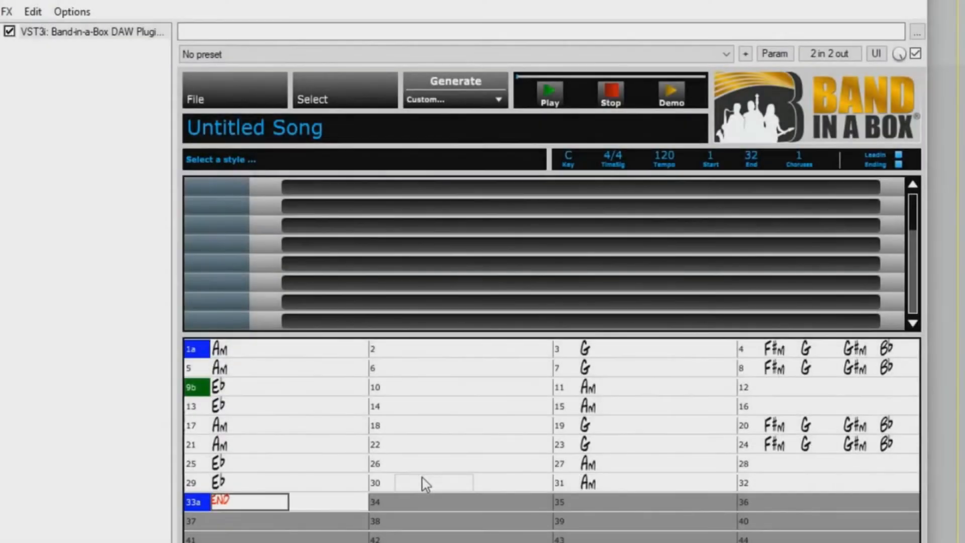
Step: Load the _DETUNED Detuned Fast Metal style
click(327, 98)
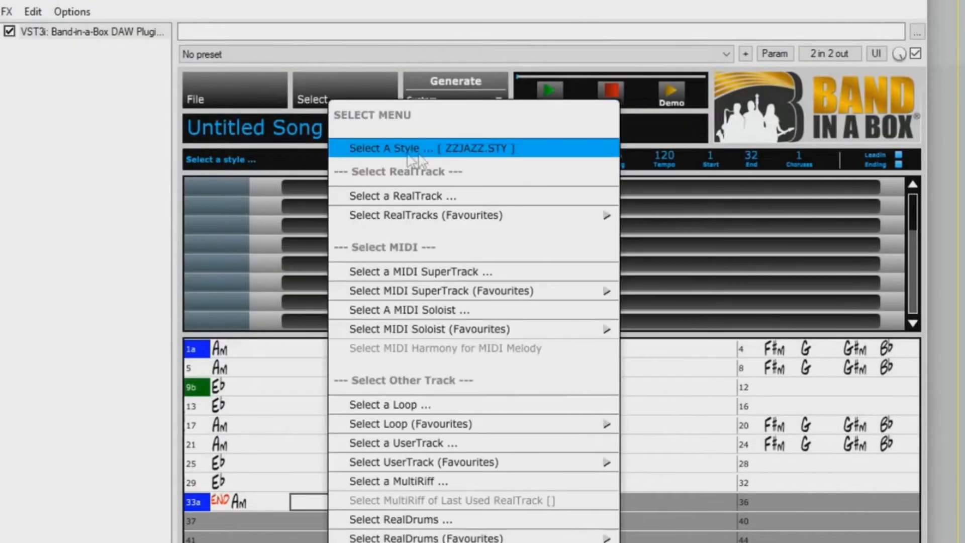
click(408, 155)
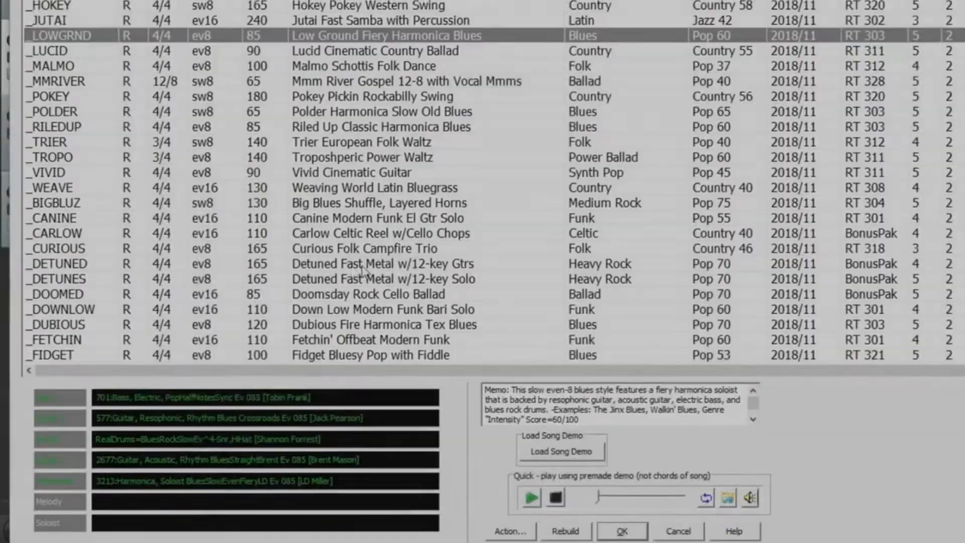
click(361, 265)
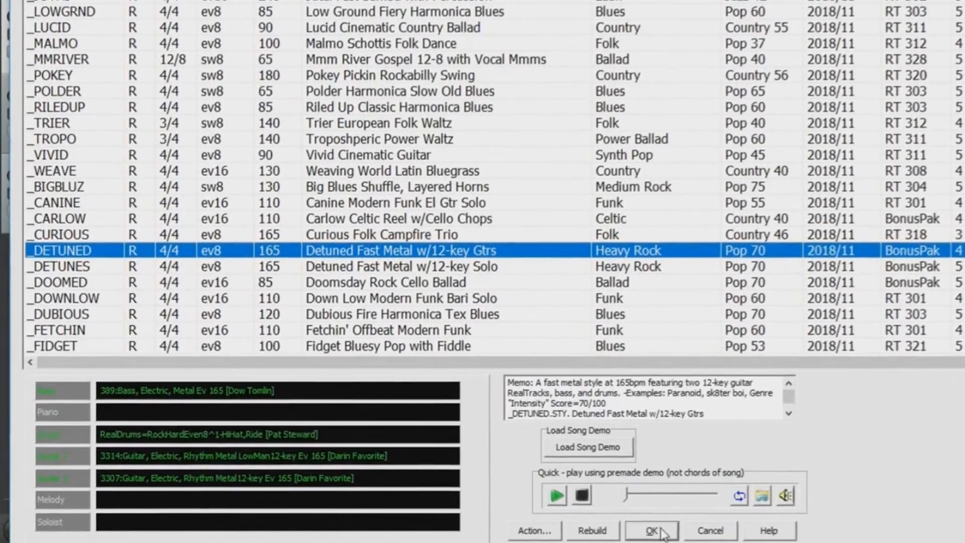
click(641, 530)
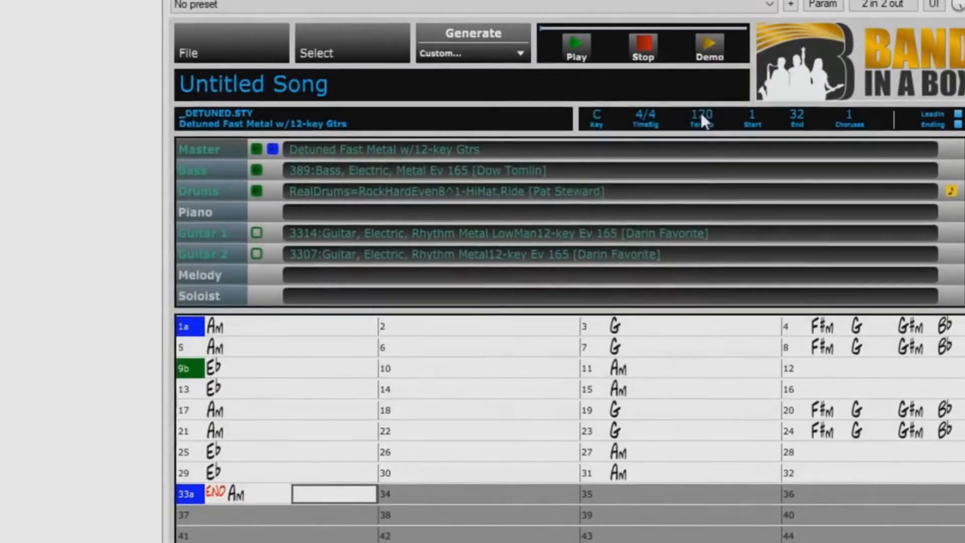
Step: Set the song tempo to 167 and generate the band
click(700, 112)
text(167)
key(Return)
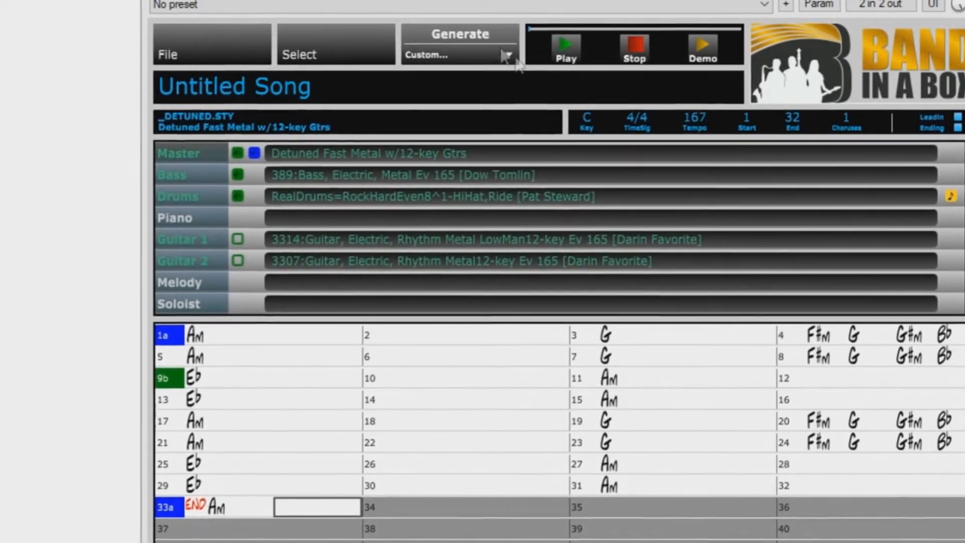
click(484, 32)
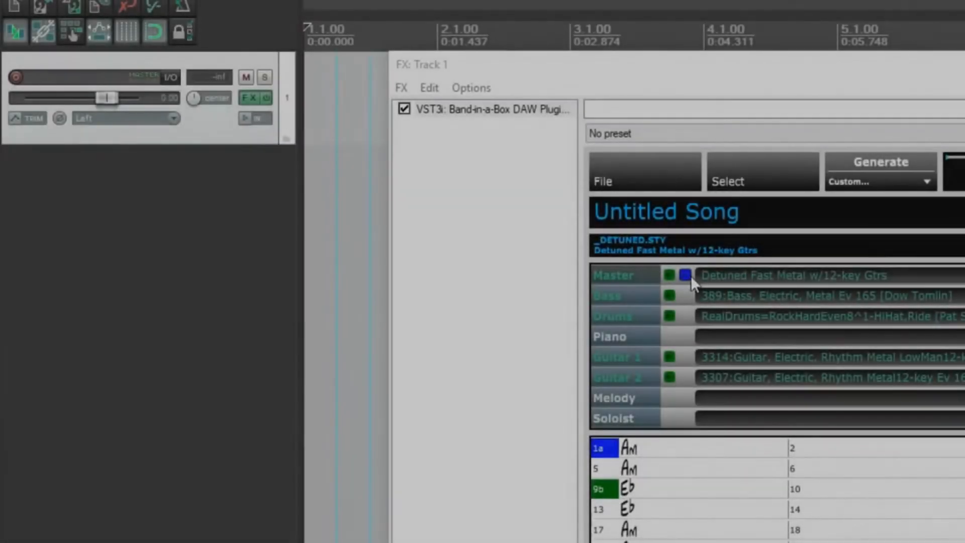
Step: Drop the metal band into REAPER as separate bass, drums and guitar tracks, then close the plugin window
drag(690, 275, 382, 197)
drag(307, 182, 305, 180)
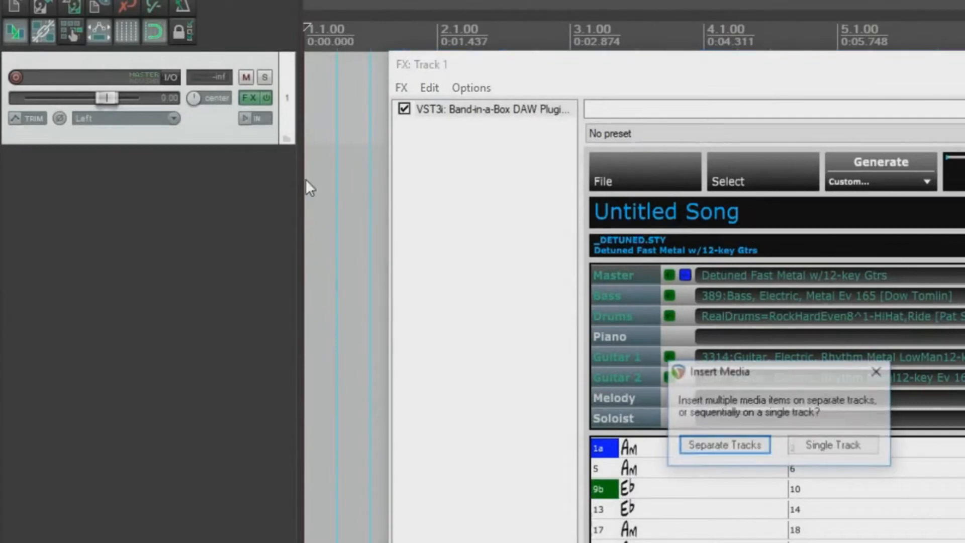
click(756, 445)
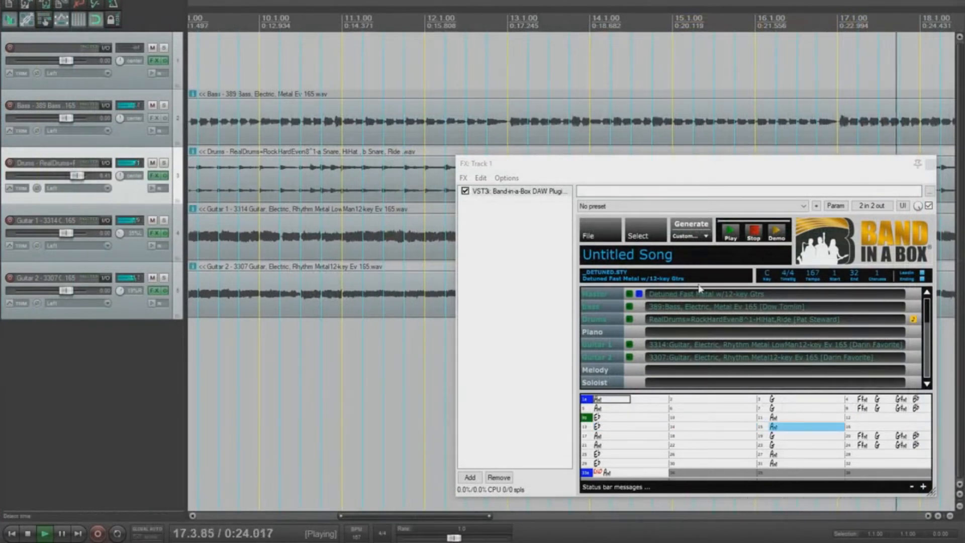
click(930, 163)
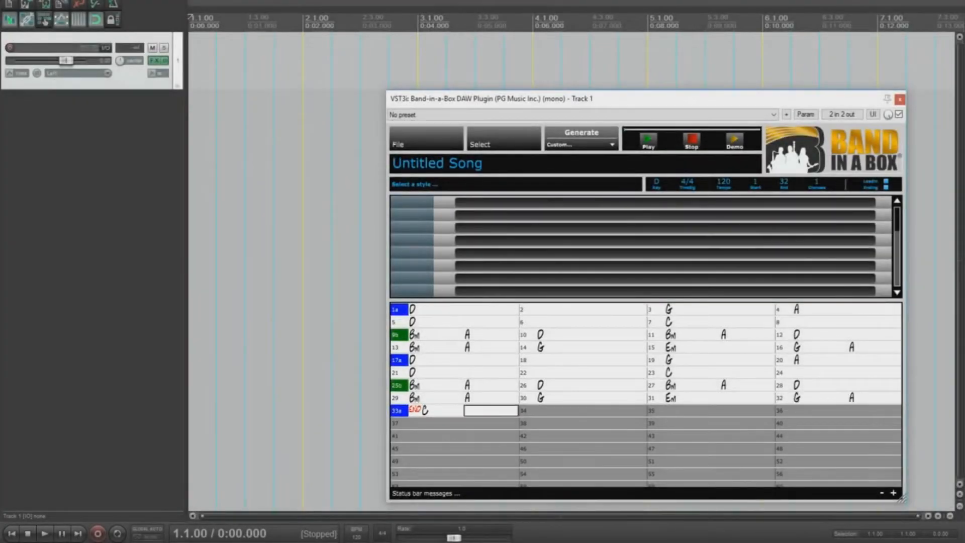
Step: Load the _GRINNER Grinner Bluegrass with Washboard style from the Bluegrass-filtered list
click(480, 146)
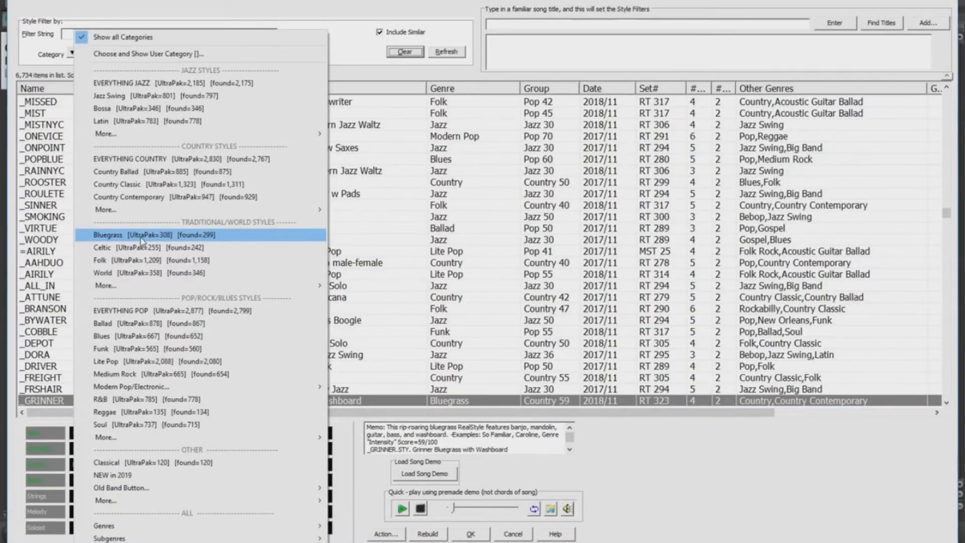
click(142, 235)
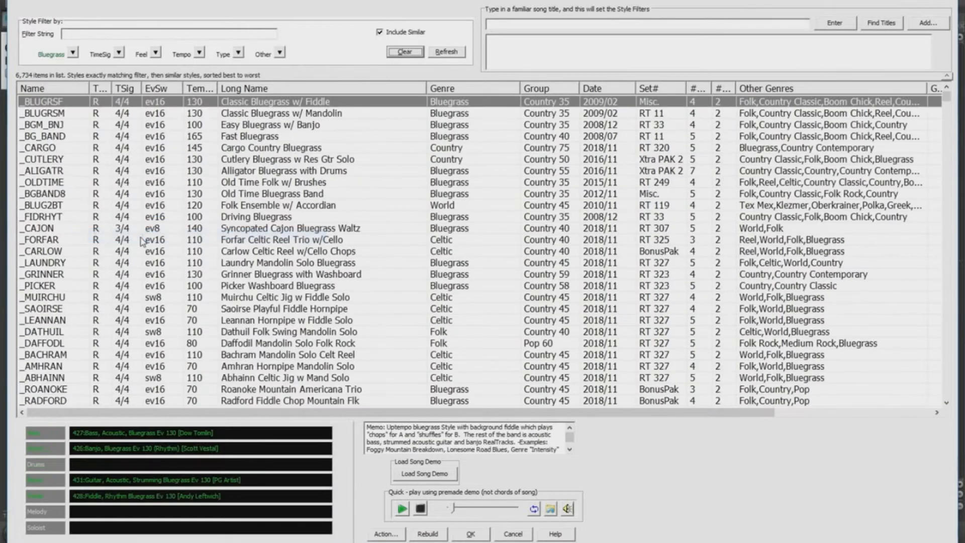
click(63, 275)
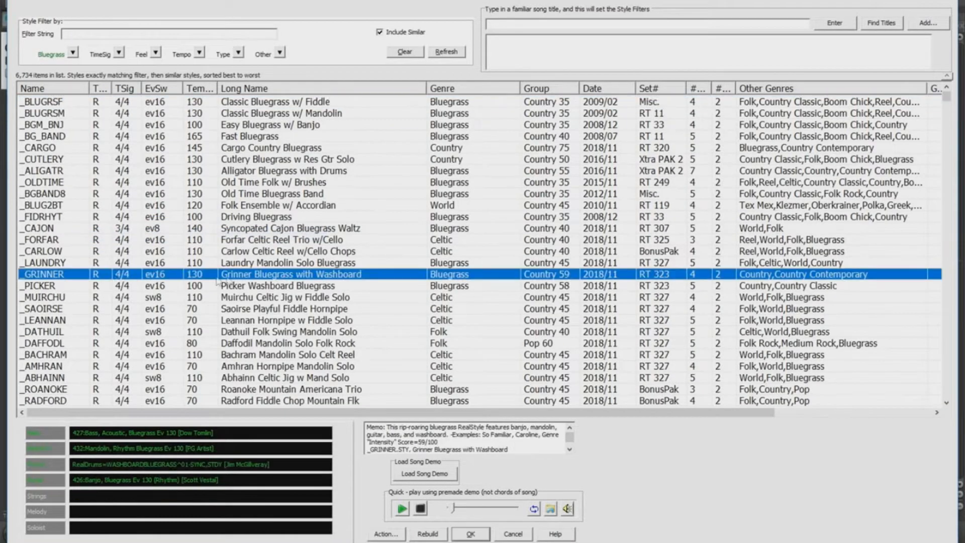
click(469, 532)
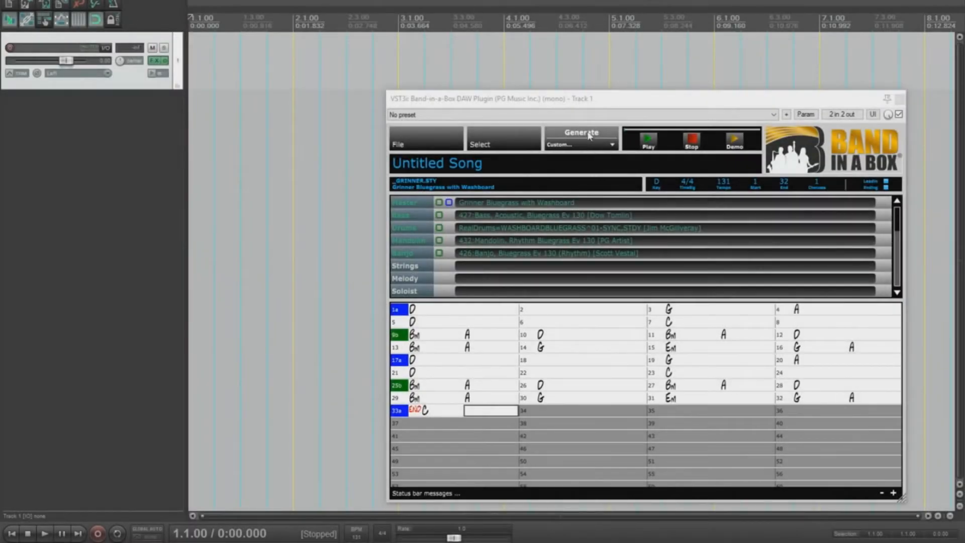
Step: Generate the bluegrass band and insert its parts as separate REAPER tracks
click(589, 136)
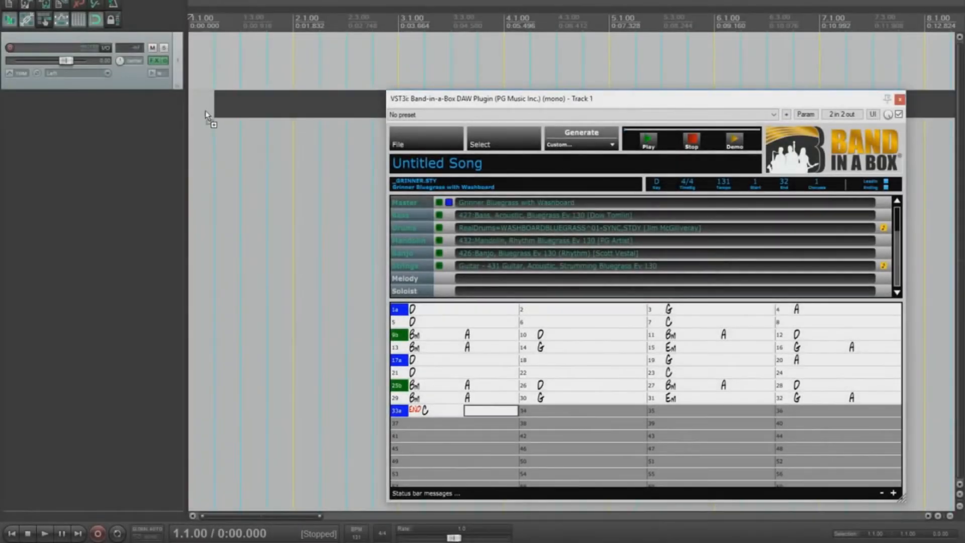
mouse_move(207, 114)
mouse_down()
mouse_move(193, 123)
mouse_move(193, 115)
mouse_up()
click(463, 280)
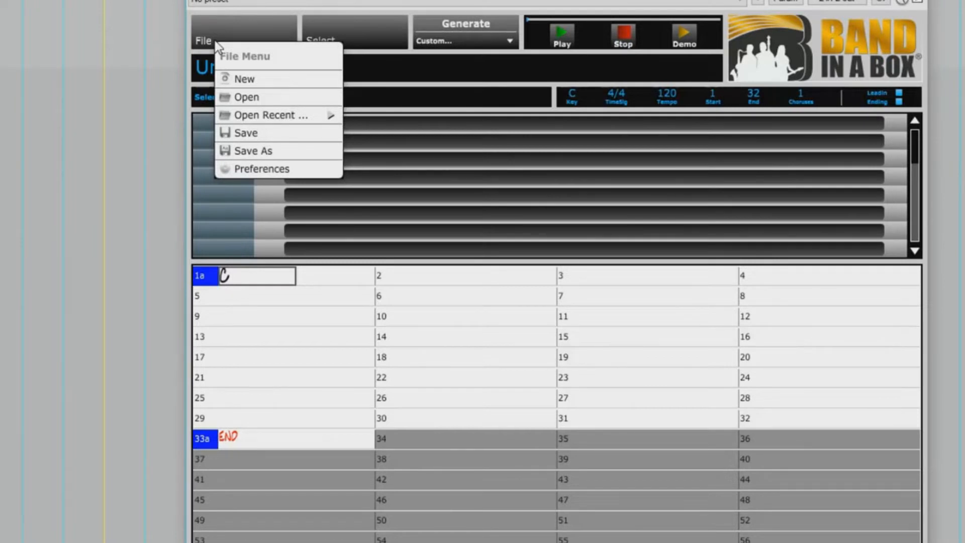
Step: Load the _CHUGGIN Demo .SGU song (key F, tempo 130) from the RealTracks320 Demos folder
click(271, 98)
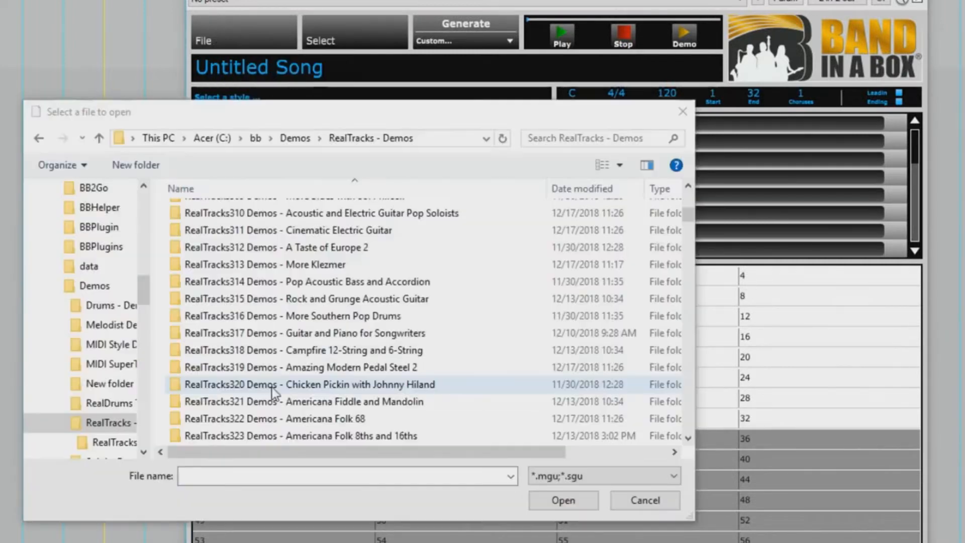
double_click(301, 387)
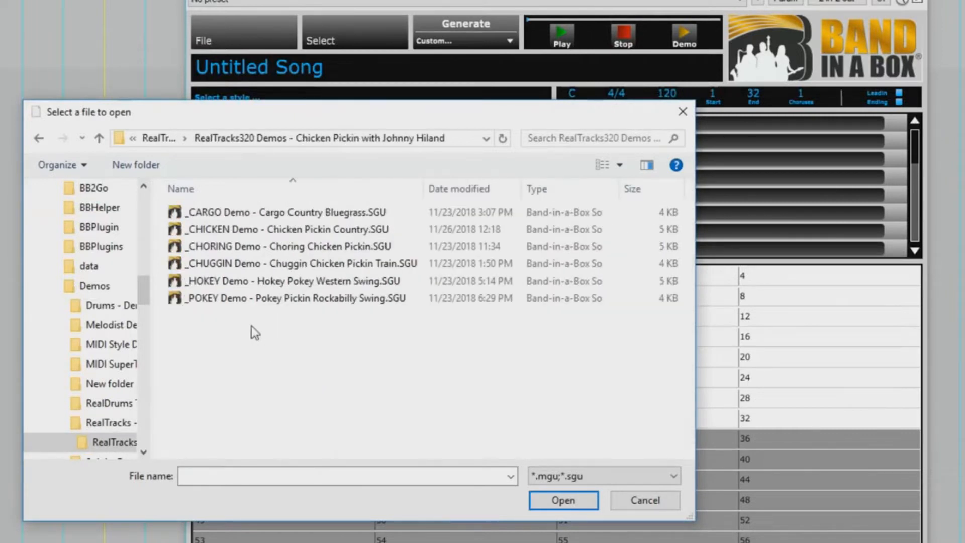
double_click(359, 263)
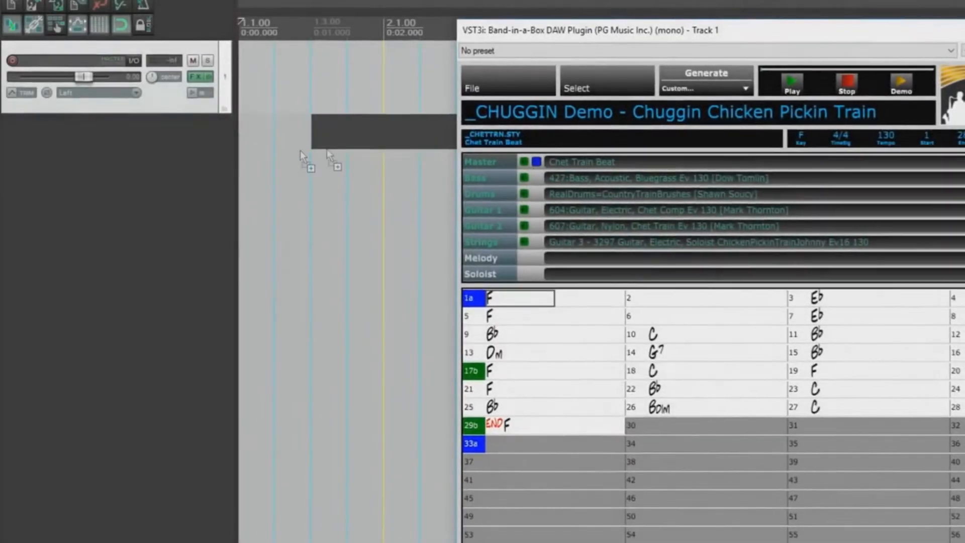
Step: Drop the Chuggin band at the project start as separate tracks, including Guitar 3
drag(299, 151, 245, 147)
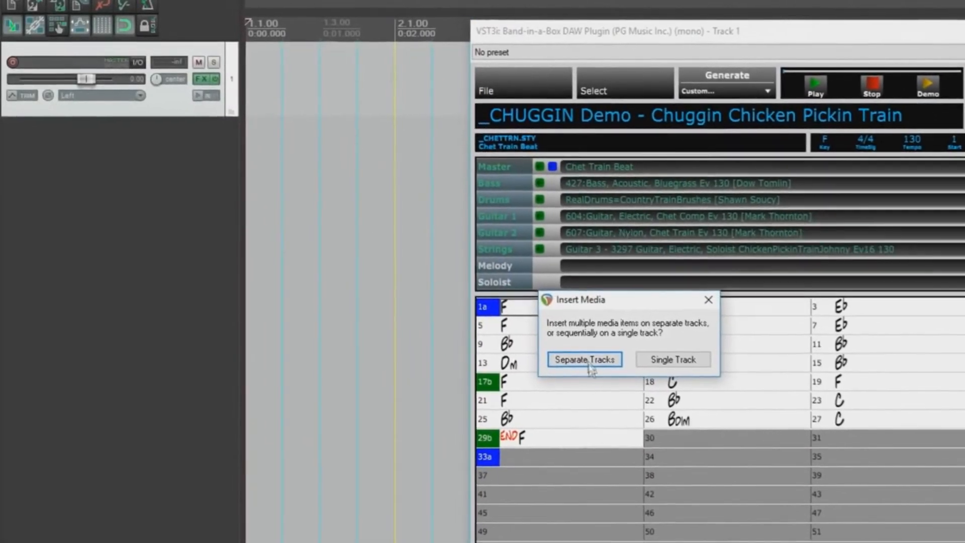
click(585, 360)
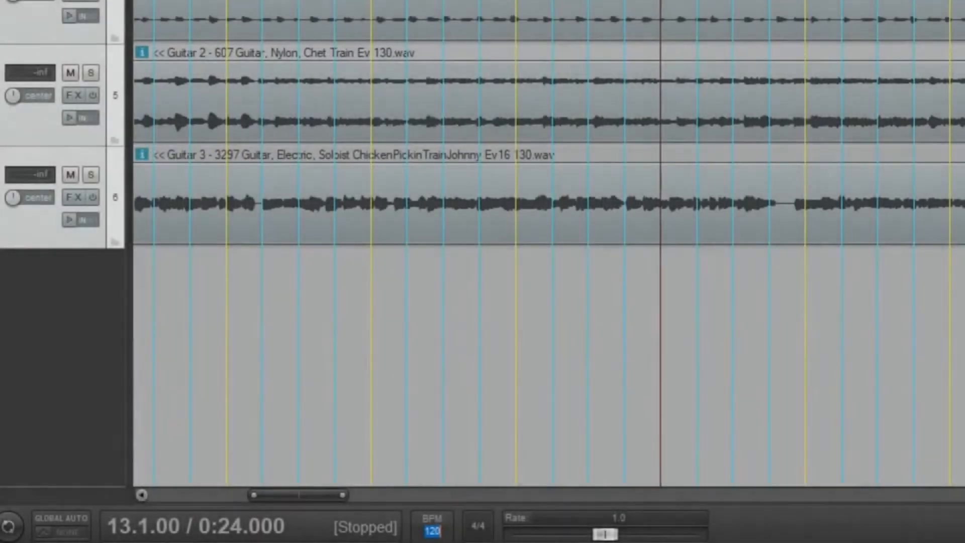
Step: Commit a 130 BPM project tempo, play the arrangement, then undo the tempo change
key(Return)
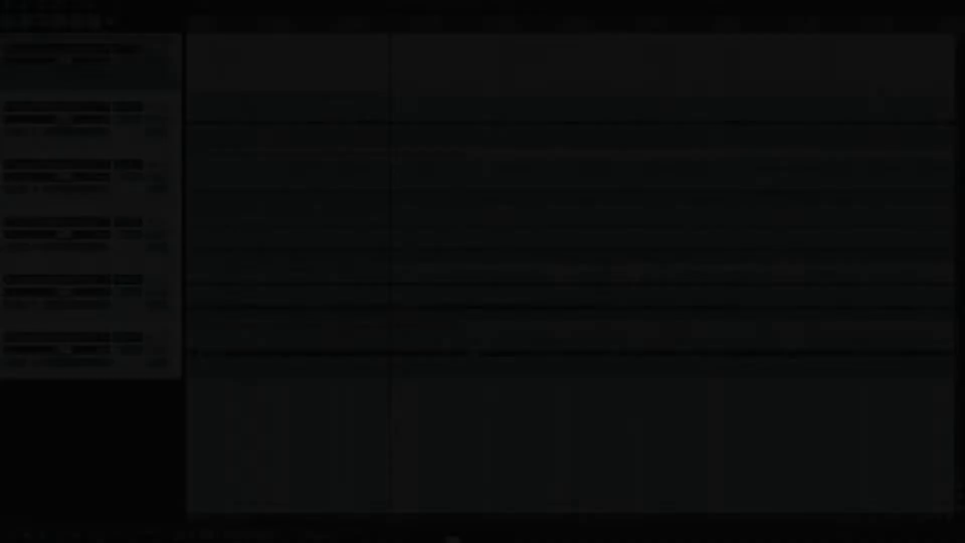
key(space)
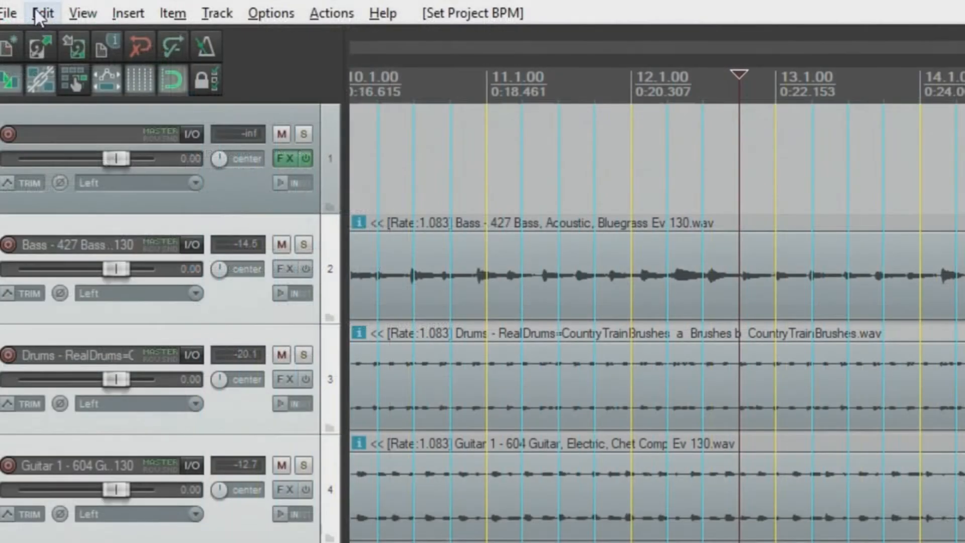
click(43, 13)
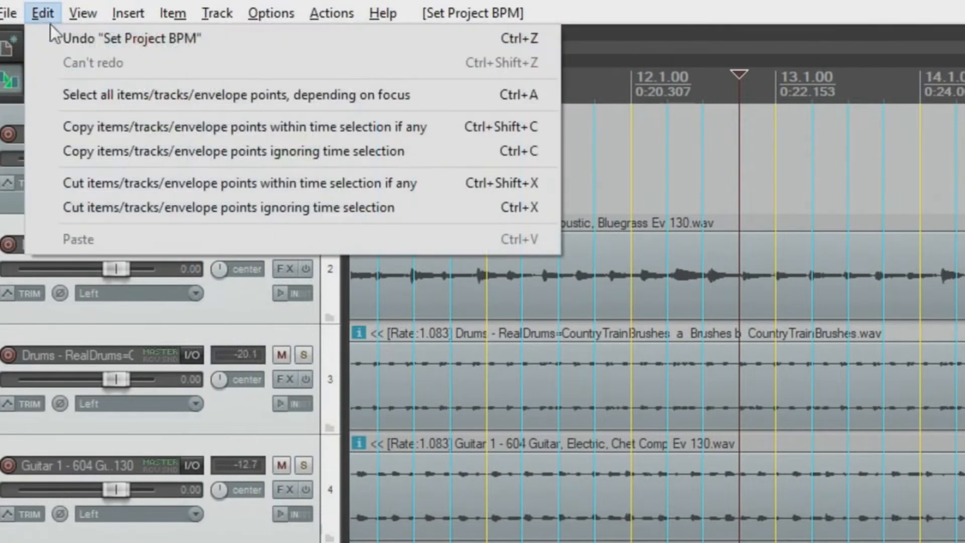
click(72, 38)
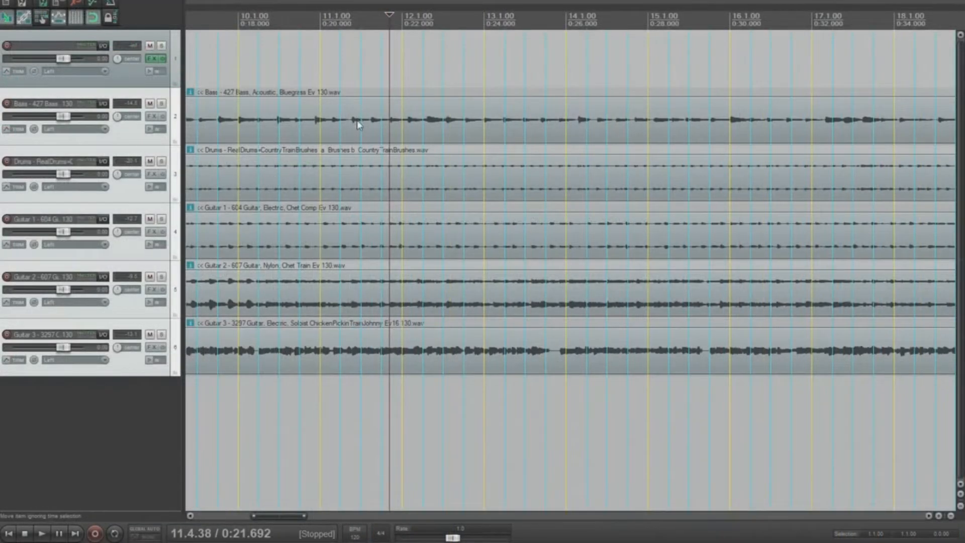
Step: Select the five band items from Bass to Guitar 3 and open their Media Item Properties
click(358, 126)
shift+click(358, 350)
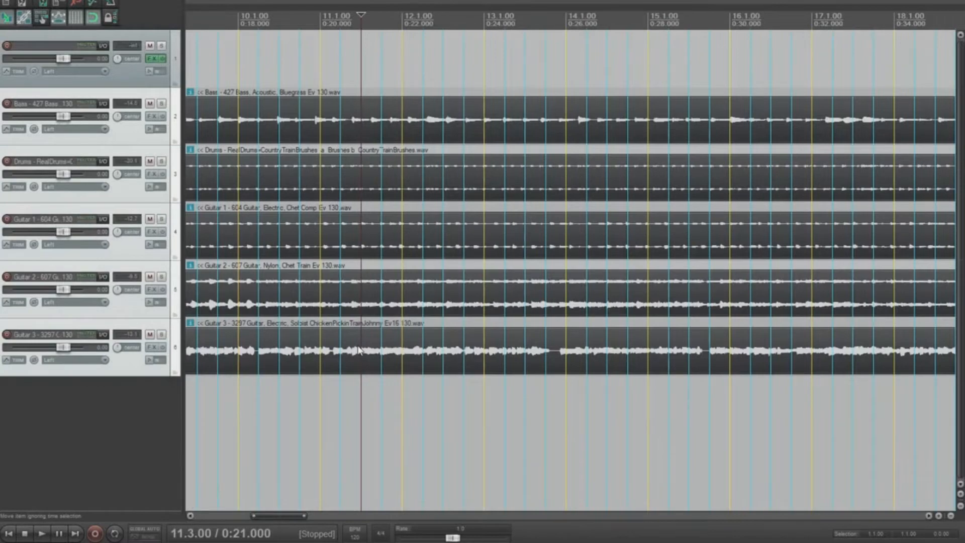
double_click(358, 350)
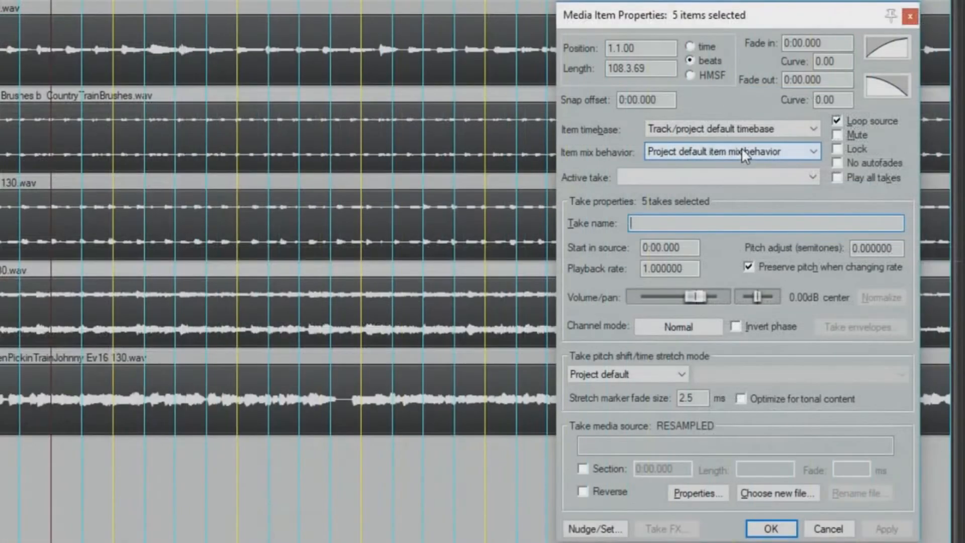
Step: Switch the items' Item timebase to Time and enter 130 in the transport BPM field
click(744, 129)
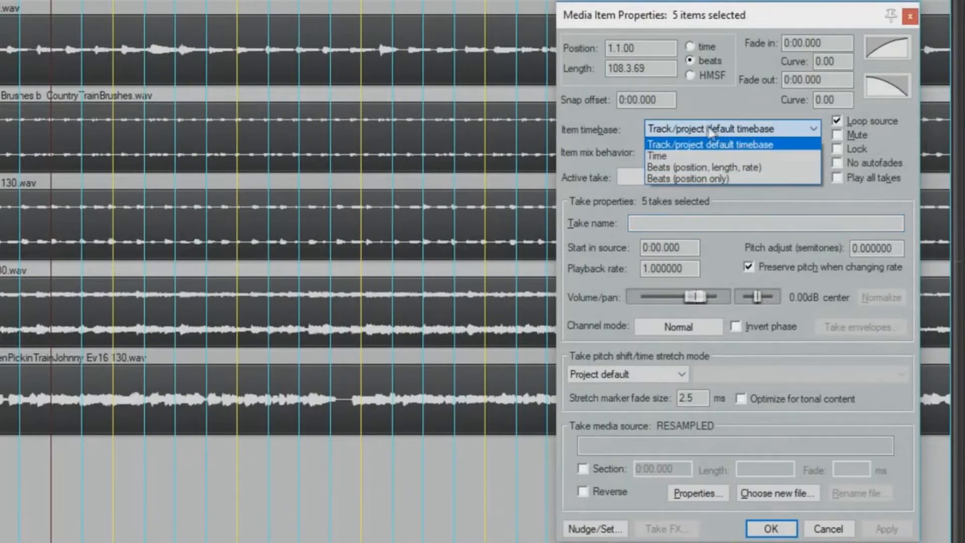
click(661, 156)
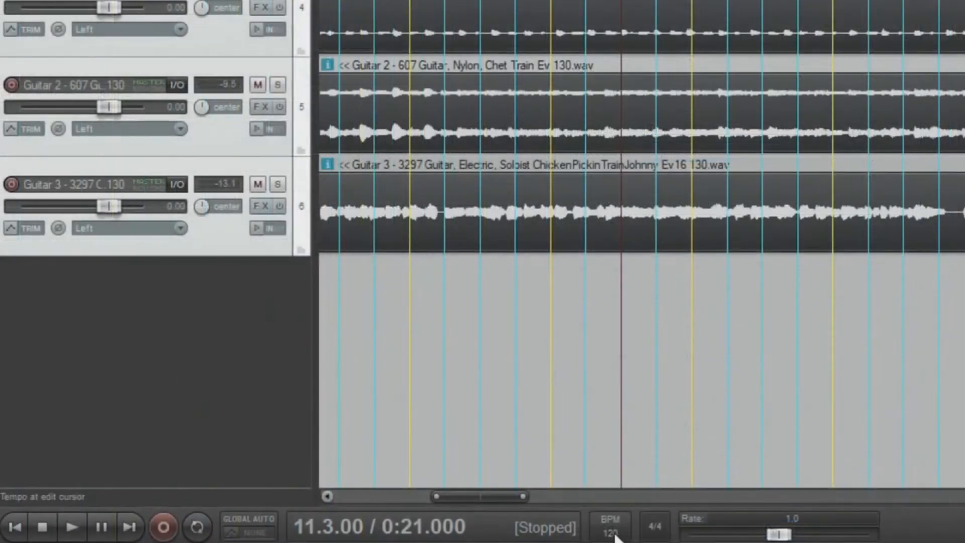
click(613, 532)
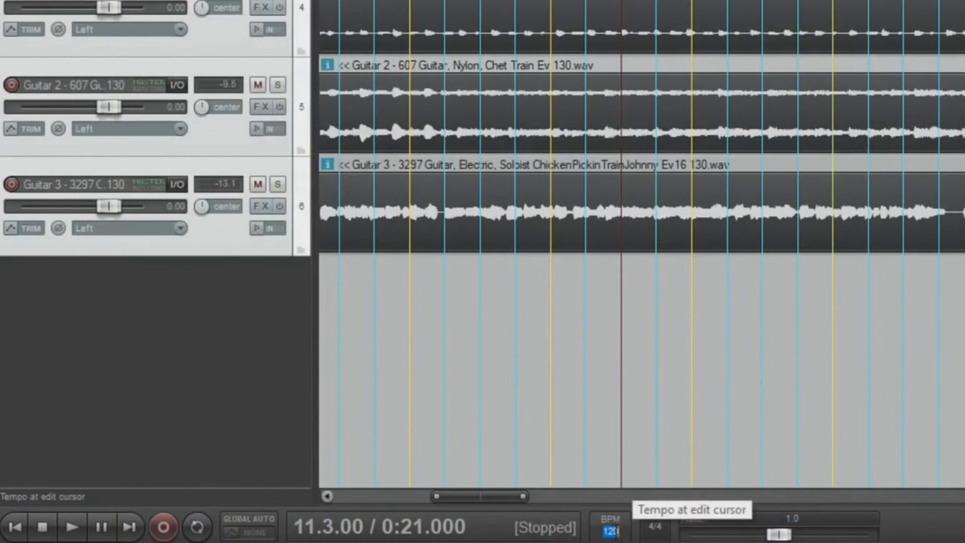
text(130)
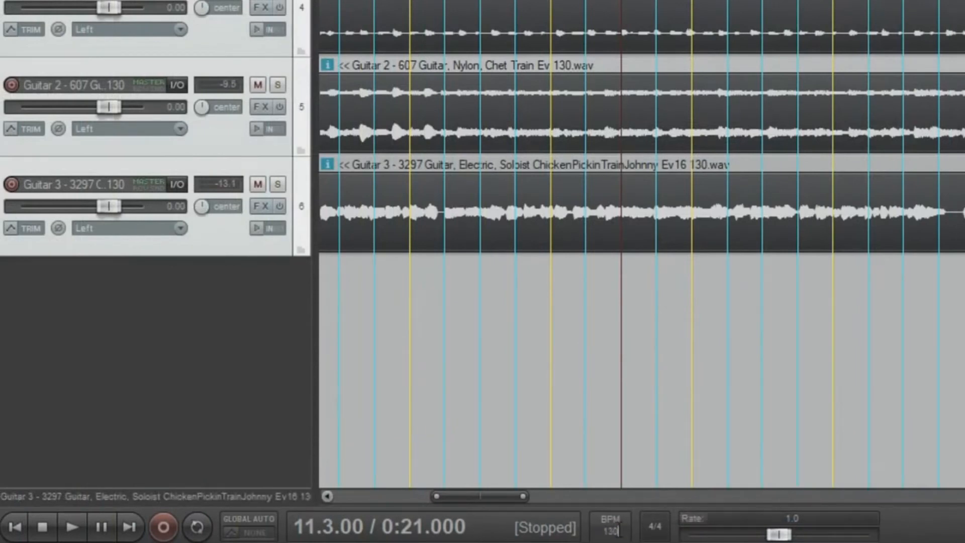
key(Return)
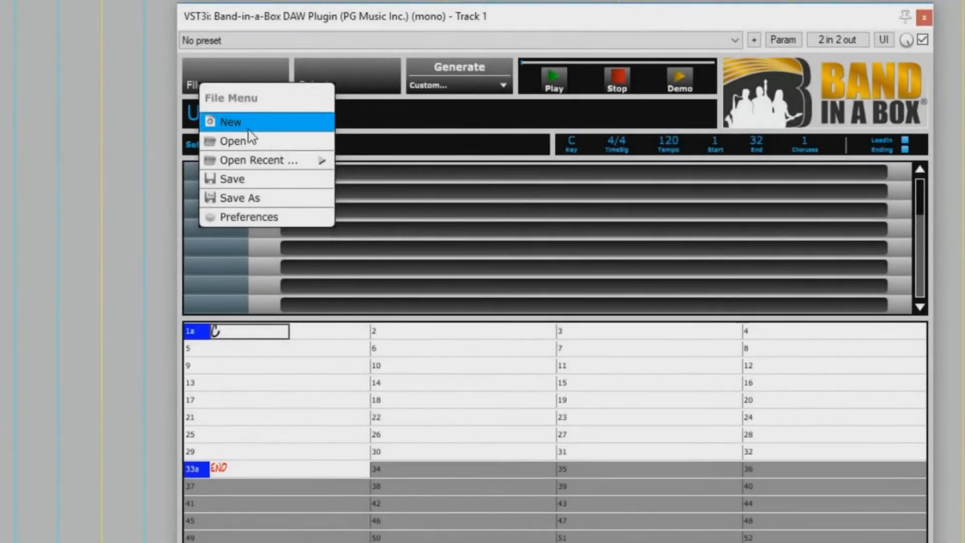
Step: Open the _JUTAI Demo song from the RealTracks302 Demos - A Taste of Brazil folder
click(249, 141)
double_click(327, 279)
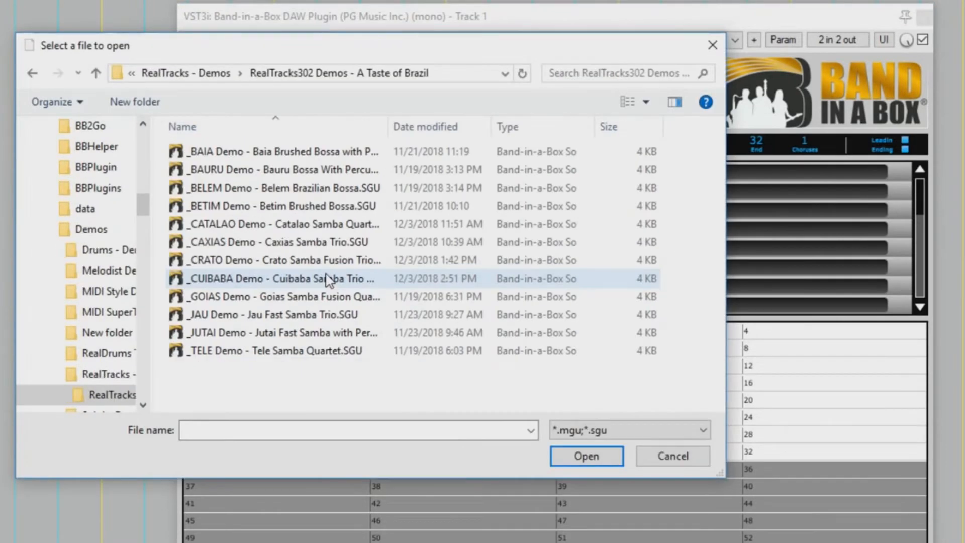
click(259, 336)
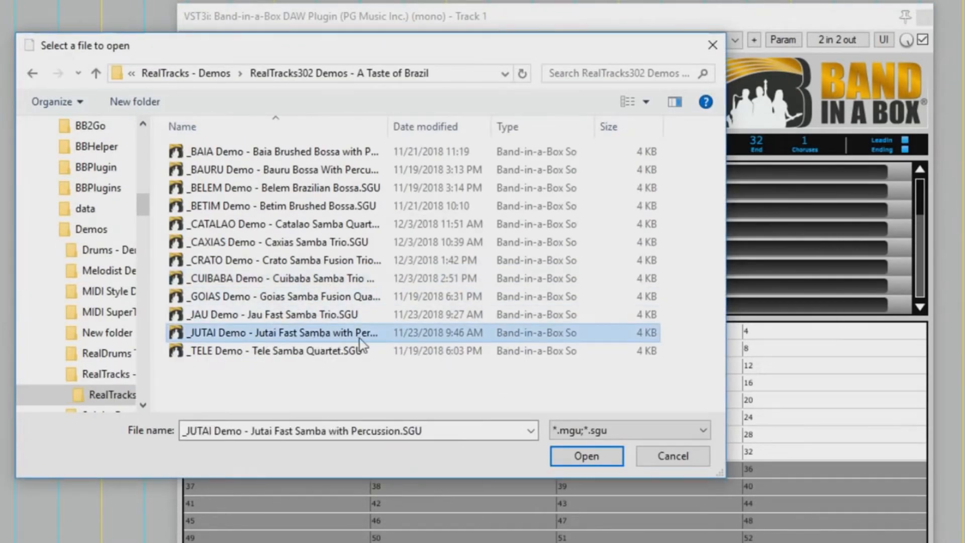
click(586, 455)
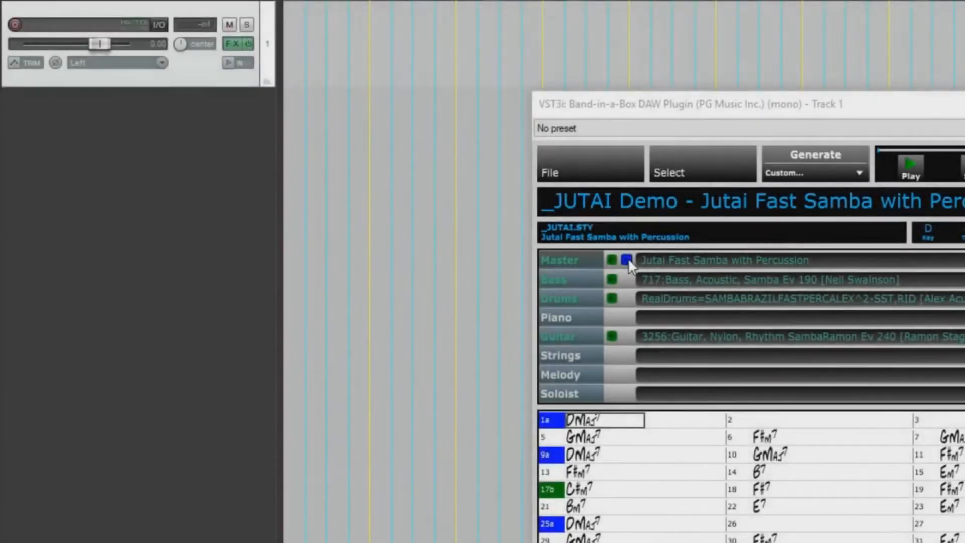
Step: Drag the Master band parts into REAPER as separate Bass, Drums and Guitar tracks
drag(626, 259, 287, 135)
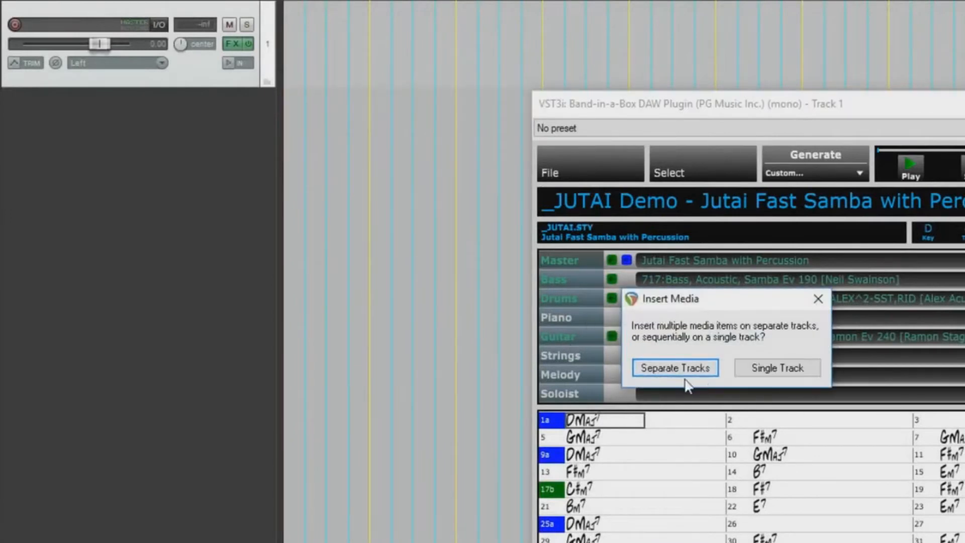
click(710, 370)
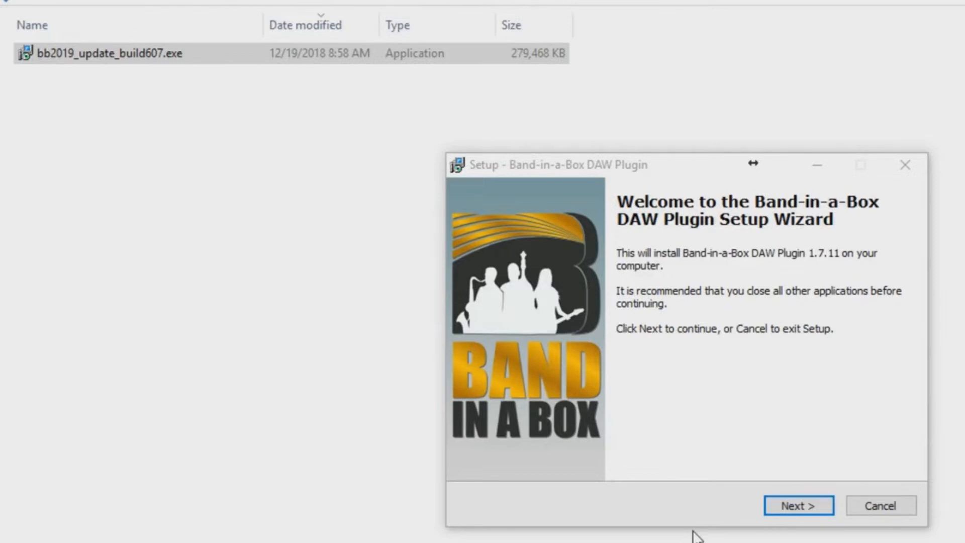
Step: Pass the welcome page and keep VST2 and AAX checked for a Full Installation
click(813, 506)
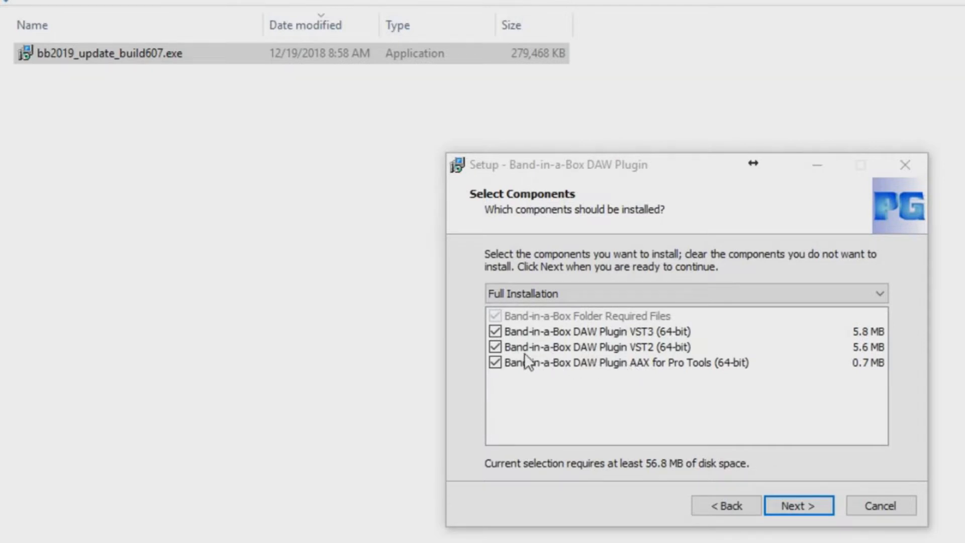
click(494, 346)
click(495, 362)
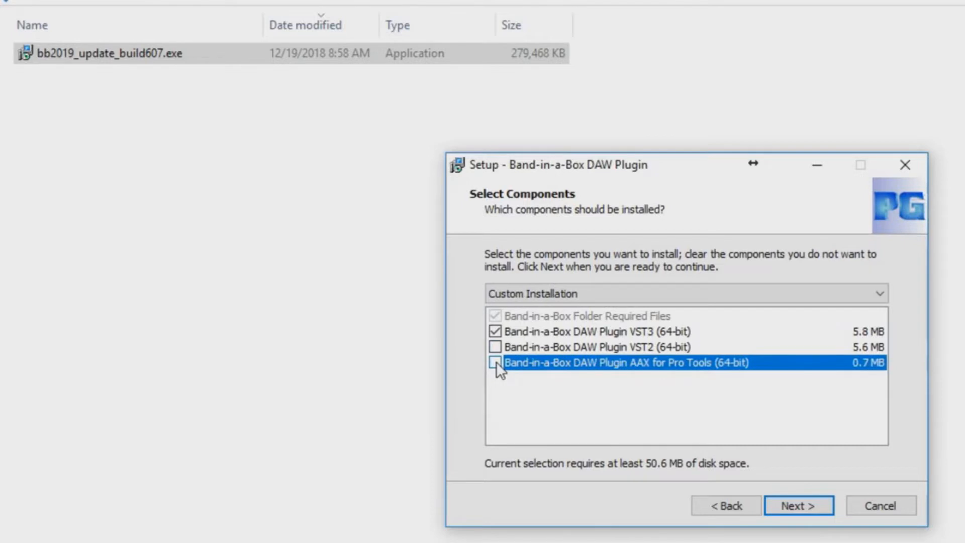
click(496, 361)
click(495, 346)
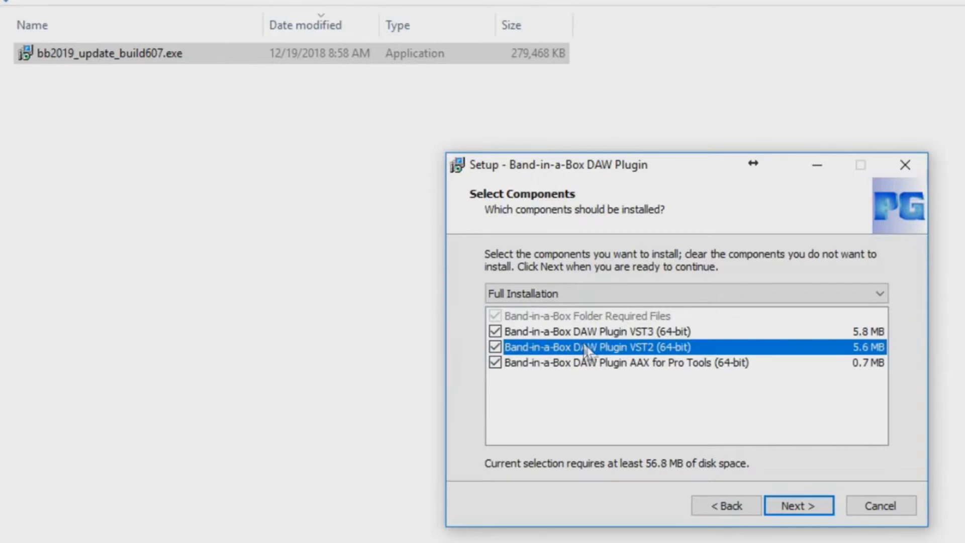
click(799, 504)
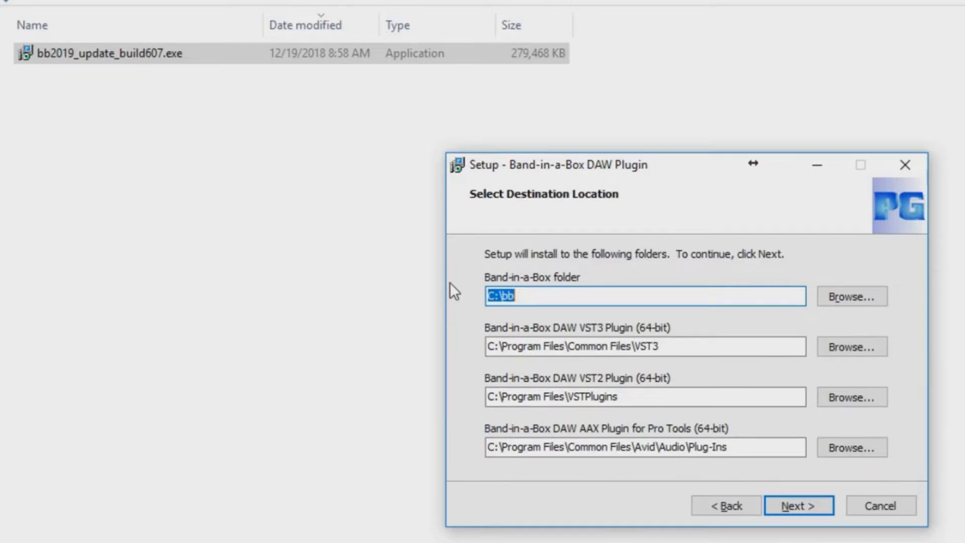
Step: Accept the C:\bb destination folders and all VST2 copy locations, then start installing
drag(495, 295, 481, 295)
text(E)
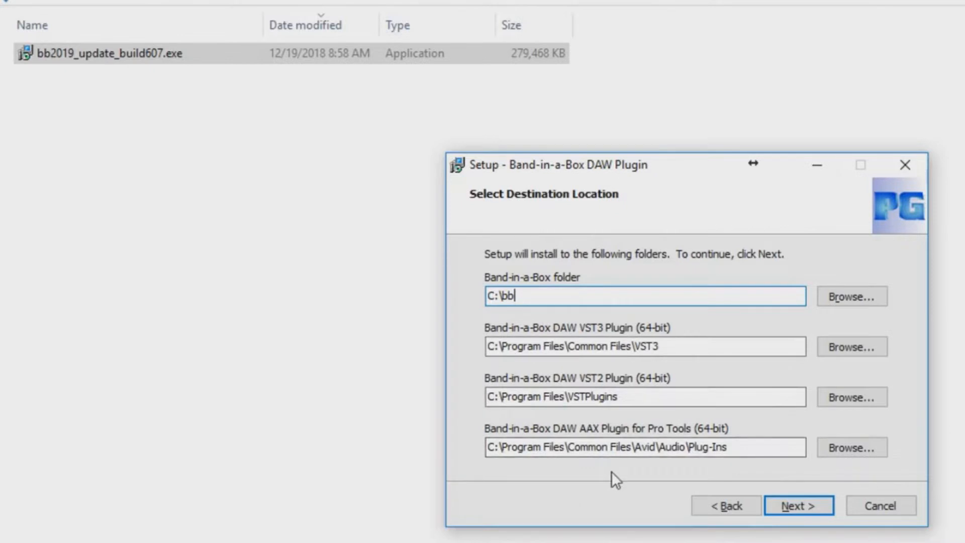
click(814, 506)
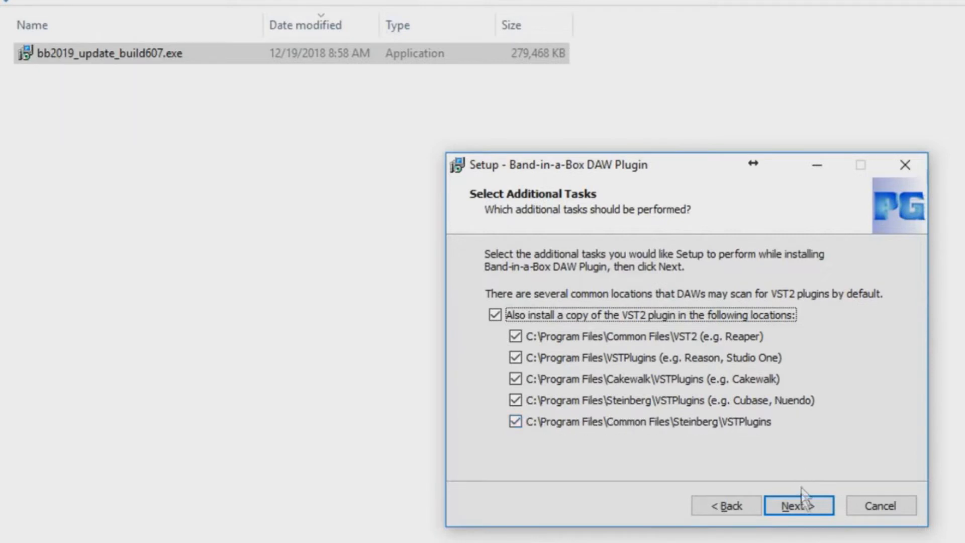
click(803, 504)
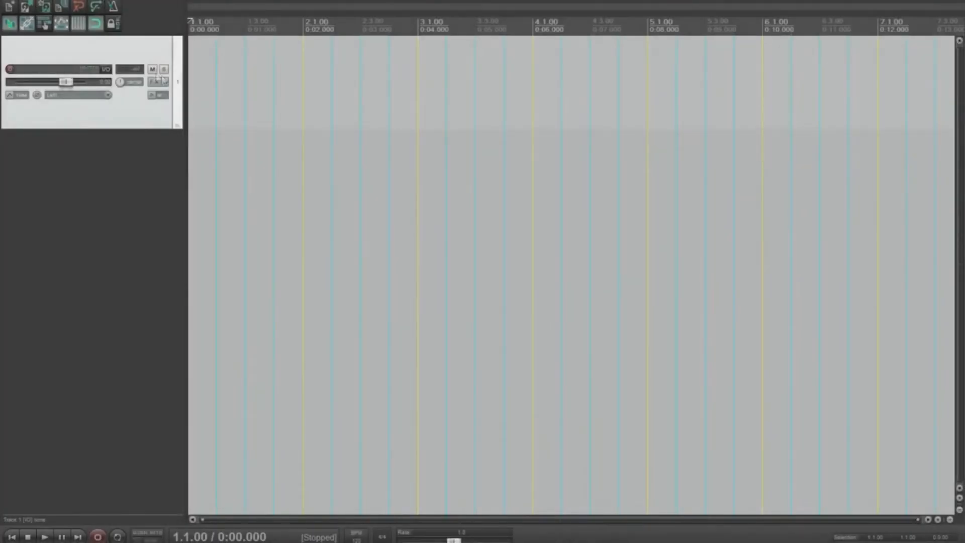
Step: In Track 1's Add FX browser, filter the plugin list for 'band-in'
click(154, 83)
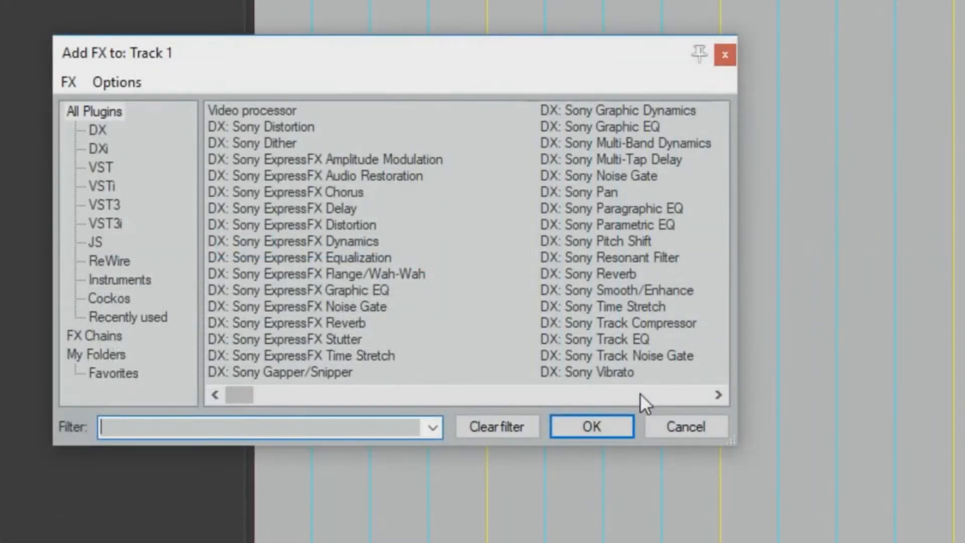
scroll(640, 393, right, 5)
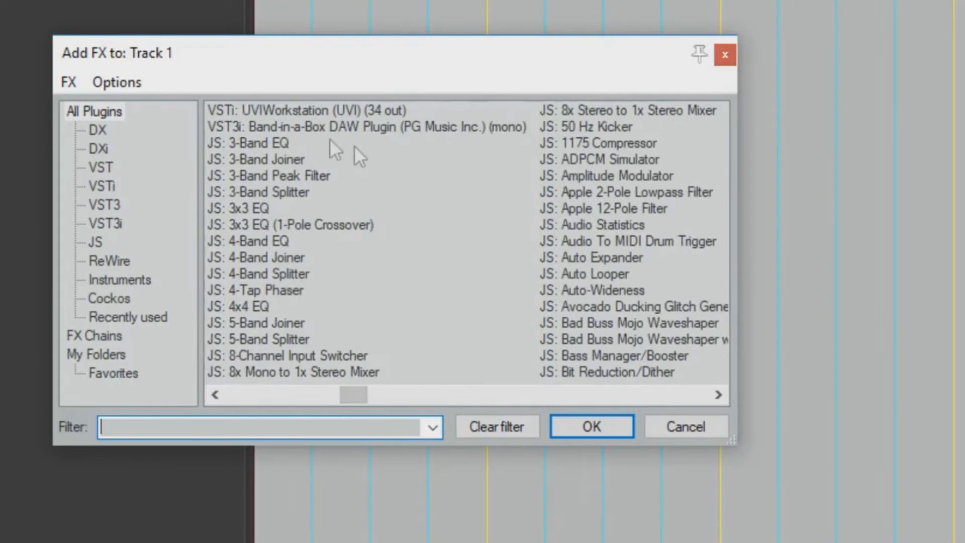
click(362, 125)
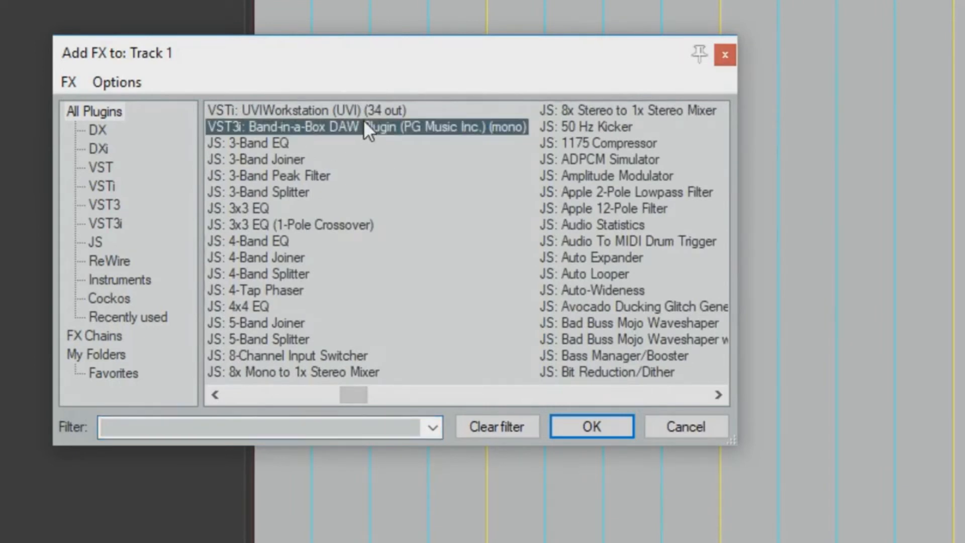
text(ba)
text(nd-in)
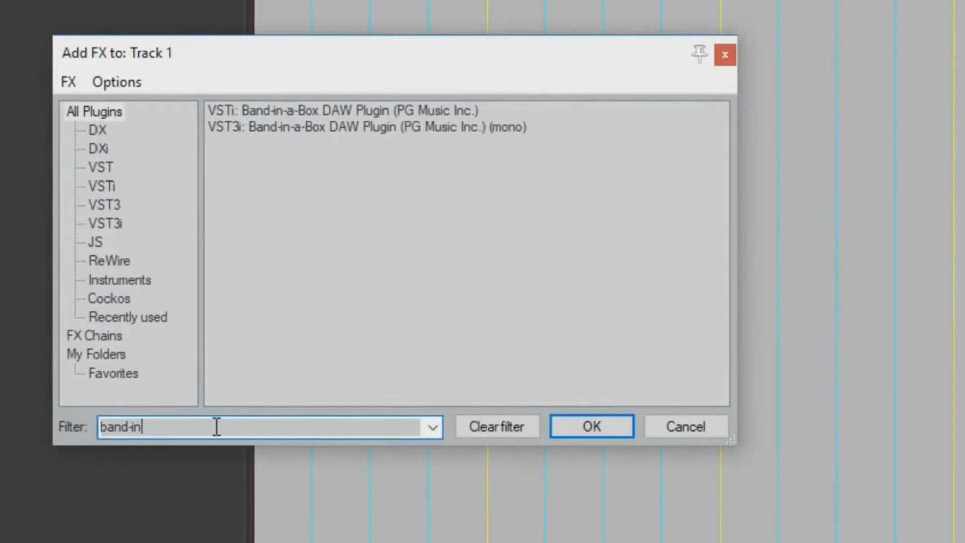
click(356, 127)
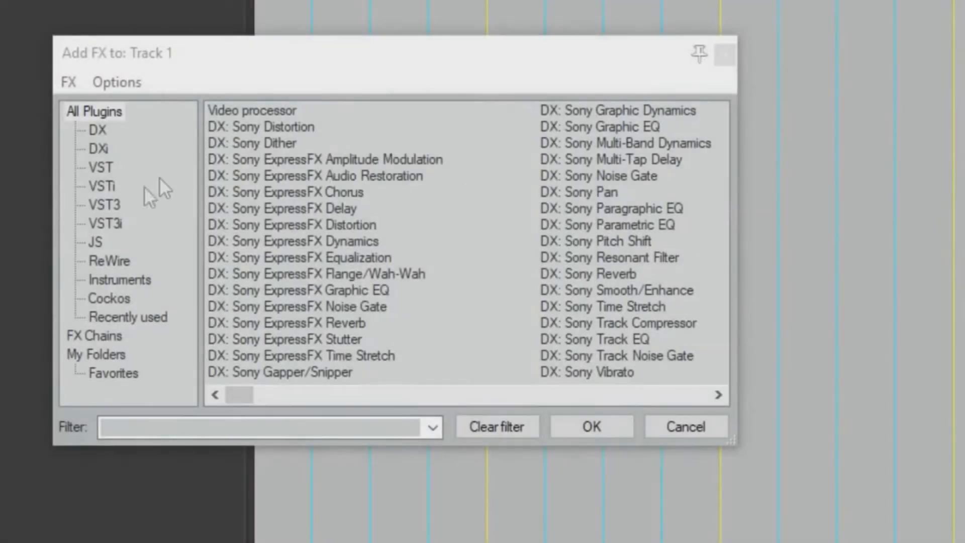
Step: Switch between the VST3 instrument and all-instrument lists and filter 'band-in' again, finding nothing
click(112, 224)
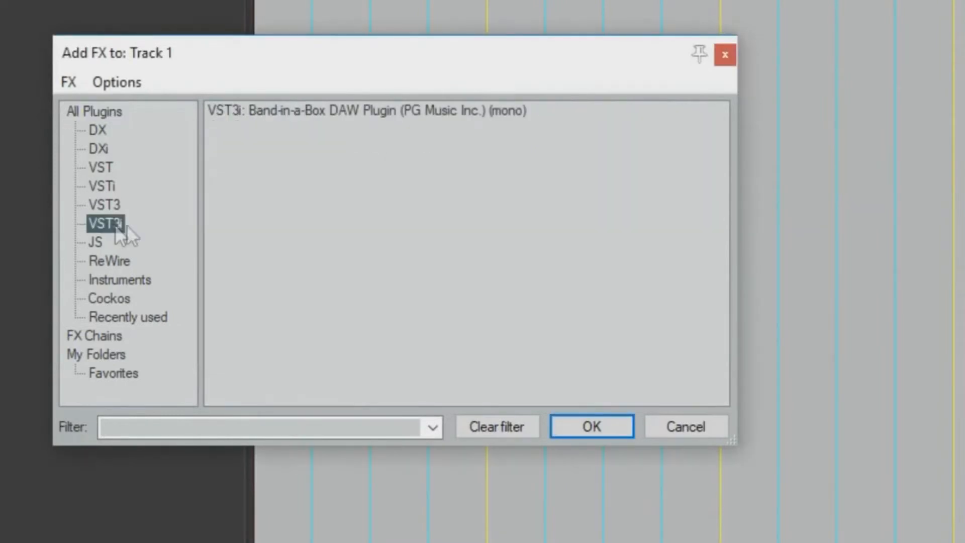
click(138, 279)
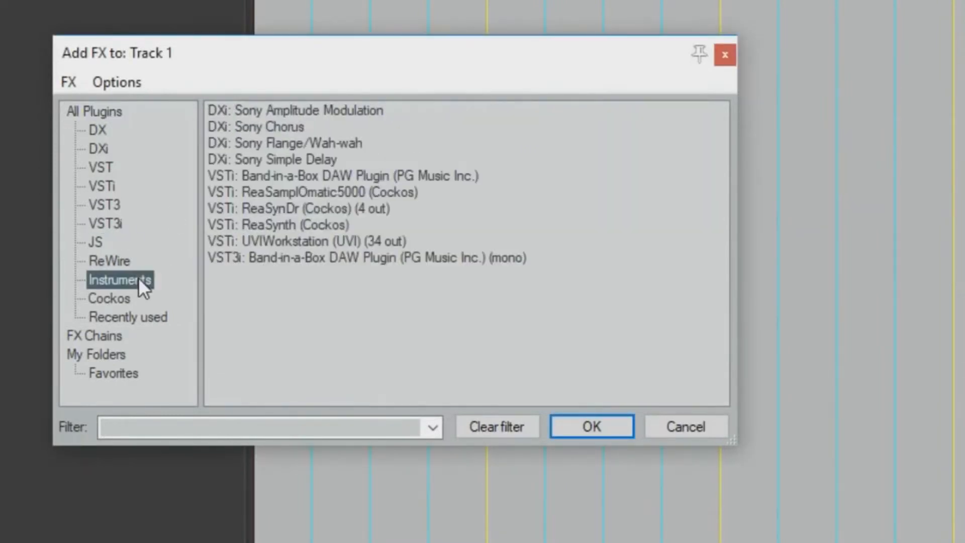
click(354, 257)
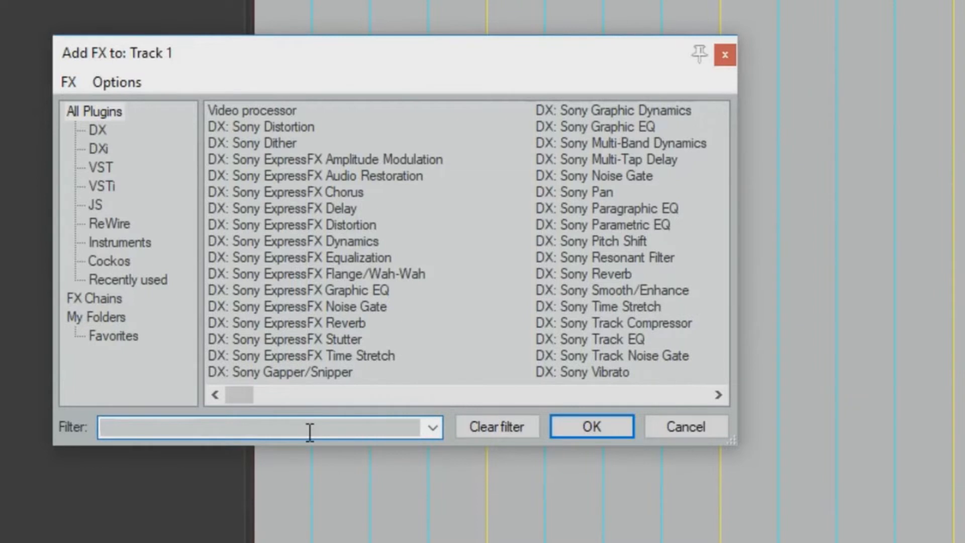
text(band-in)
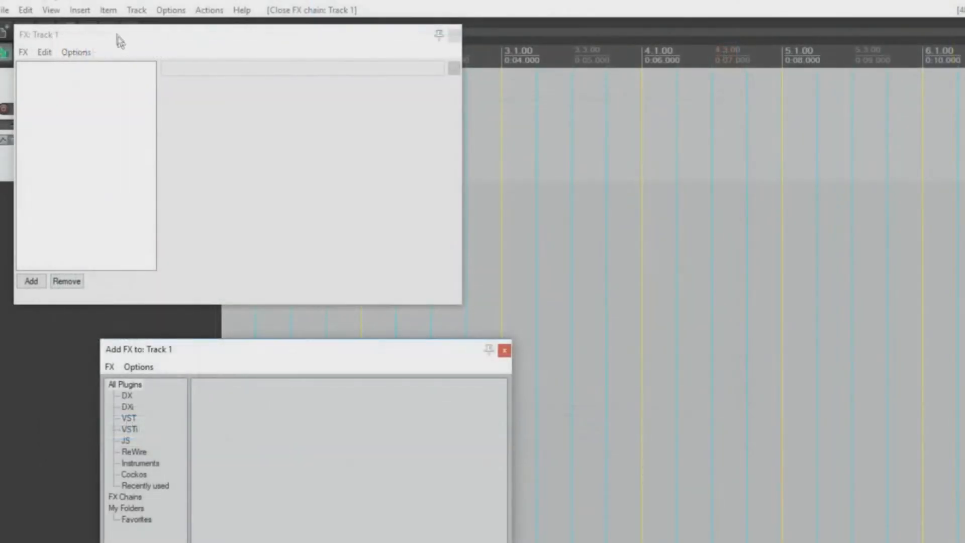
Step: Open REAPER's Preferences at the VST plug-in settings page
click(119, 38)
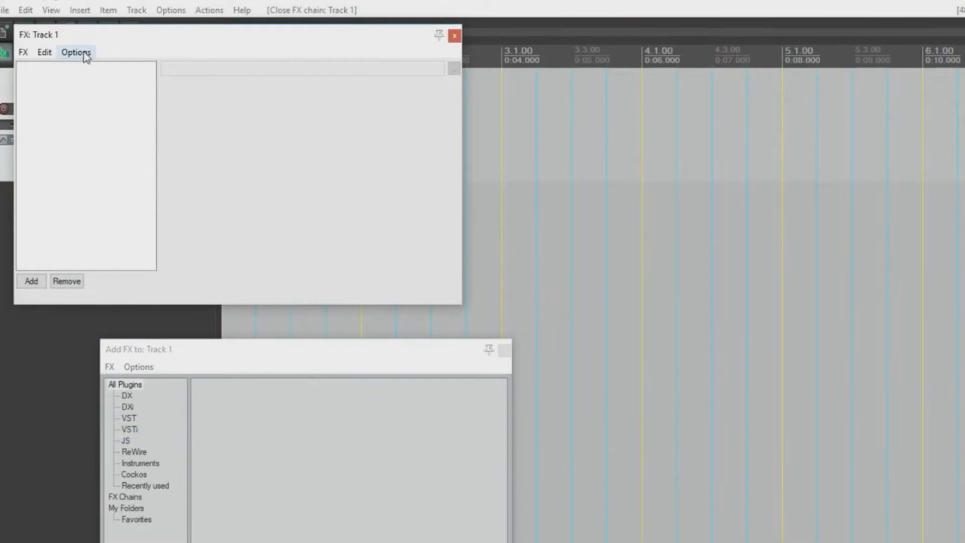
click(84, 53)
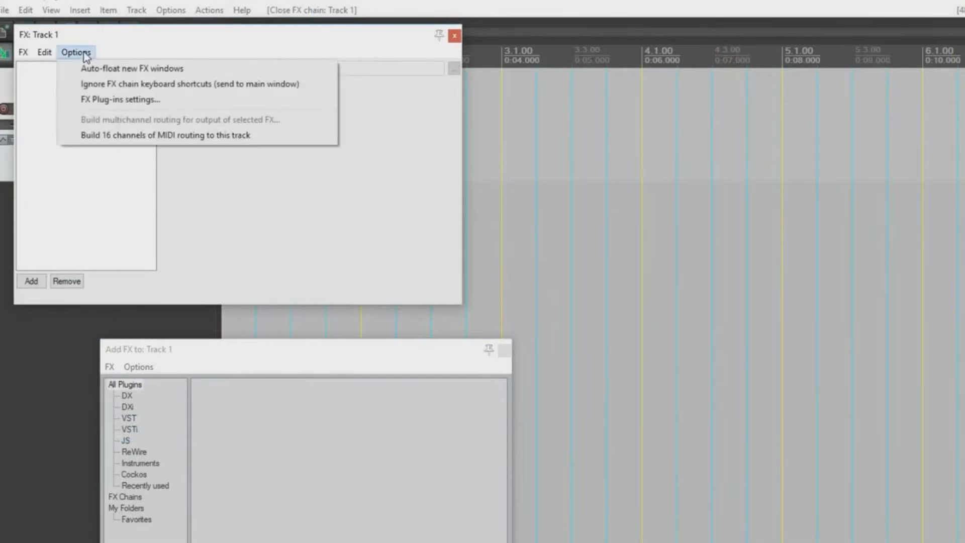
click(167, 98)
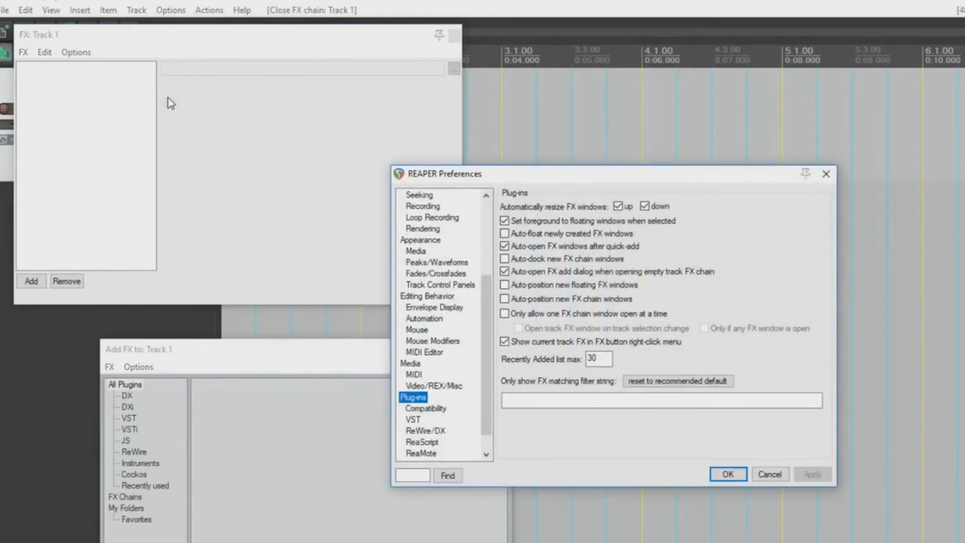
click(171, 11)
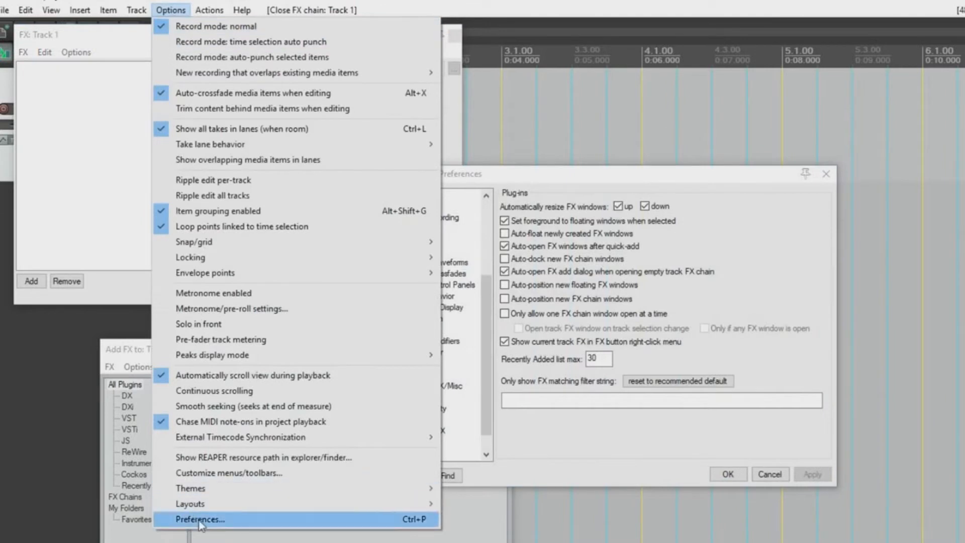
click(550, 169)
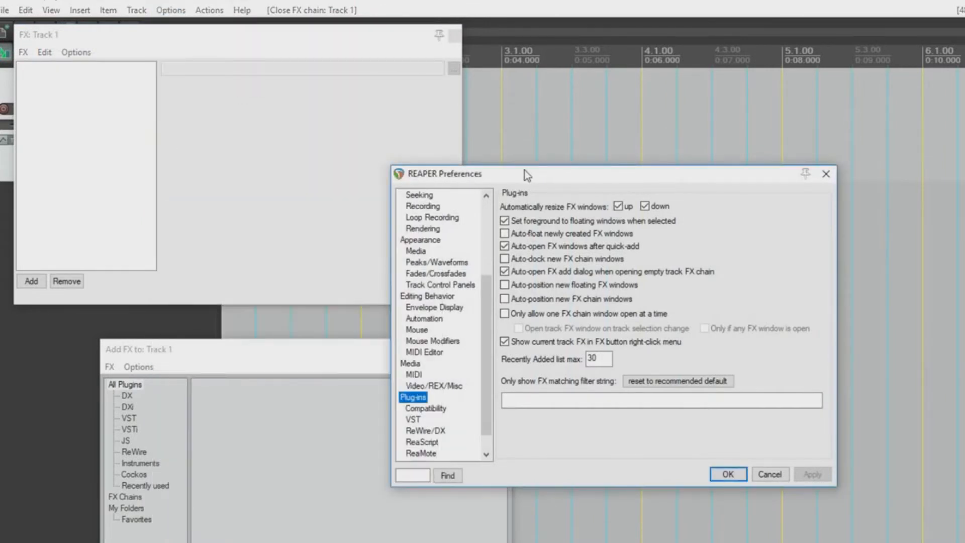
click(413, 420)
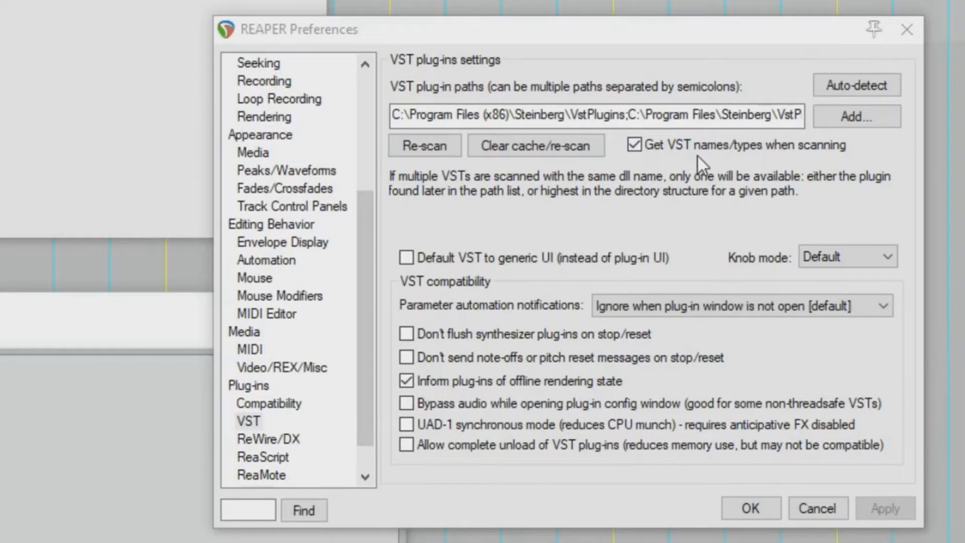
Step: Append the Common Files VST3 folder to the VST paths, auto-detect, re-scan and save
click(626, 115)
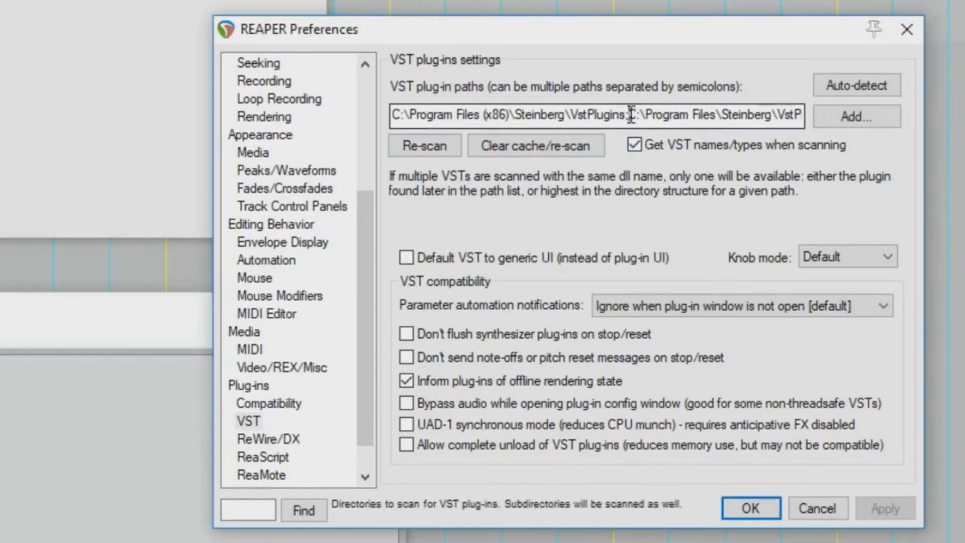
drag(626, 114, 333, 110)
click(628, 115)
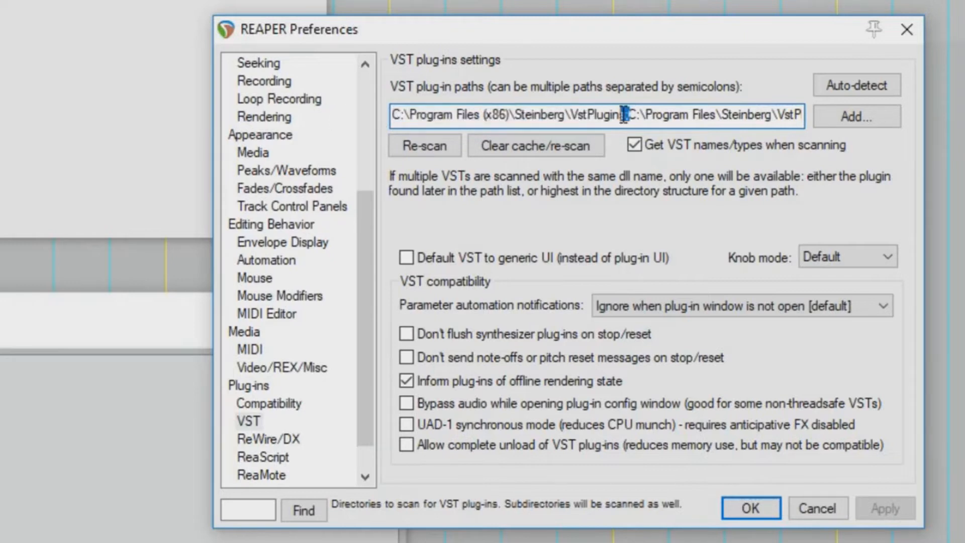
drag(627, 114, 796, 116)
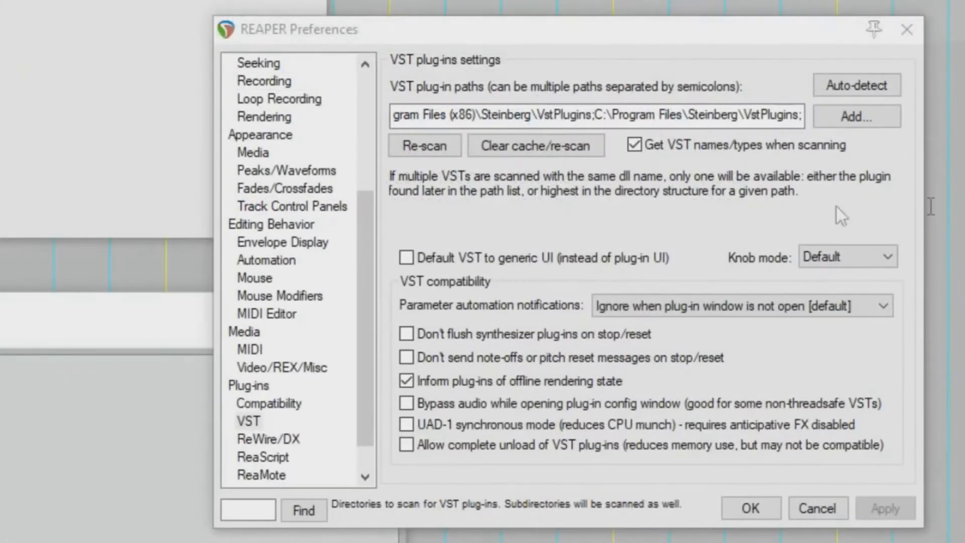
click(802, 115)
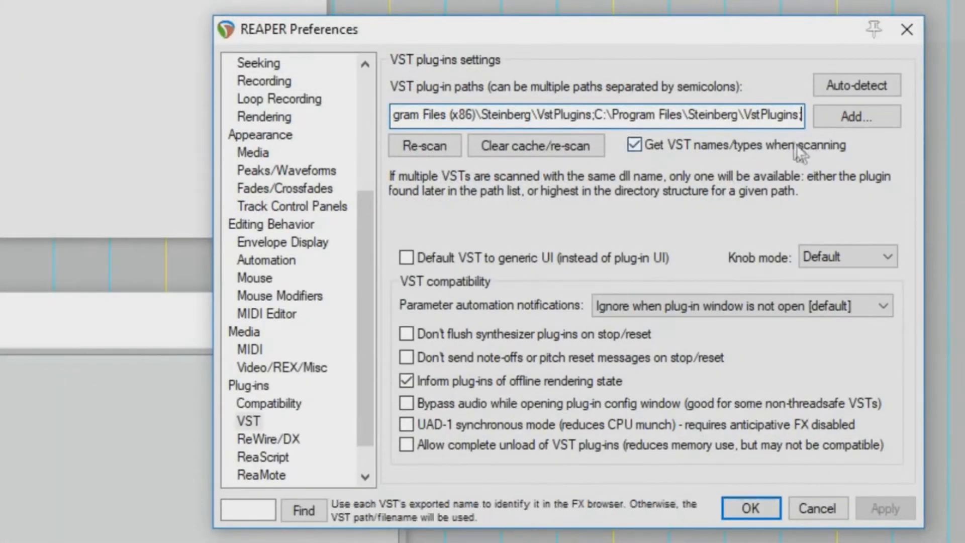
text(C:\Program Files\Common Files\VST3)
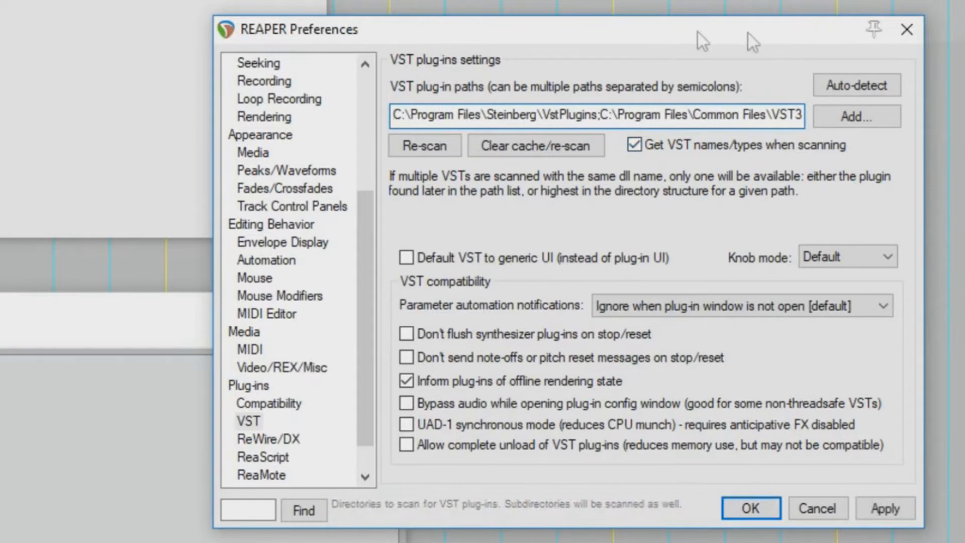
click(866, 86)
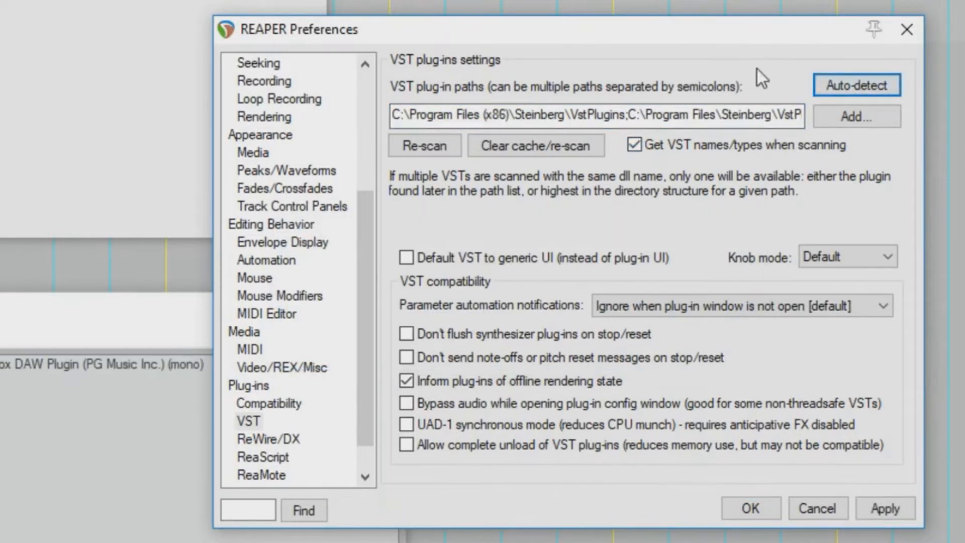
click(442, 147)
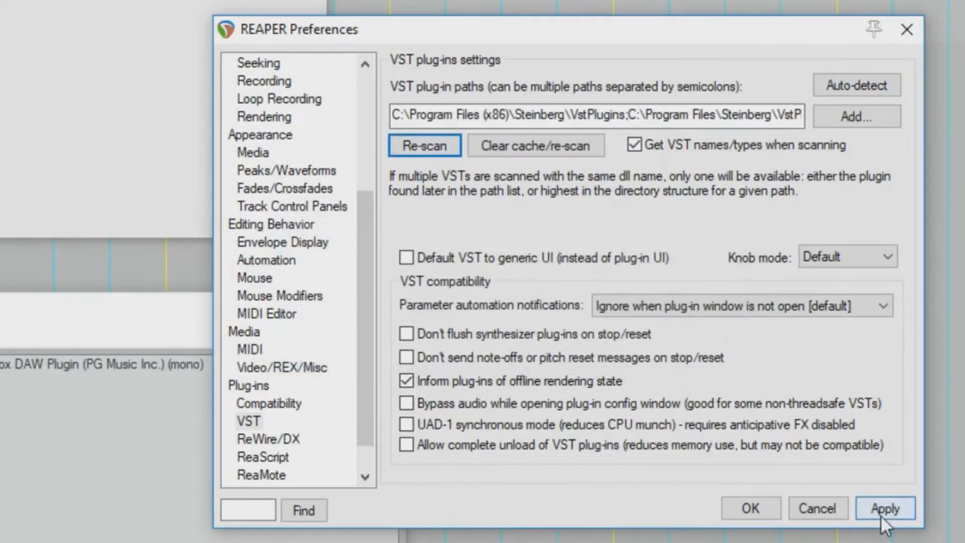
click(761, 505)
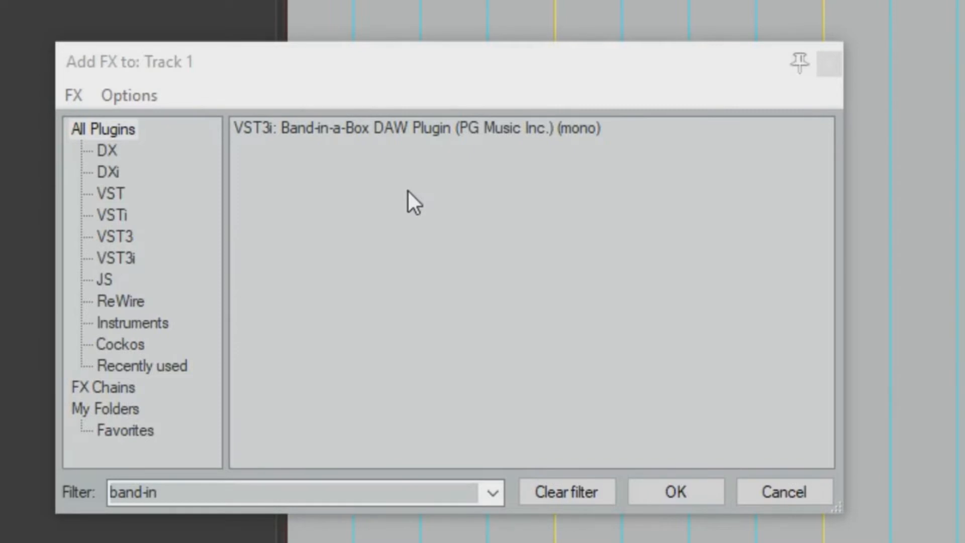
Step: Add VST3i: Band-in-a-Box DAW Plugin to Track 1's FX chain
click(337, 131)
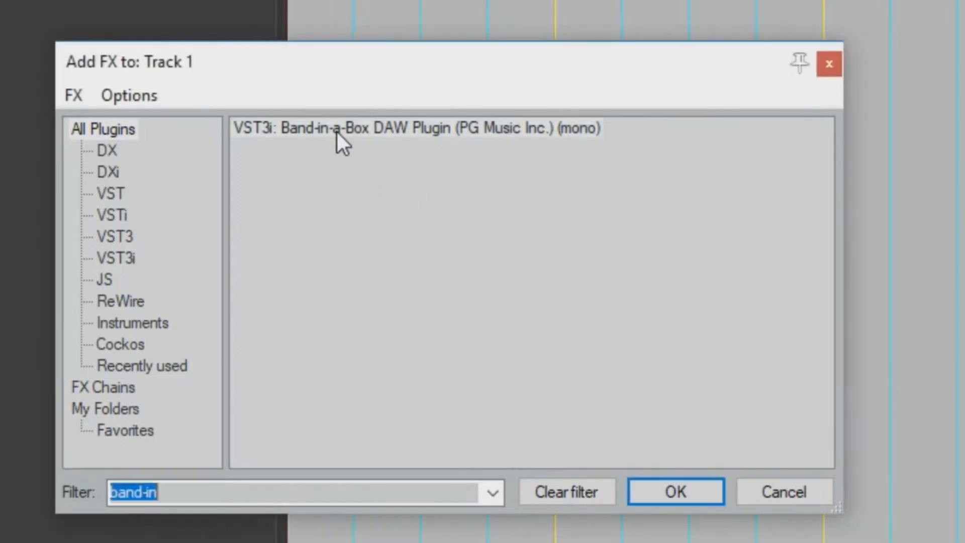
click(688, 493)
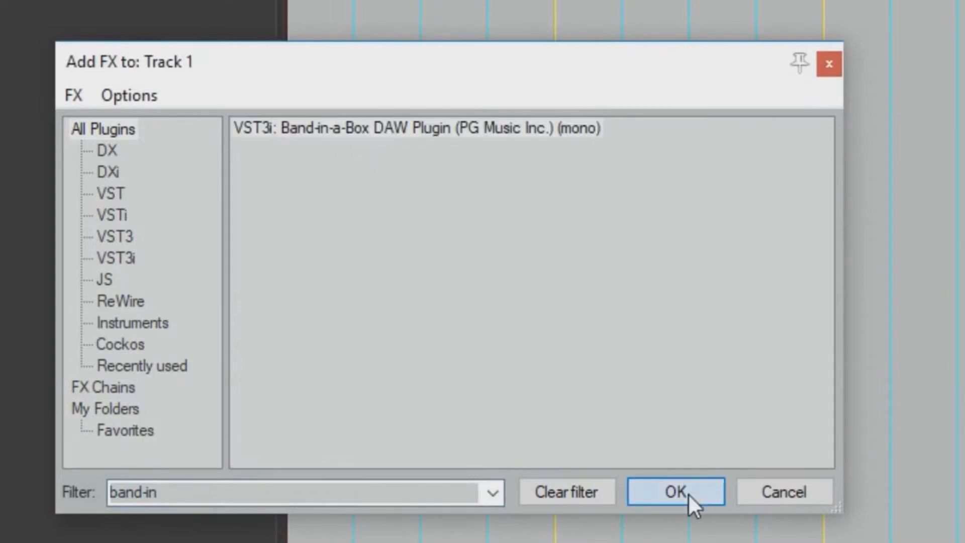
click(221, 133)
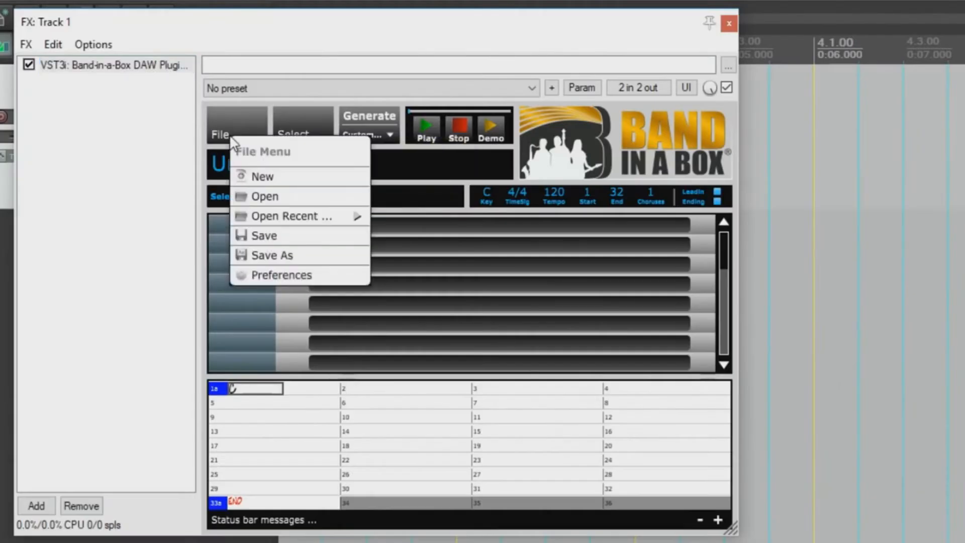
Step: Open the plugin Preferences and keep Selected Host as Auto (Cuckos Reaper)
click(342, 275)
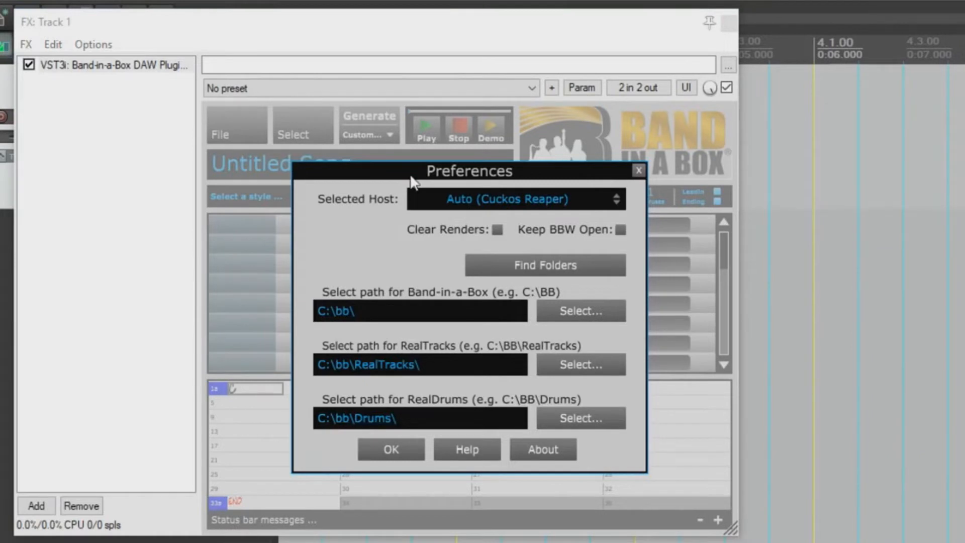
click(609, 202)
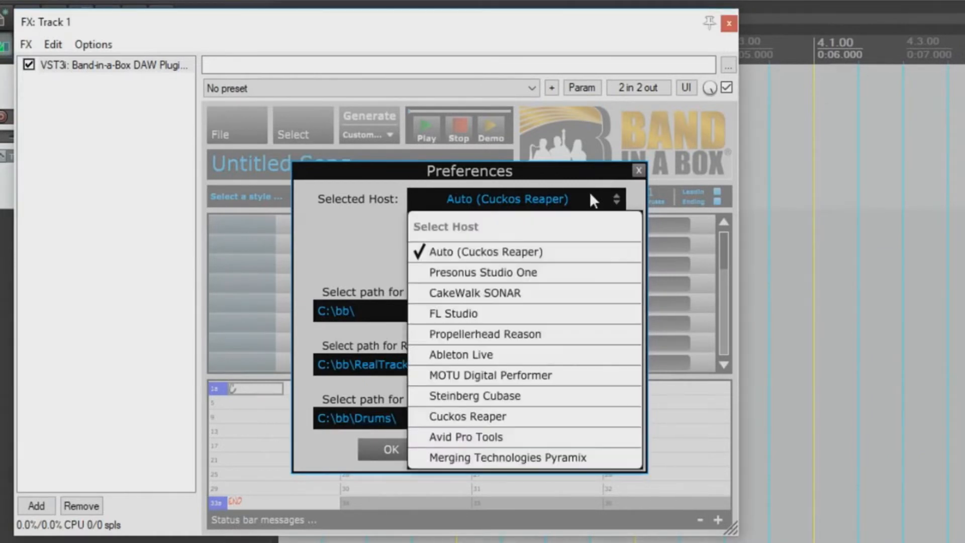
click(445, 248)
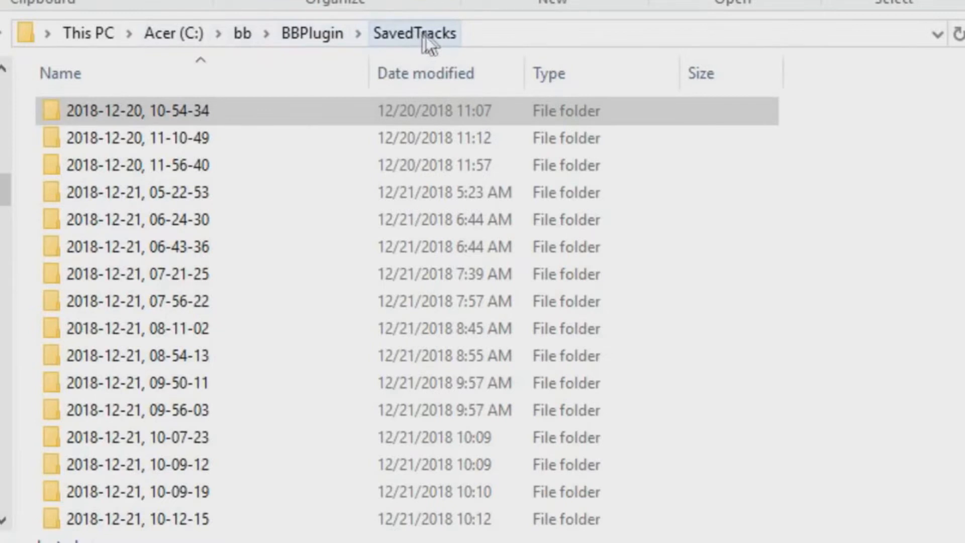
Step: Look inside the 2018-12-21, 08-54-13 render folder, then return to SavedTracks
double_click(193, 357)
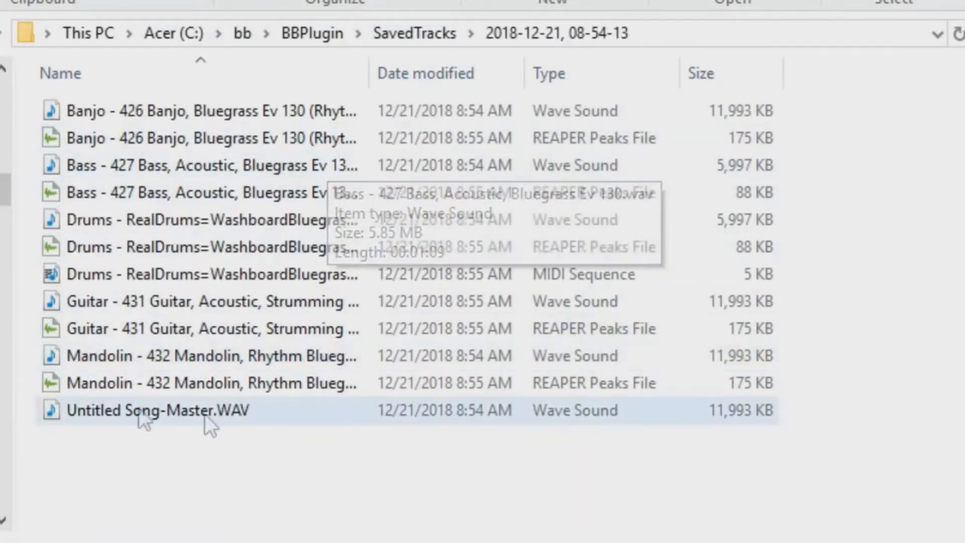
click(417, 35)
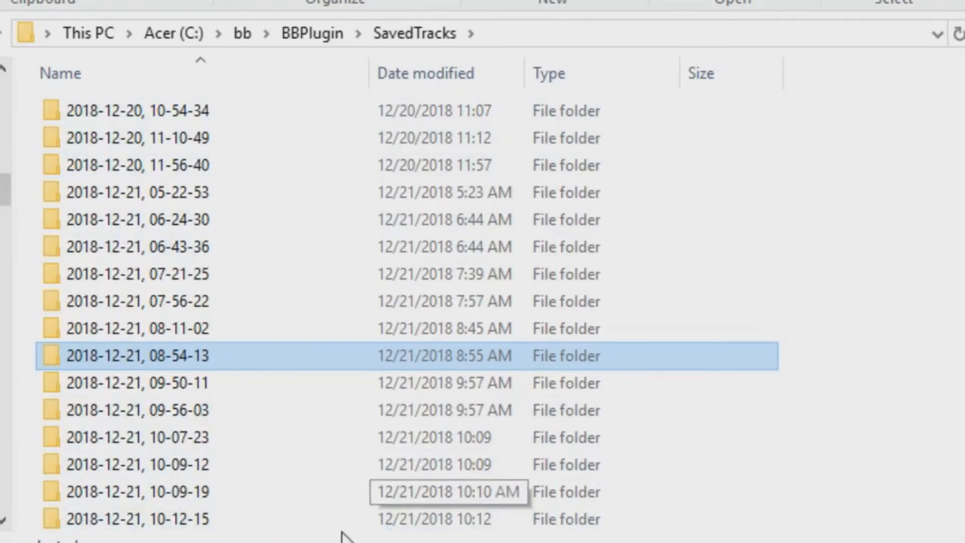
Step: Open the Project Media/FX Bay to list the project's WAV source files
mouse_move(351, 336)
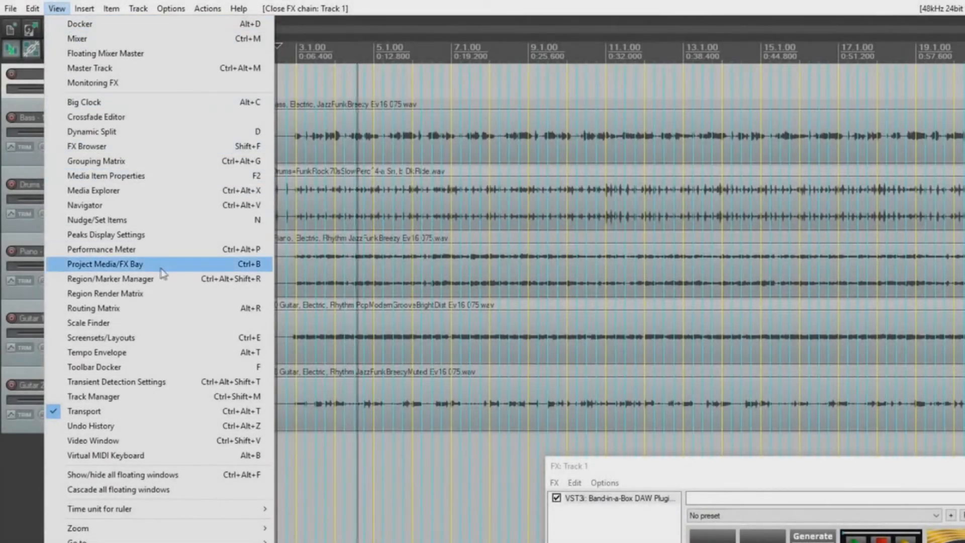
click(190, 267)
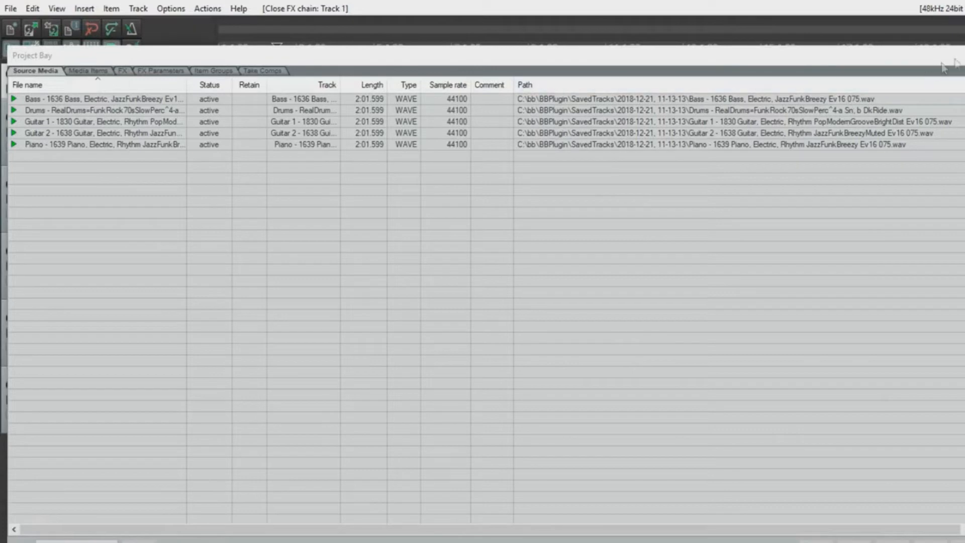
Step: Save the project as 'FunkPop tune' with its own subdirectory and all media moved into it
click(12, 15)
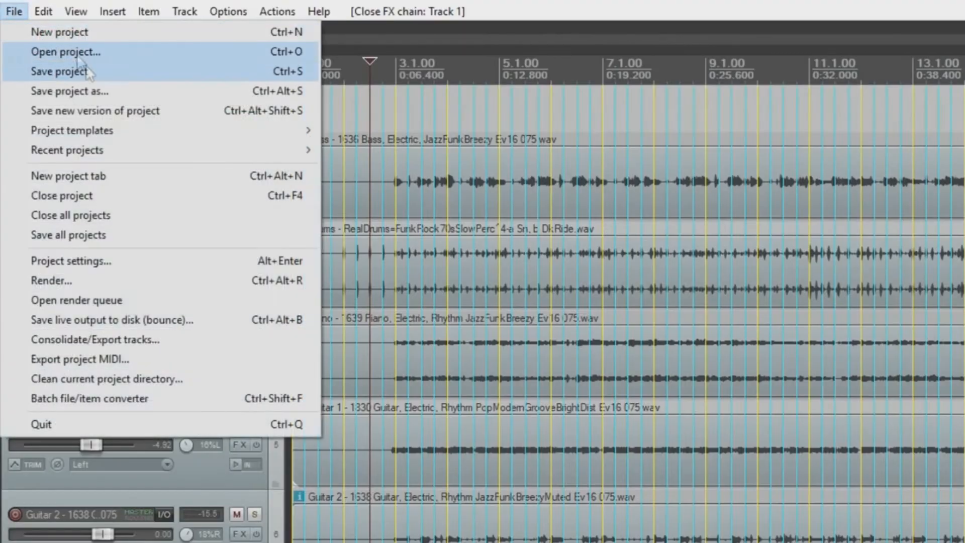
click(93, 69)
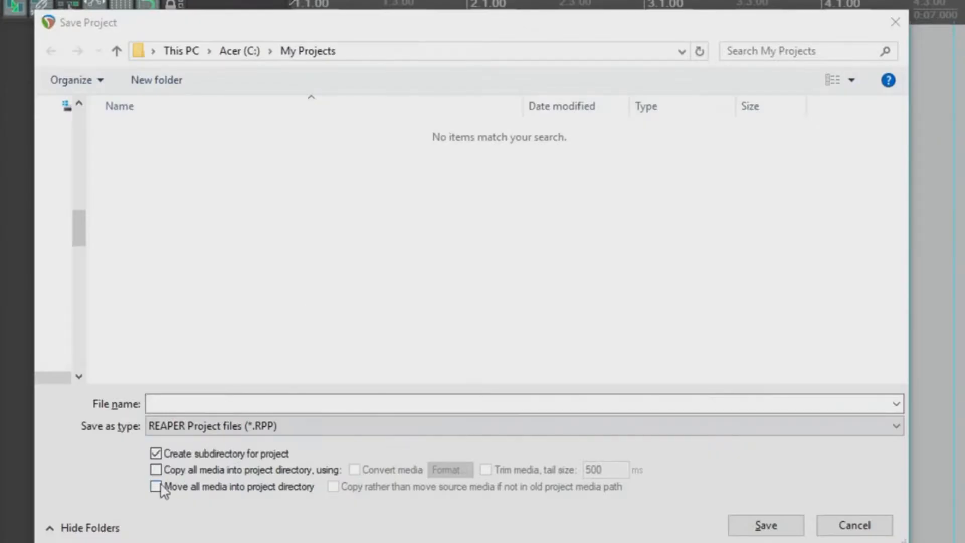
click(156, 487)
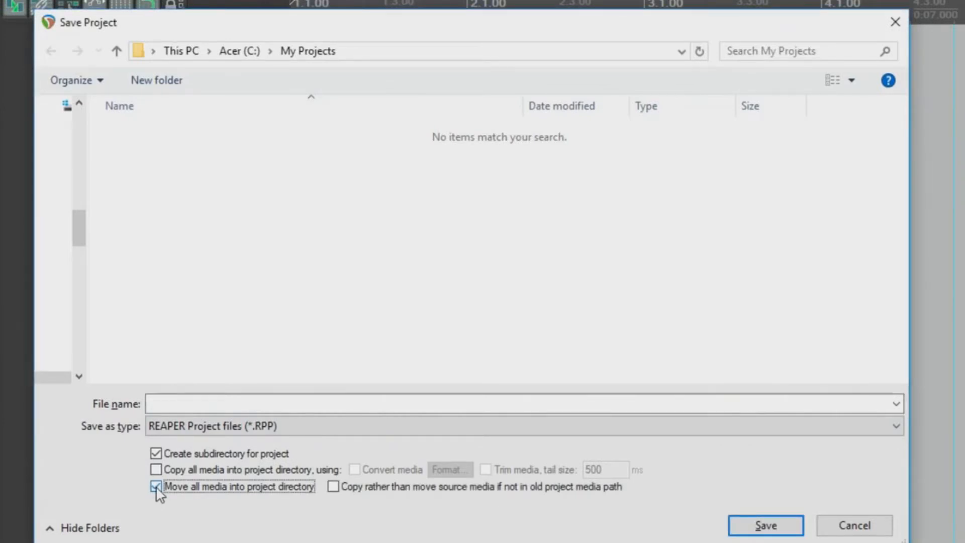
click(181, 404)
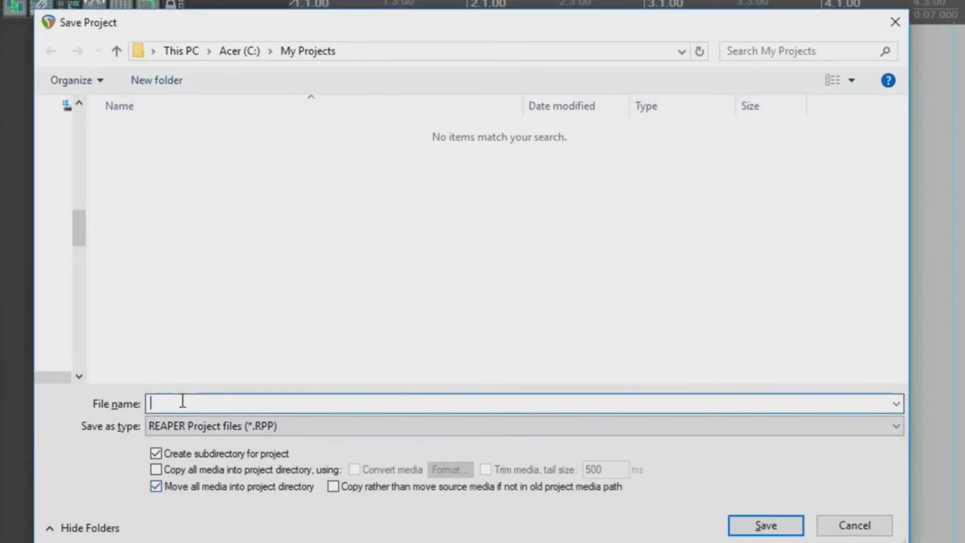
text(FunkPop tune)
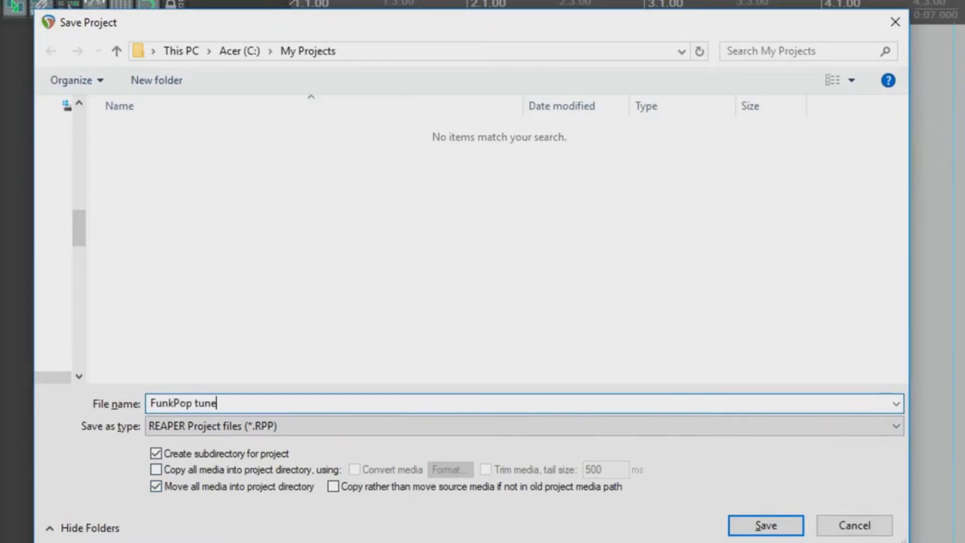
key(Return)
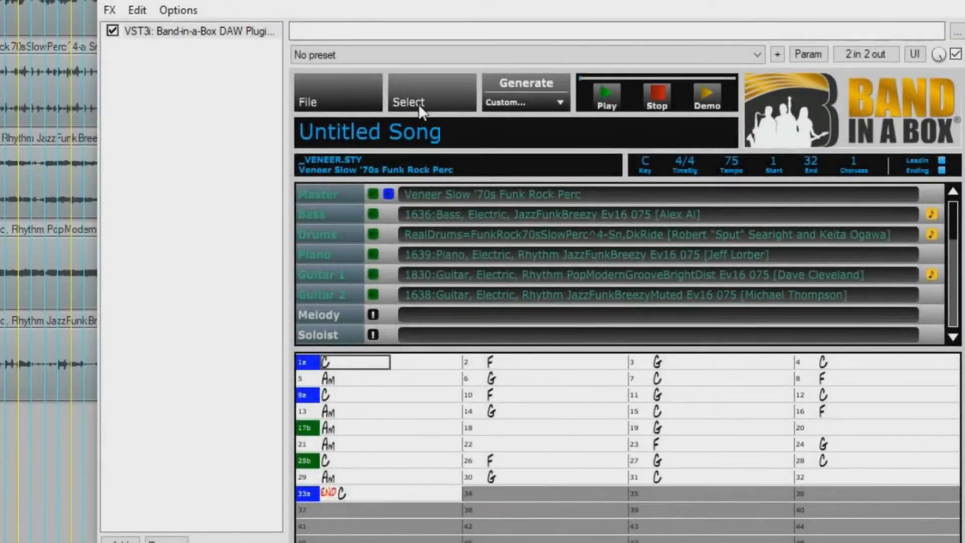
Step: Assign the Sax, Tenor JazzFunkBreezy soloist RealTrack and drag its audio onto a new track below Guitar 2
click(421, 104)
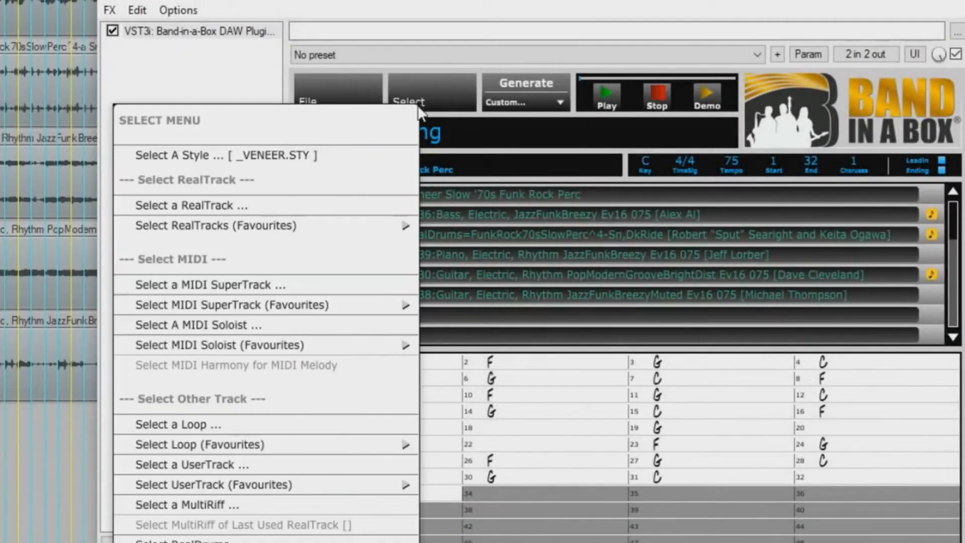
click(311, 207)
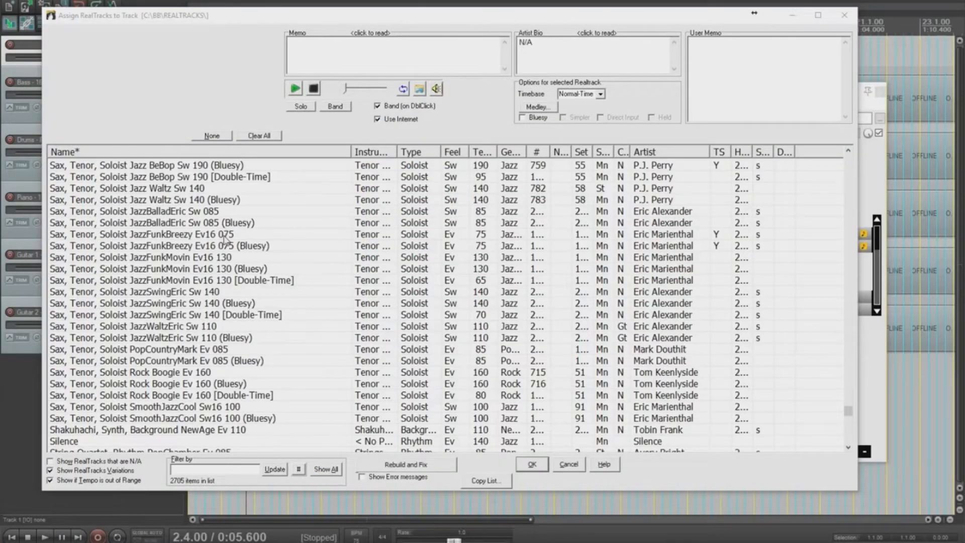
click(225, 235)
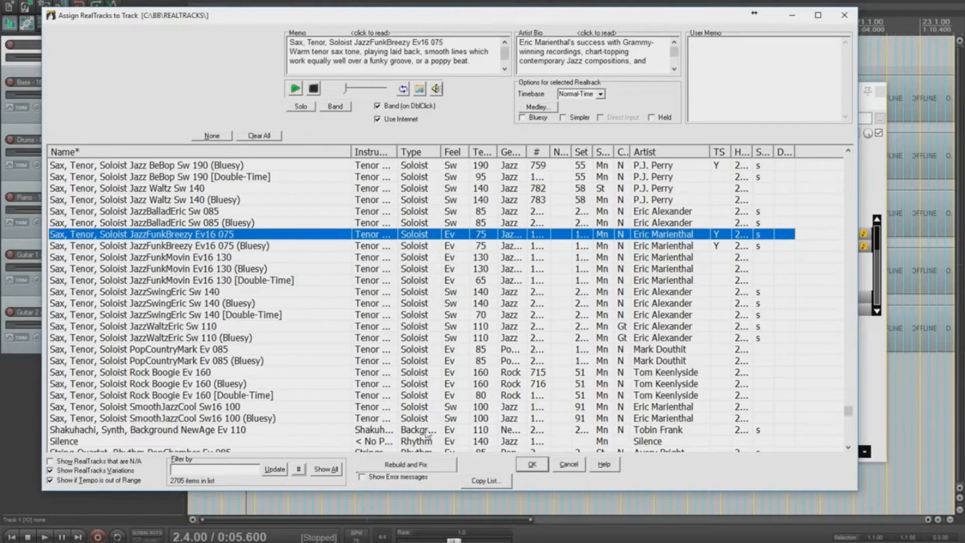
click(532, 464)
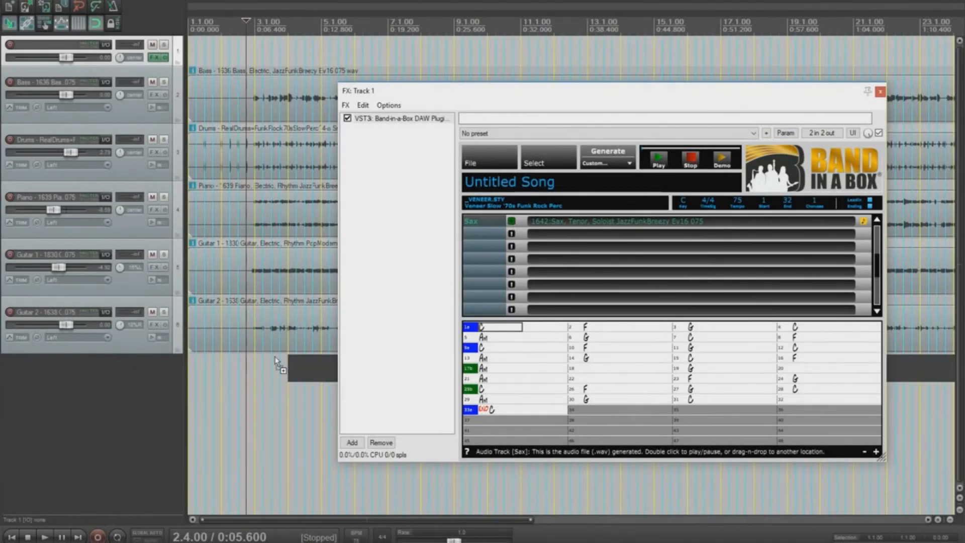
drag(195, 374, 193, 374)
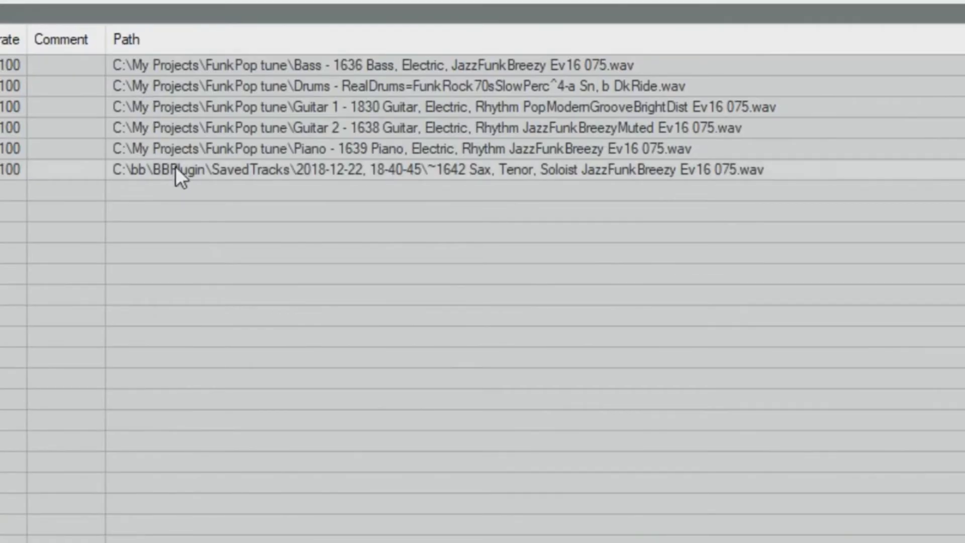
Step: Copy the Sax WAV from Project Bay into the FunkPop tune project media directory
click(175, 168)
right_click(176, 167)
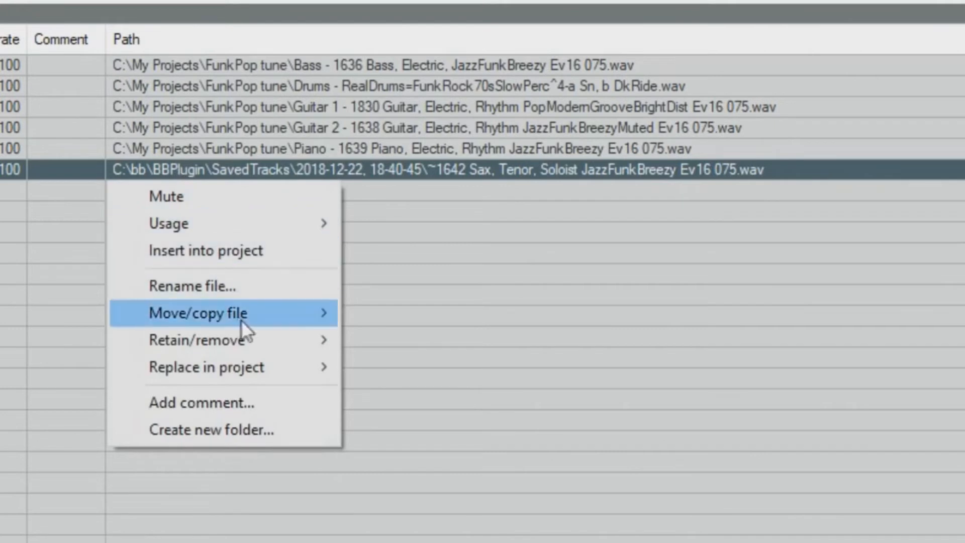
mouse_move(283, 316)
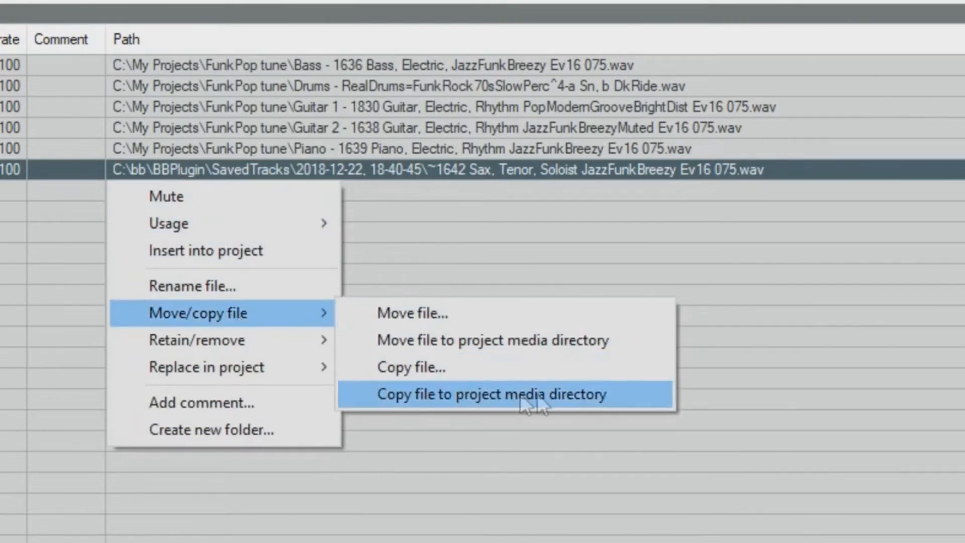
click(595, 393)
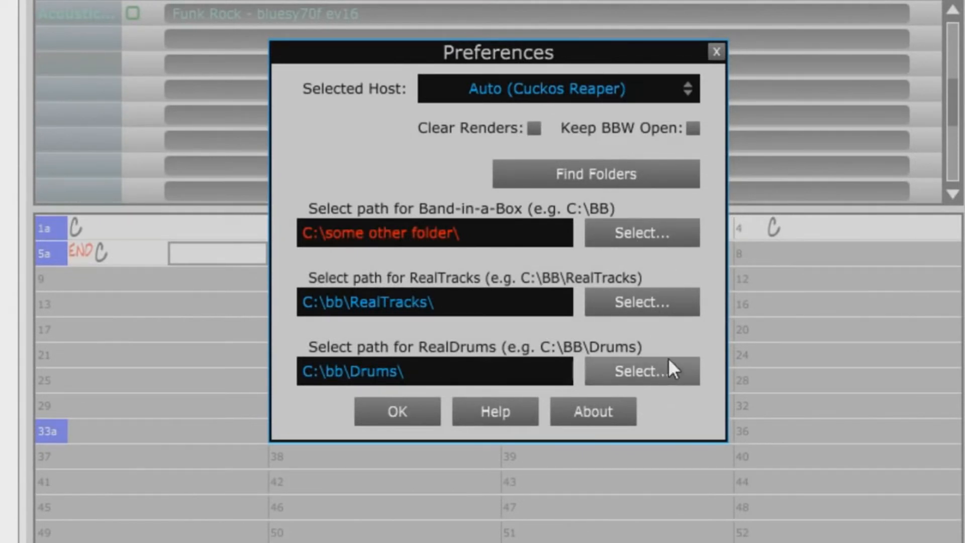
Step: Use Find Folders in Preferences to reset the Band-in-a-Box path to C:\bb\ and confirm
click(680, 183)
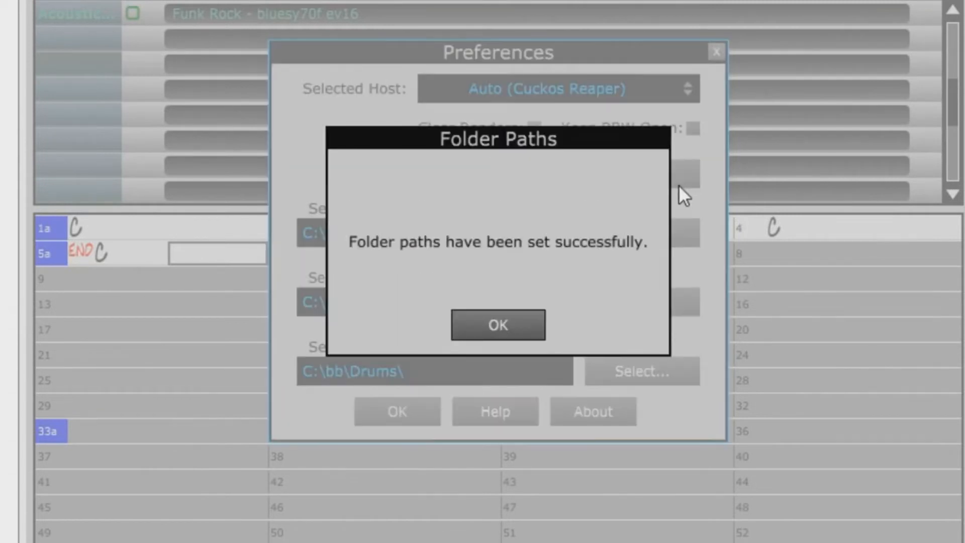
click(499, 327)
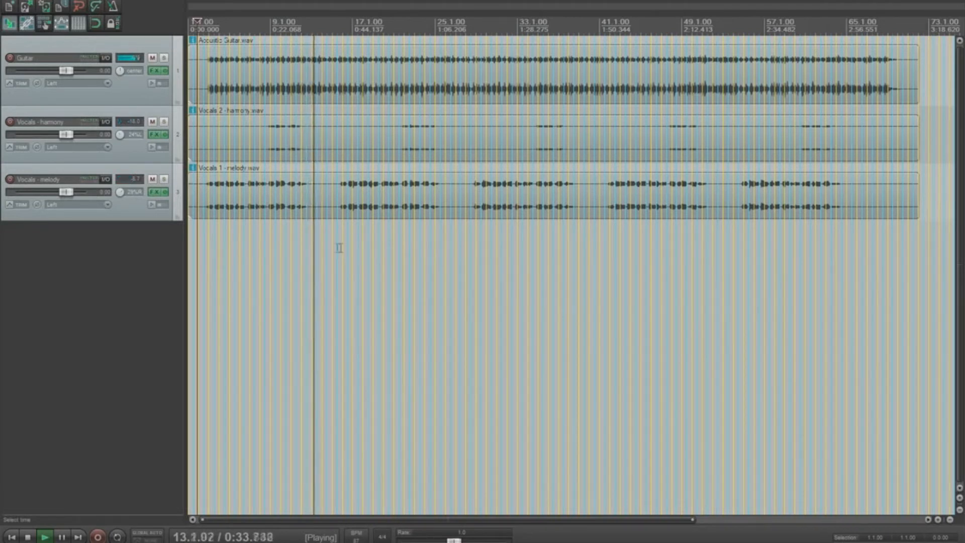
Step: Stop playback and insert a new empty Track 4 below the vocal tracks
key(space)
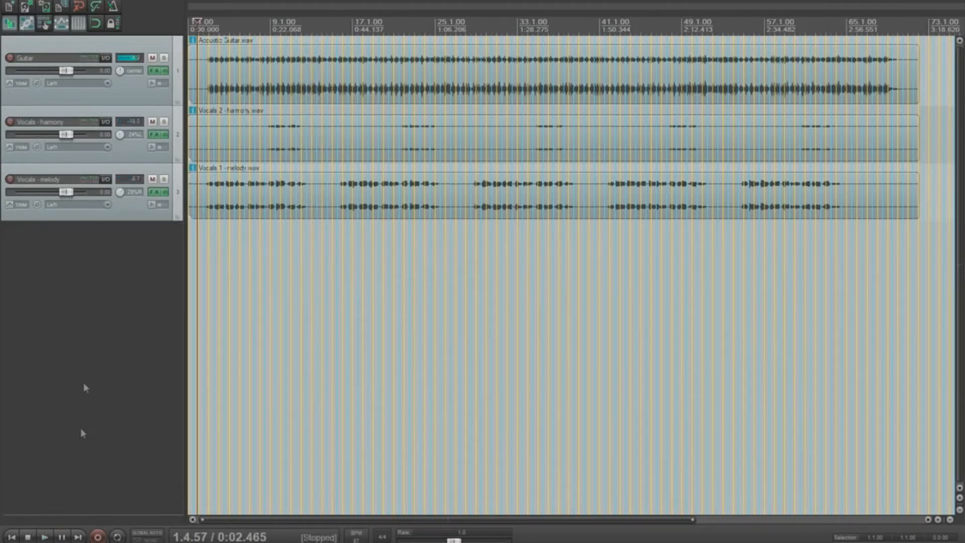
right_click(110, 241)
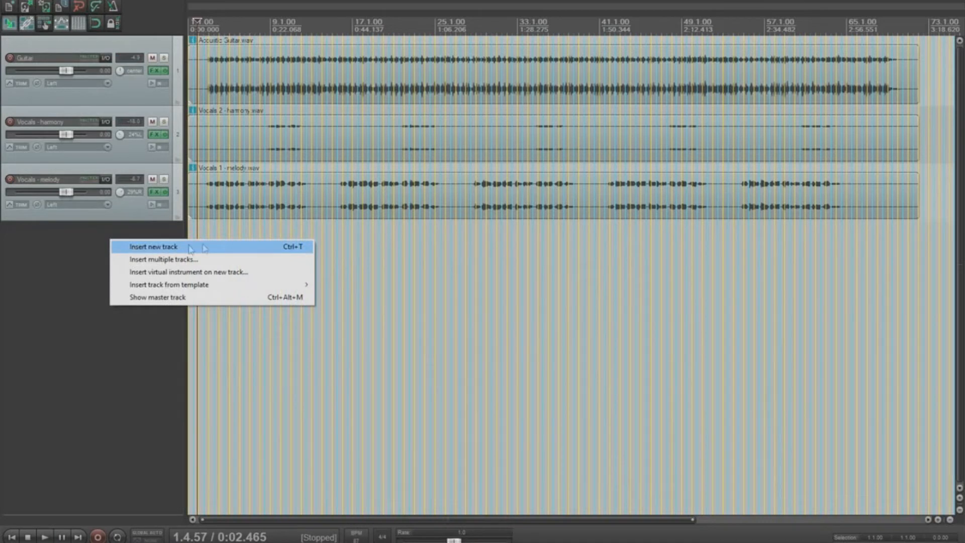
click(237, 248)
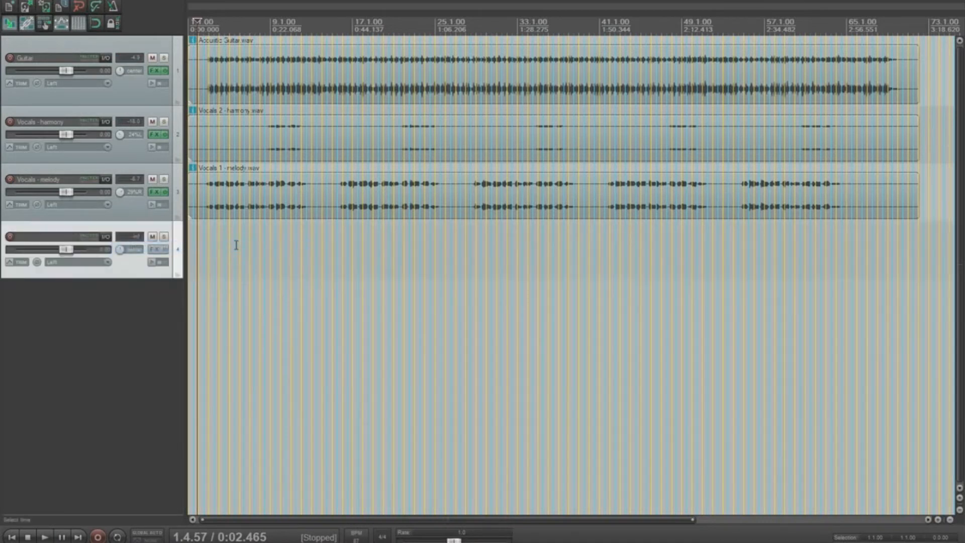
Step: Load the Band-in-a-Box VST3 plugin on Track 4 and enter C in bar 1
right_click(153, 252)
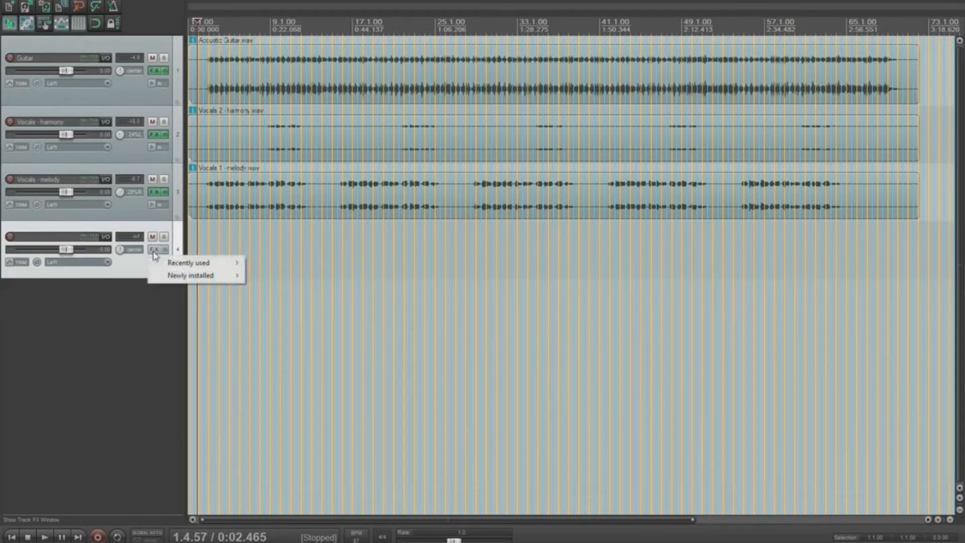
mouse_move(211, 262)
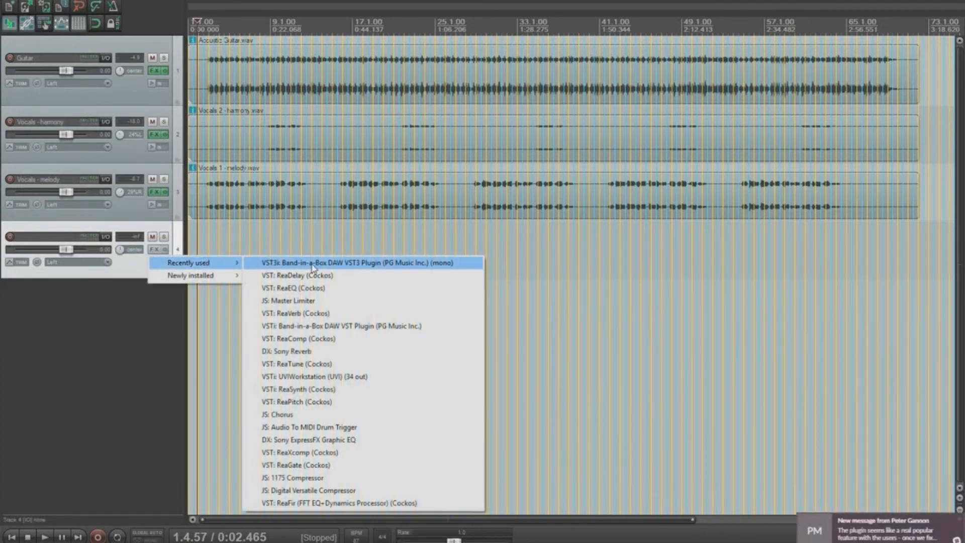
click(311, 264)
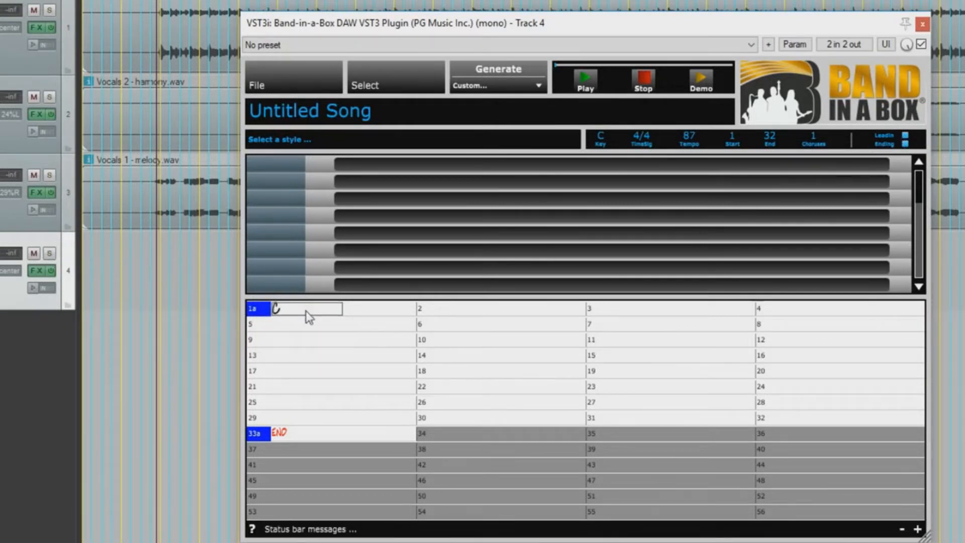
key(Return)
Step: Enter Em, F and C in bars 2–4 and set the song to 5 choruses
text(Em)
key(Return)
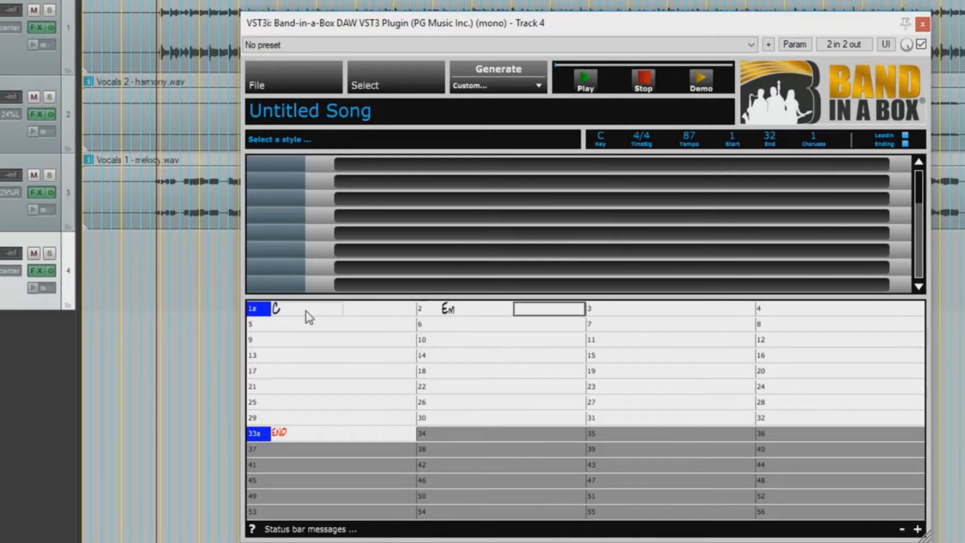
text(F)
key(Return)
text(C)
key(Return)
key(Return)
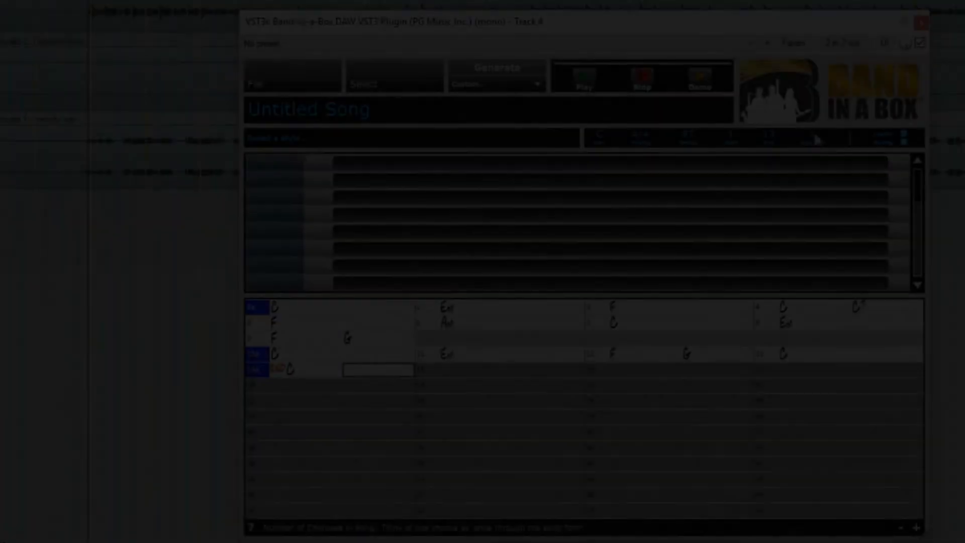
key(Return)
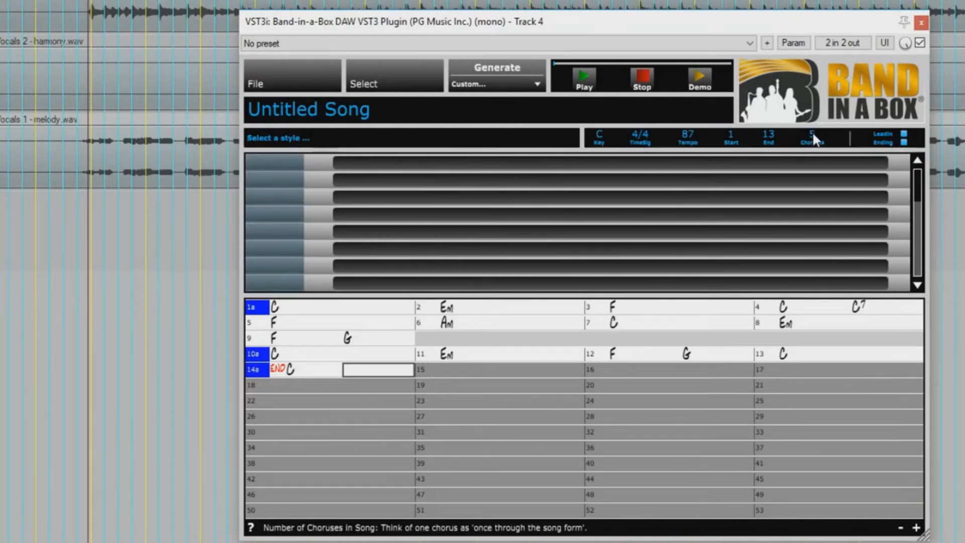
click(376, 87)
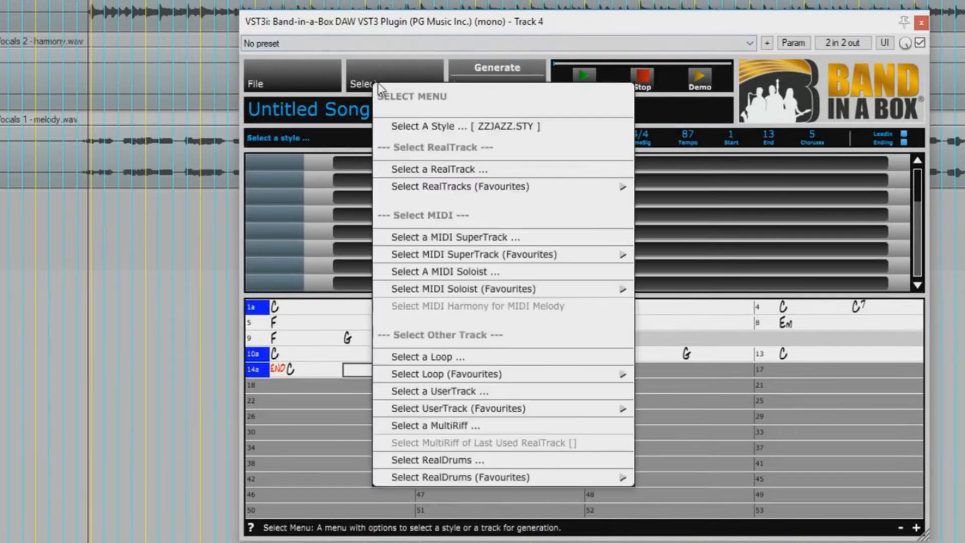
Step: Filter the StylePicker to tempo 85, Ev8 feel, and style names containing 'americana'
click(527, 128)
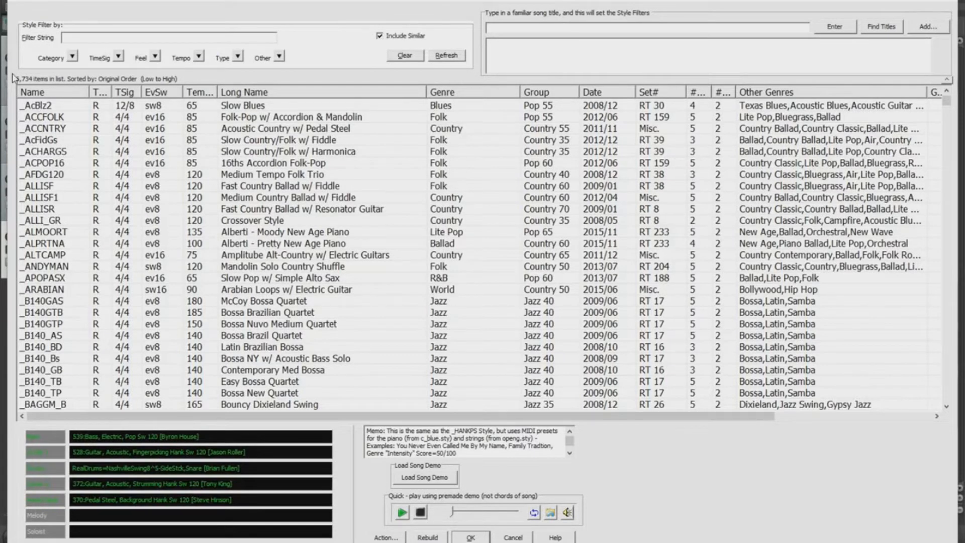
click(199, 56)
click(273, 188)
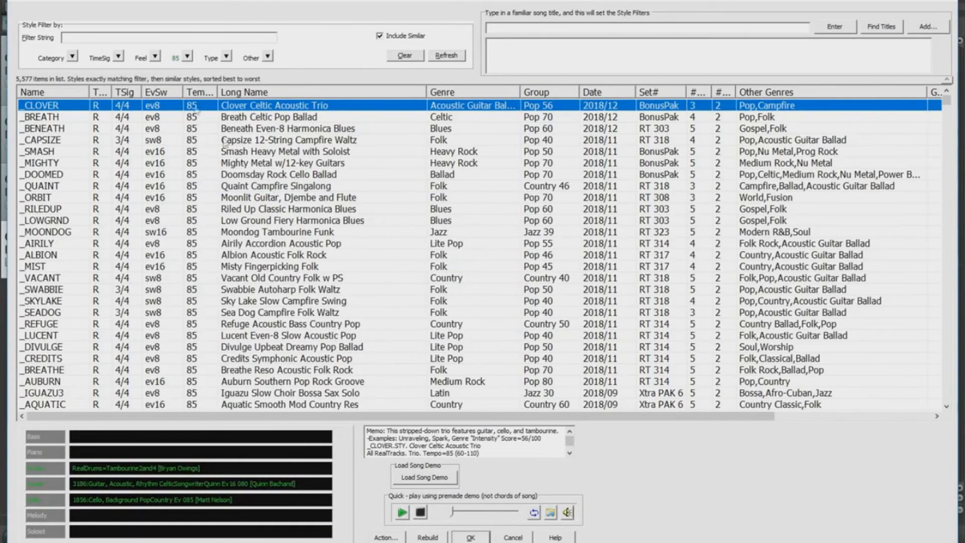
click(155, 56)
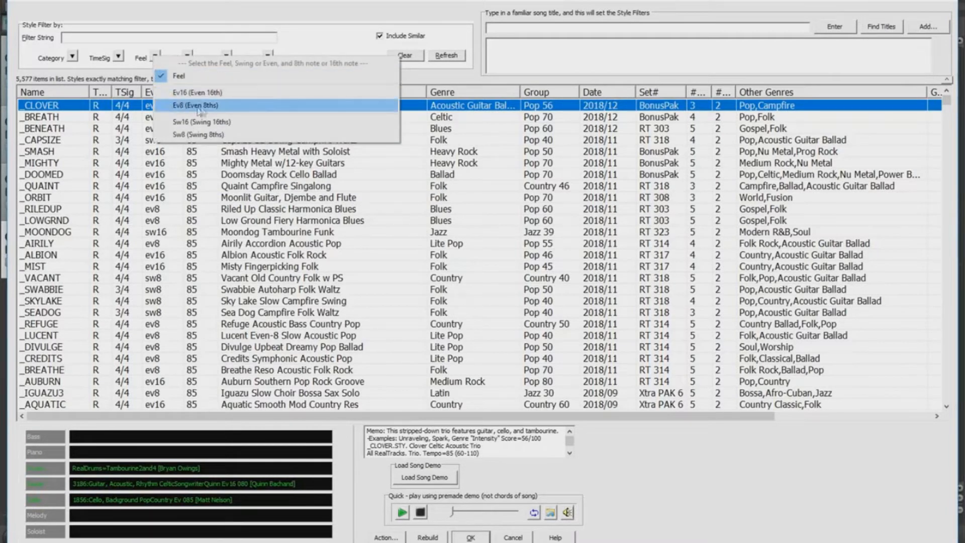
click(218, 107)
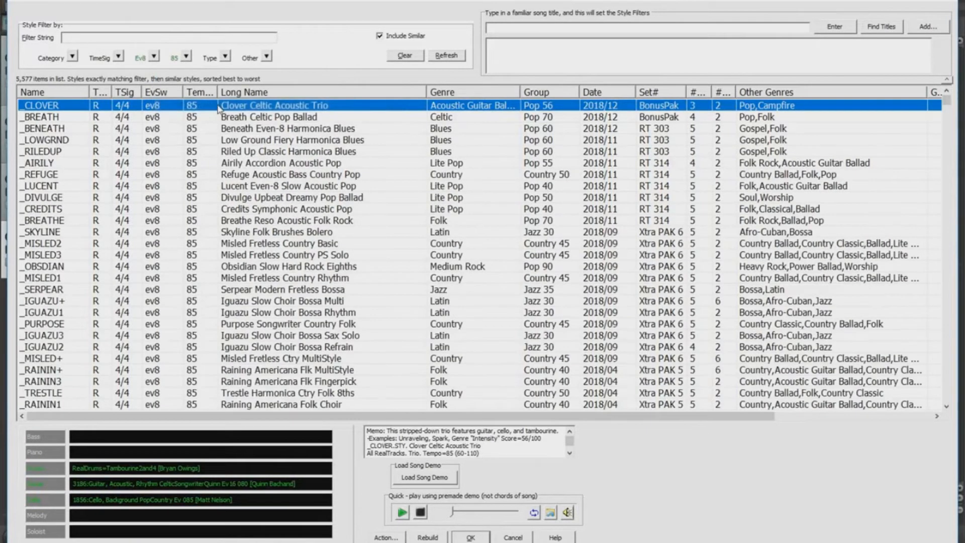
click(144, 37)
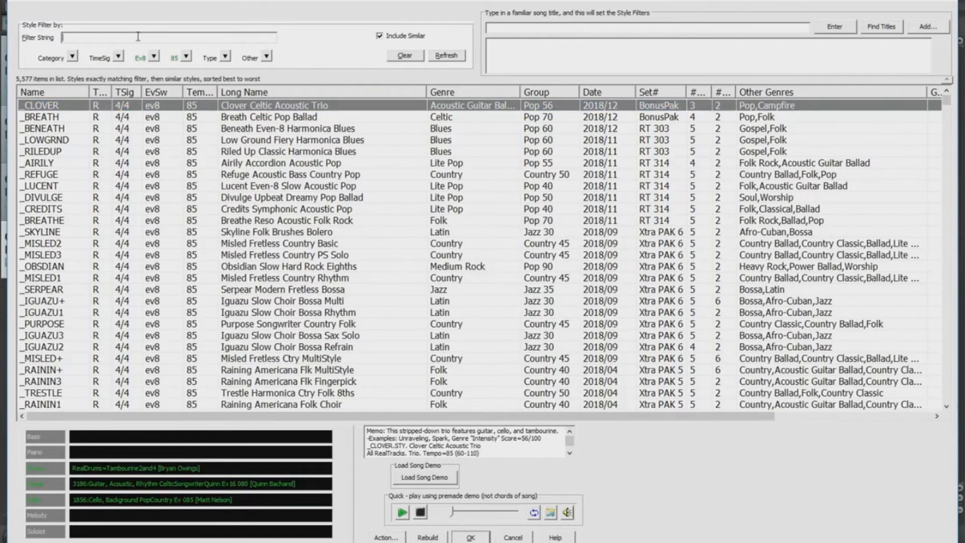
text(americana)
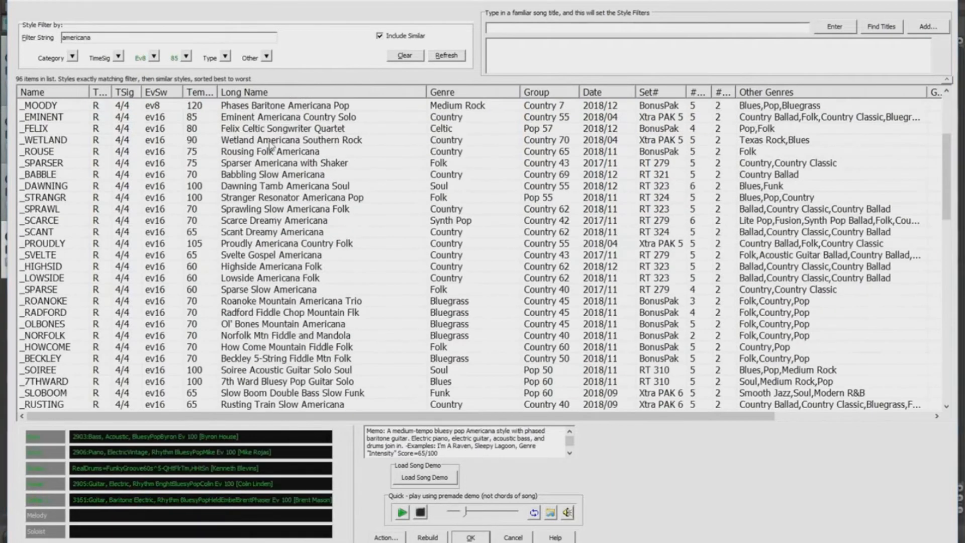
Step: Audition the WETLAND, STRANGR and Highside styles, then load _OLBONES.STY Ol' Bones Mountain Americana
click(270, 143)
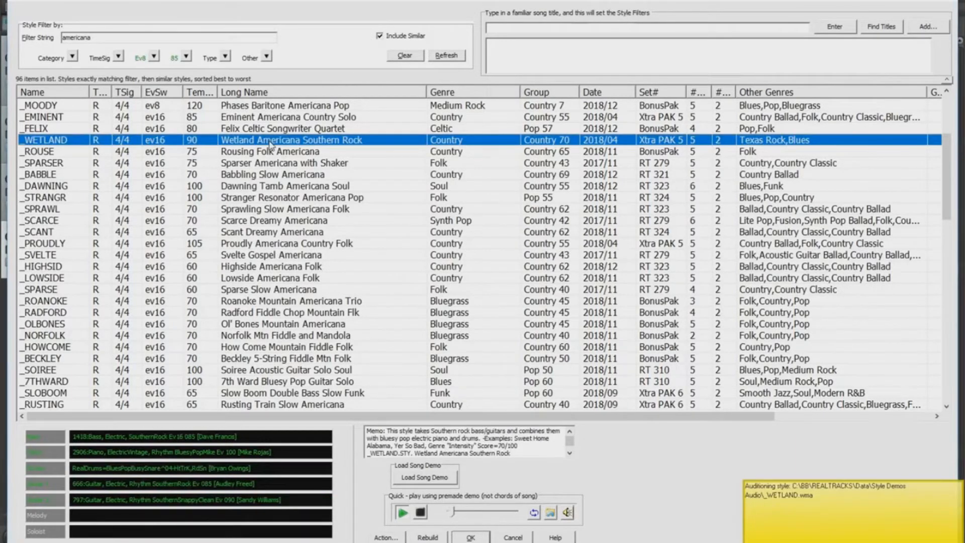
click(261, 200)
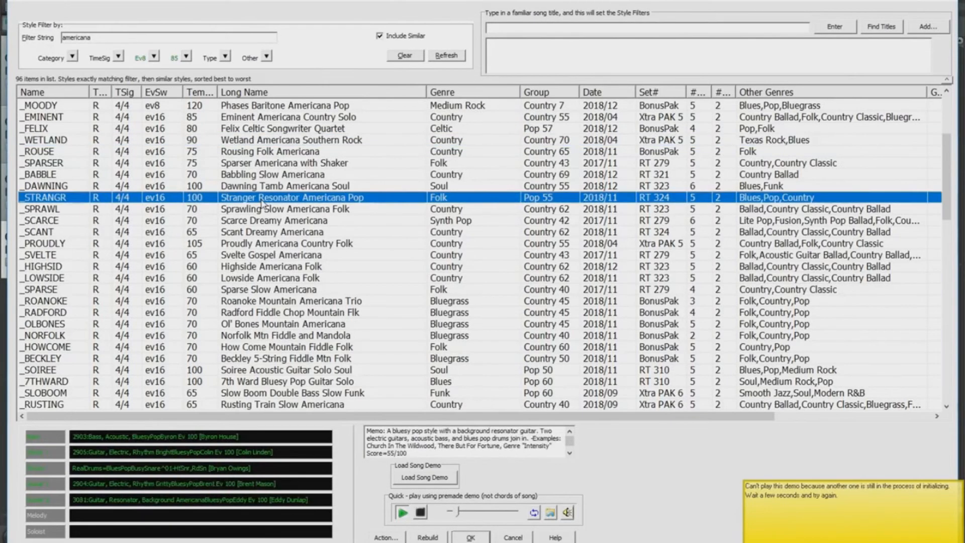
double_click(262, 201)
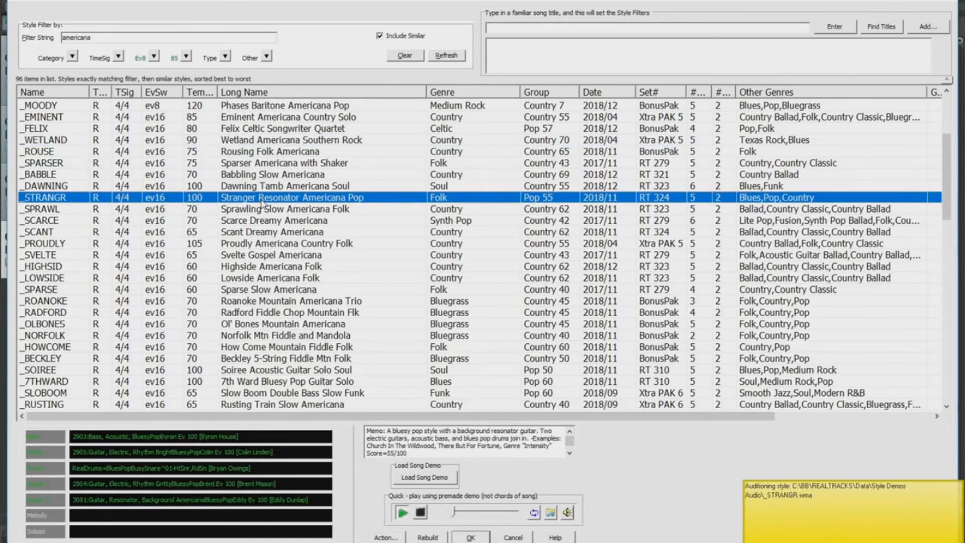
click(264, 268)
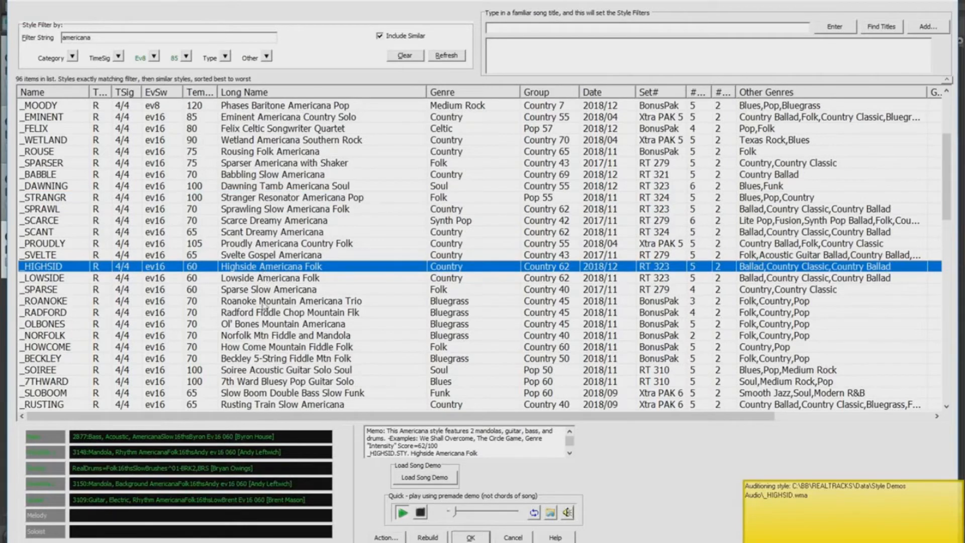
click(274, 328)
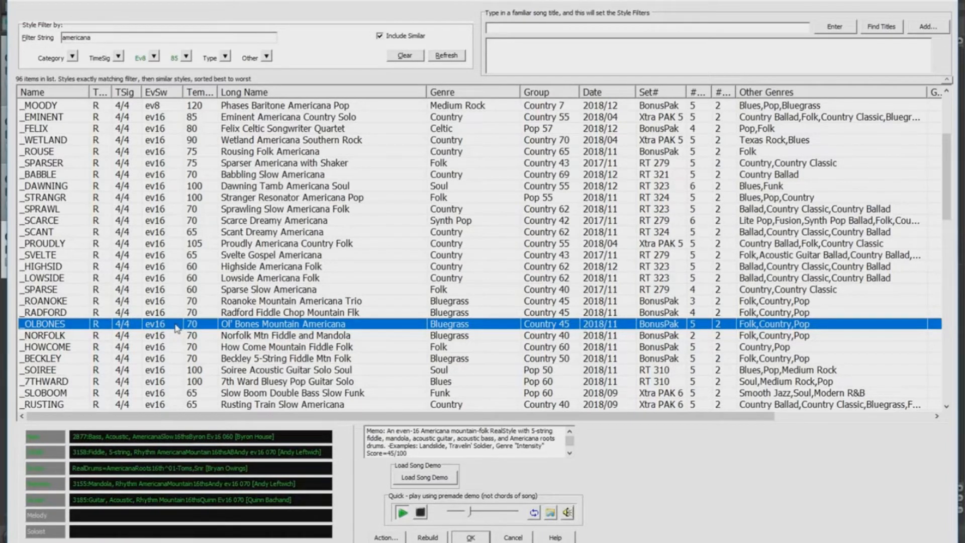
click(470, 537)
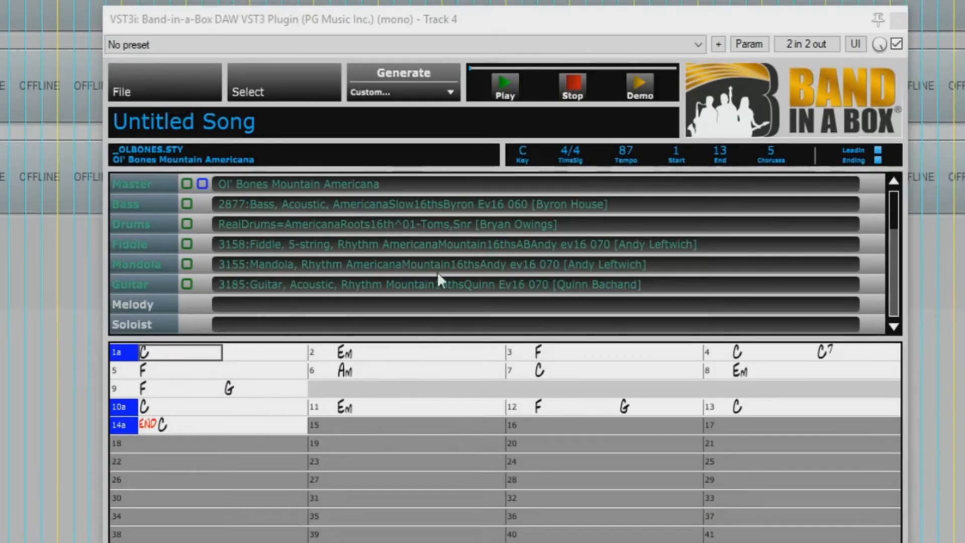
Step: Generate the Ol' Bones band, drop it into REAPER as separate tracks, and mute the original Guitar
click(400, 74)
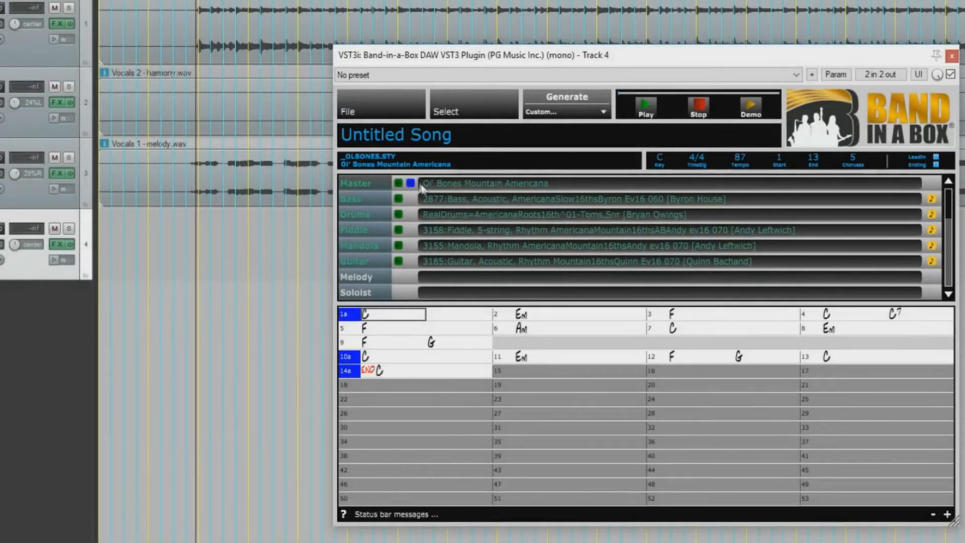
drag(410, 183, 99, 322)
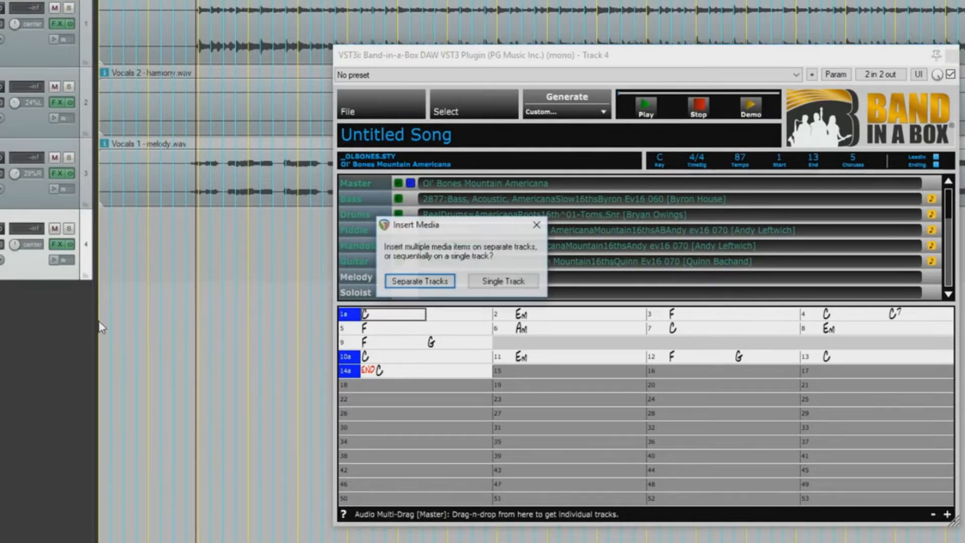
click(397, 280)
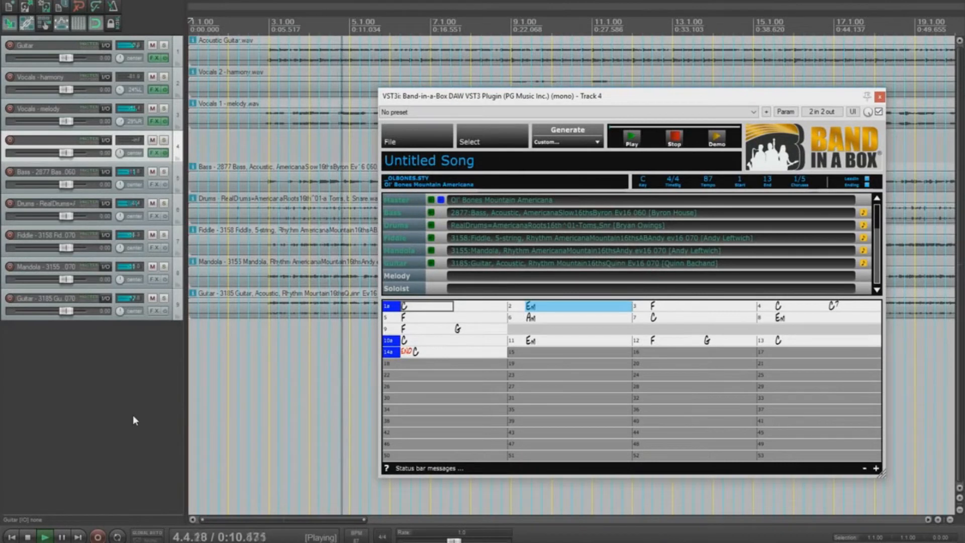
click(152, 46)
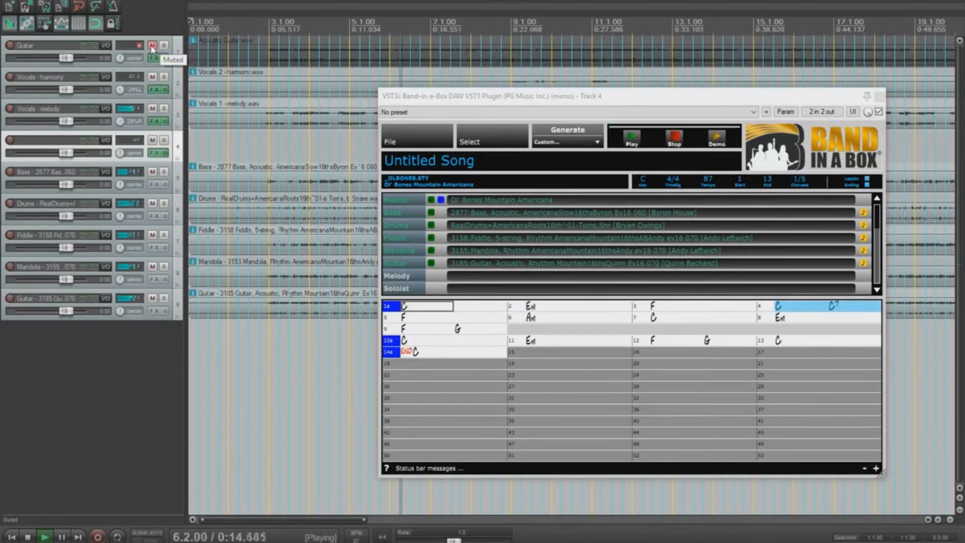
Step: Close the plugin and solo Mandola, Fiddle, Drums and Bass to hear the new parts
click(879, 97)
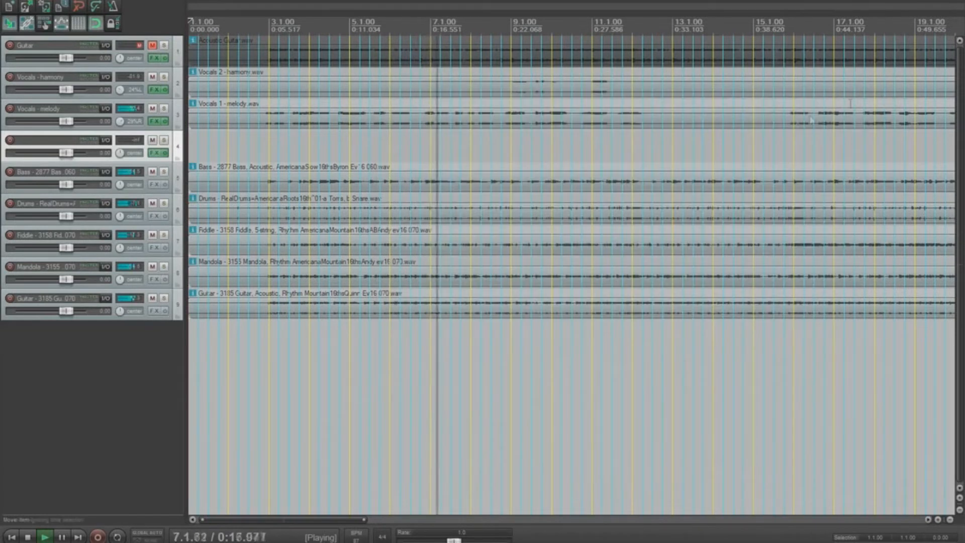
click(164, 266)
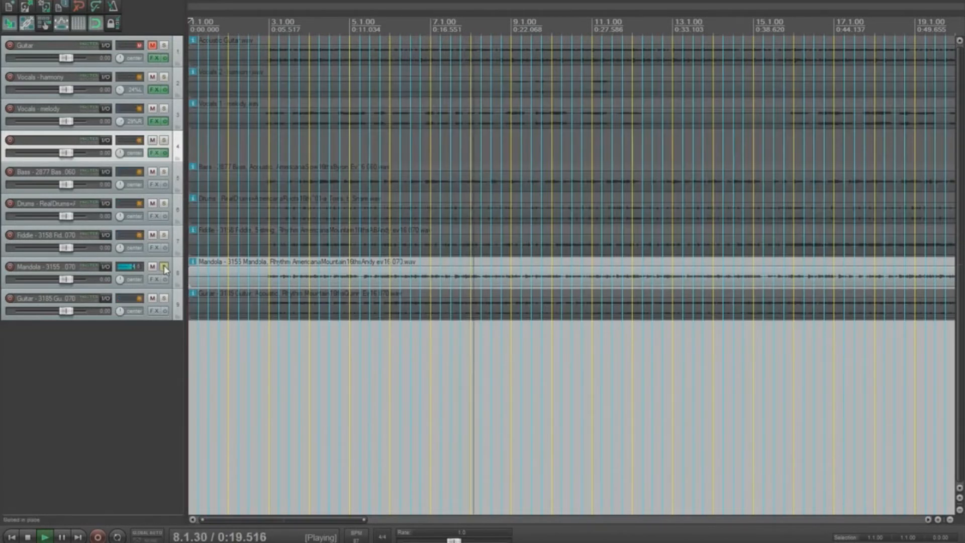
click(164, 235)
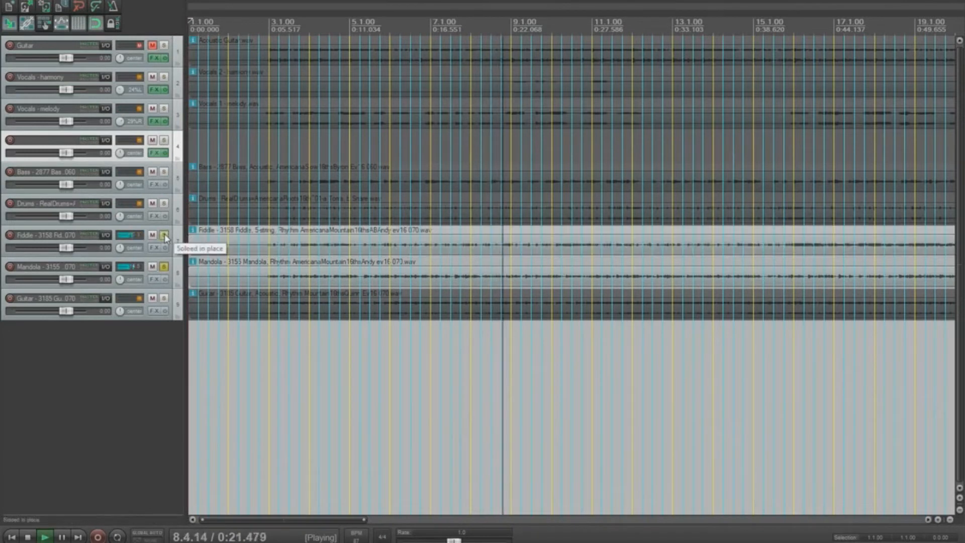
click(164, 203)
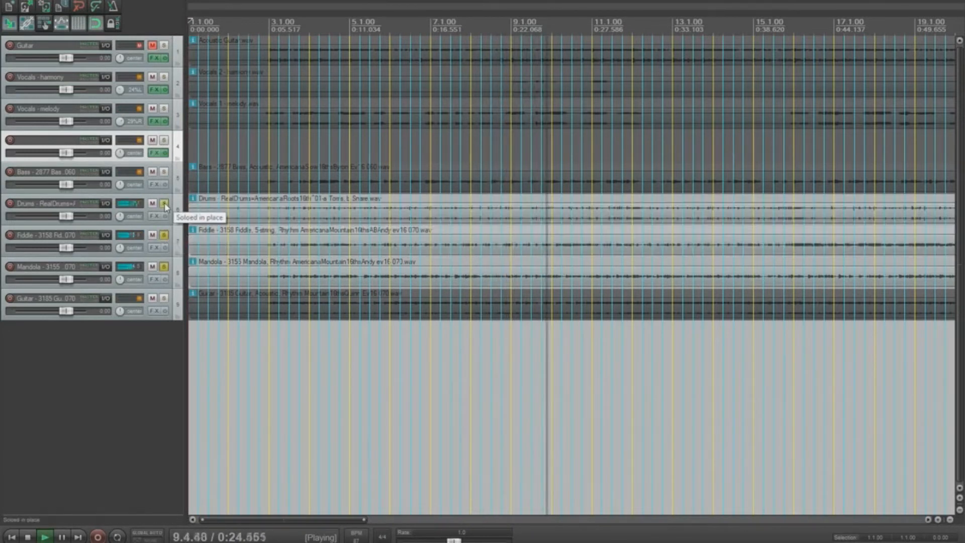
click(164, 172)
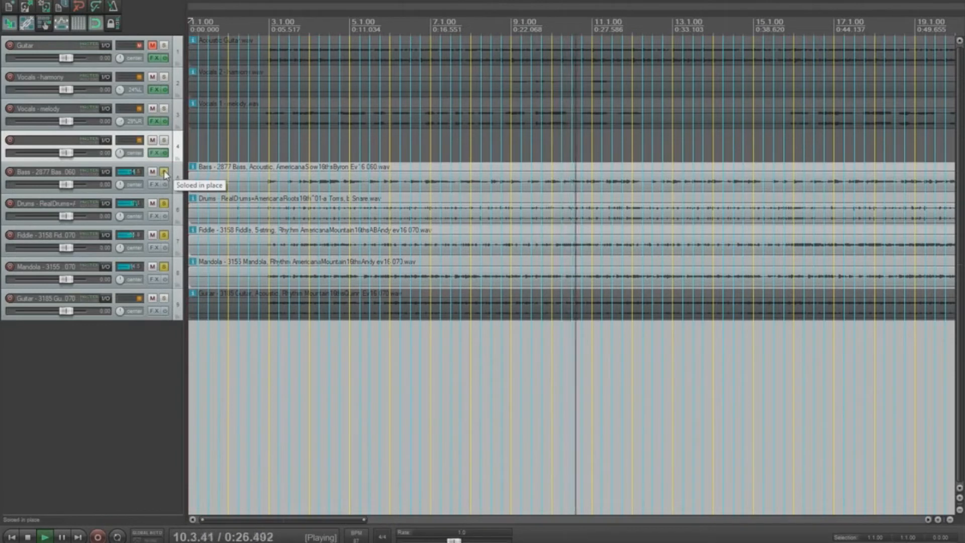
Step: Unsolo the four band tracks, stop playback, and open Track 4's FX chain
click(164, 171)
click(164, 204)
click(164, 234)
click(164, 266)
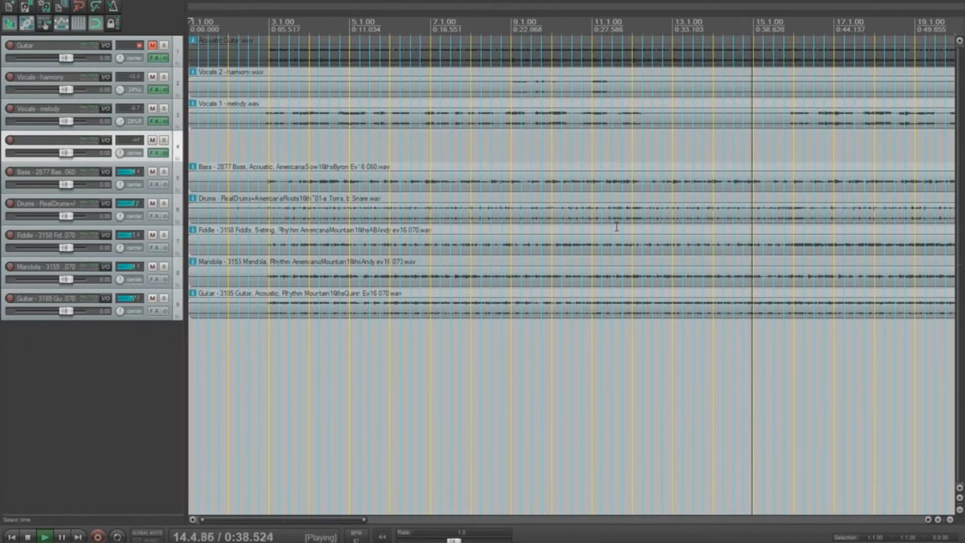
key(space)
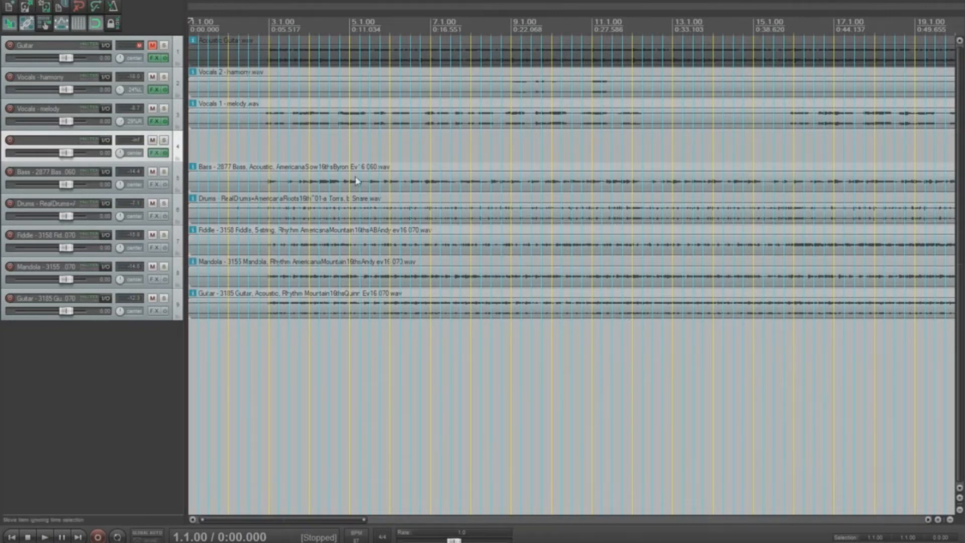
click(153, 154)
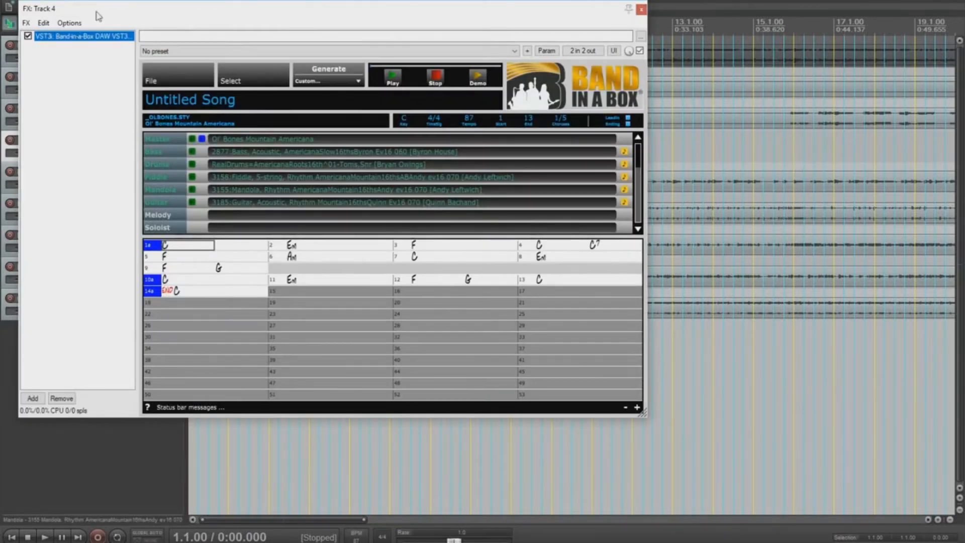
Step: Float the Band-in-a-Box plugin, close the FX window, and select bars 10–13 of the chord sheet
double_click(91, 40)
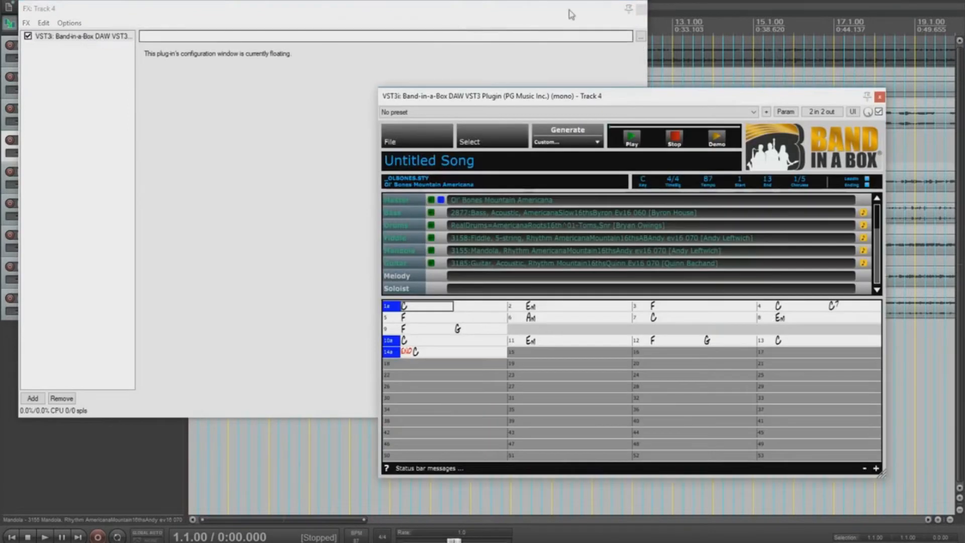
click(641, 9)
click(429, 342)
drag(429, 345, 846, 343)
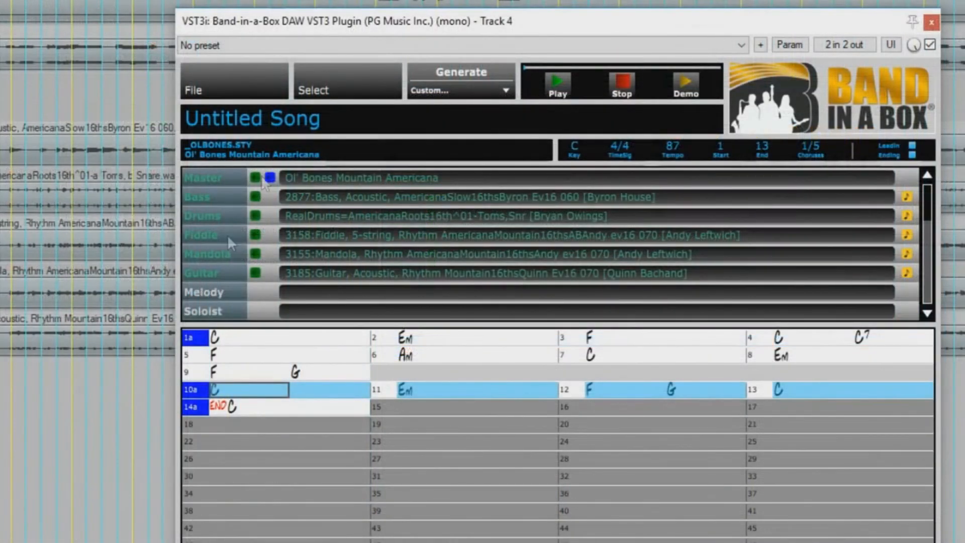
Step: Open the MultiRiff RealTracks picker and filter it to one artist's soloist tracks matching 'acou'
click(324, 96)
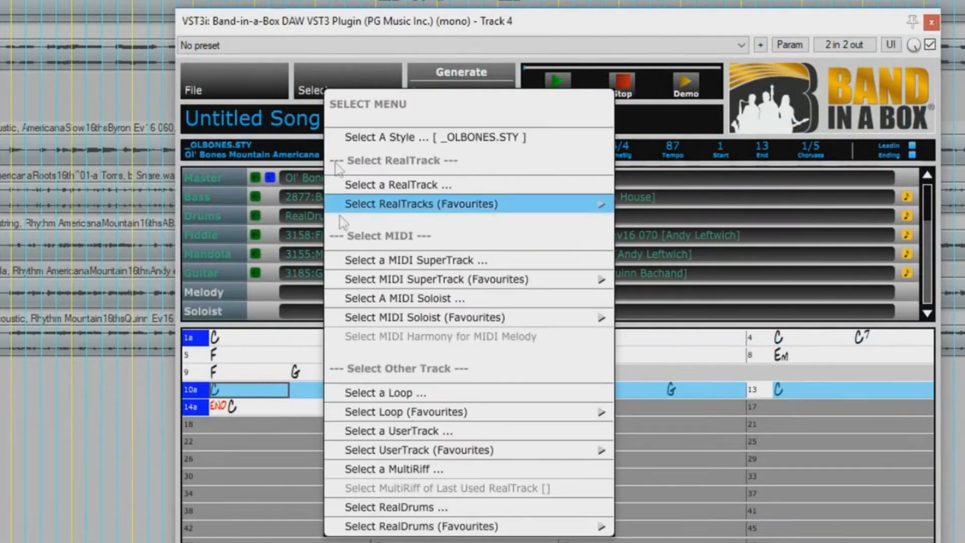
click(457, 472)
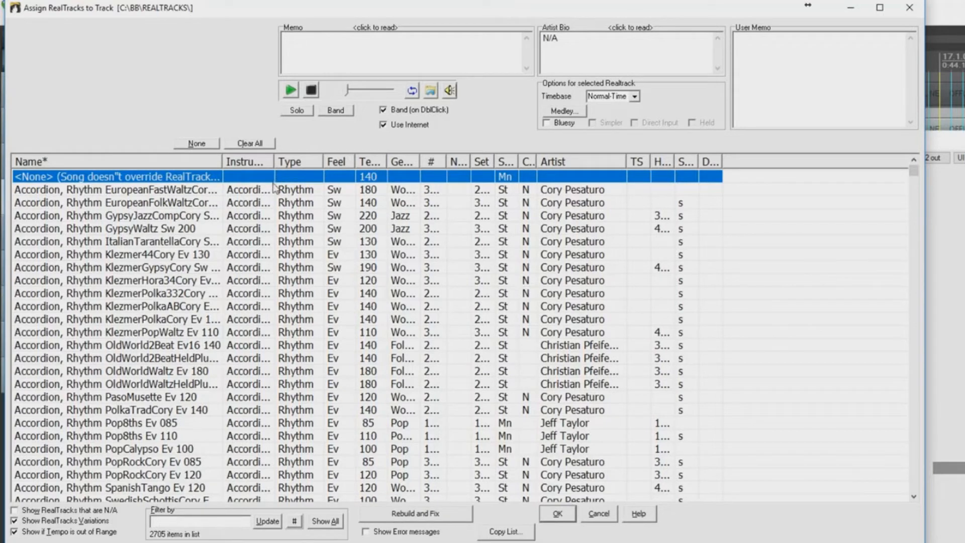
click(295, 521)
mouse_move(328, 483)
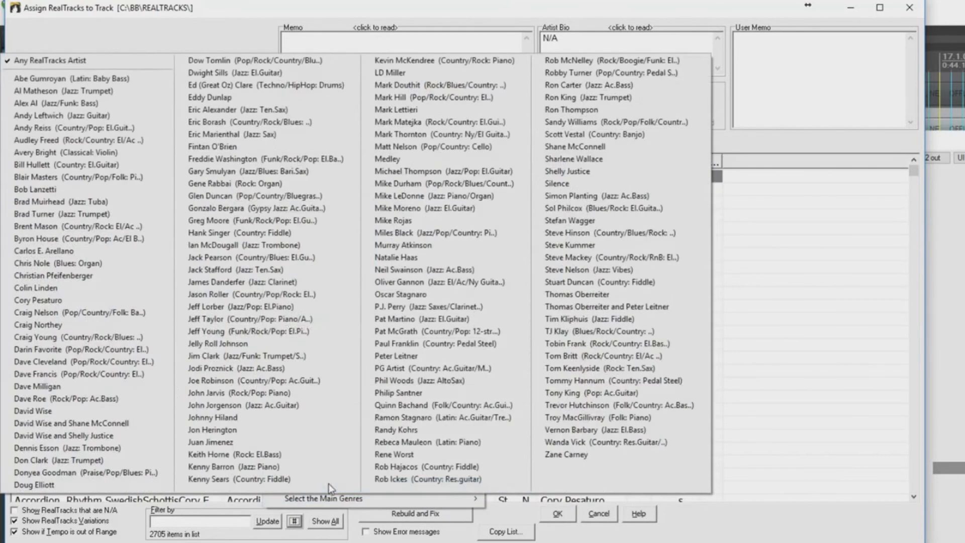
click(114, 227)
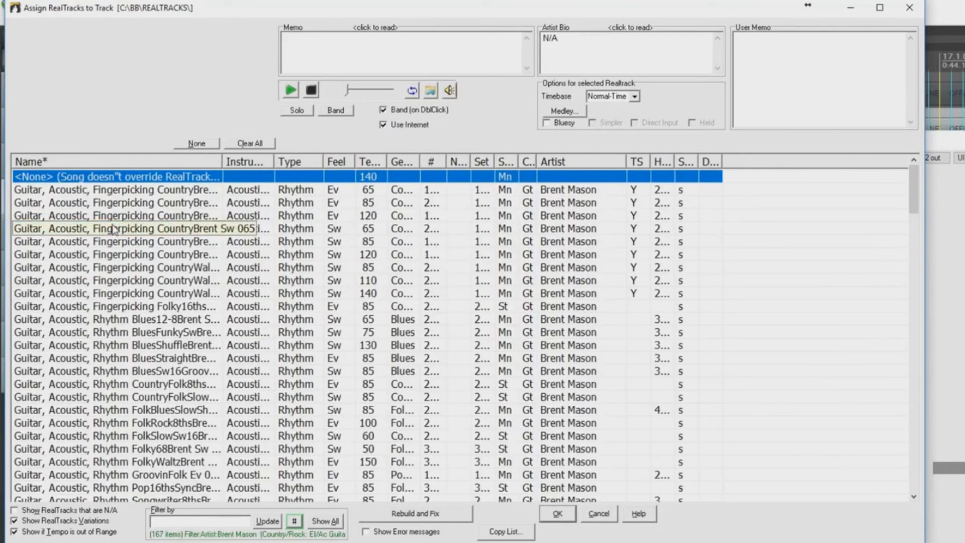
click(295, 521)
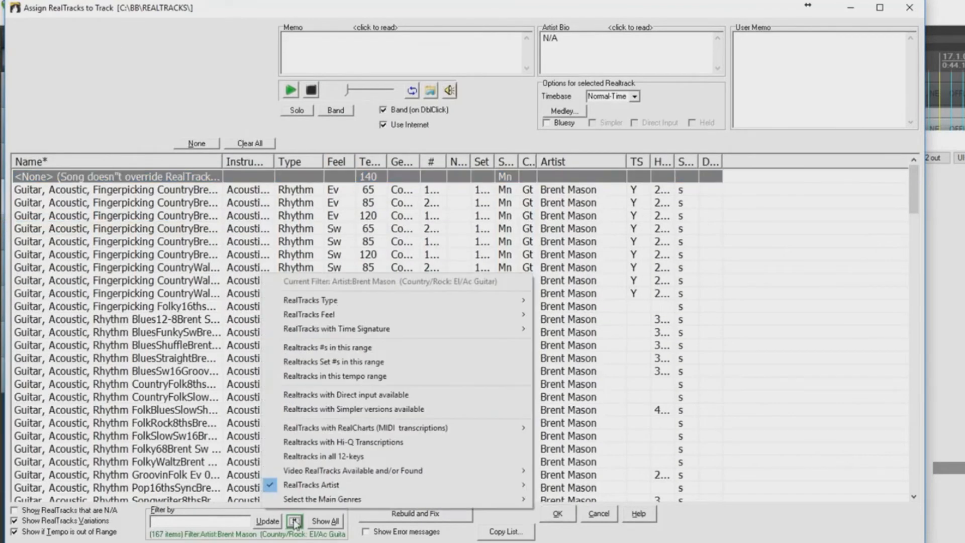
mouse_move(484, 307)
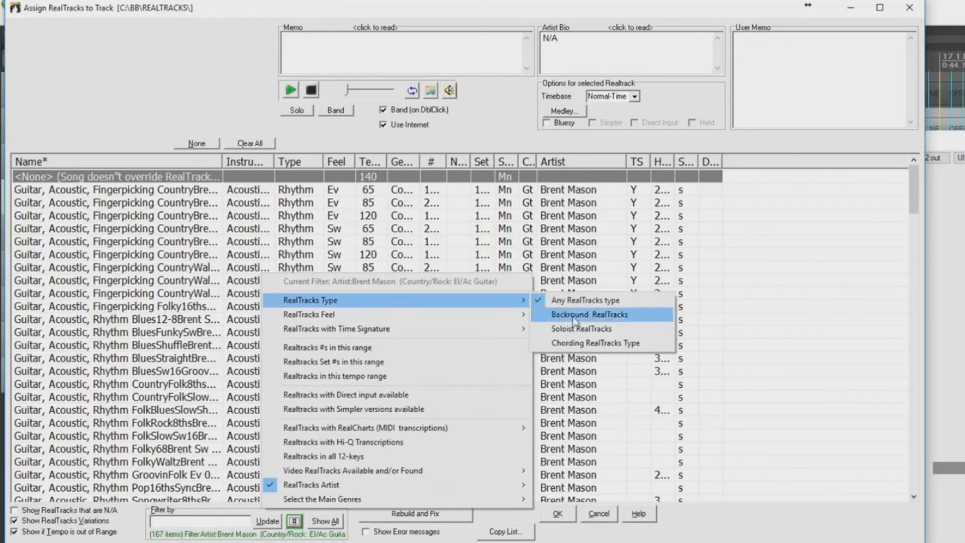
click(607, 332)
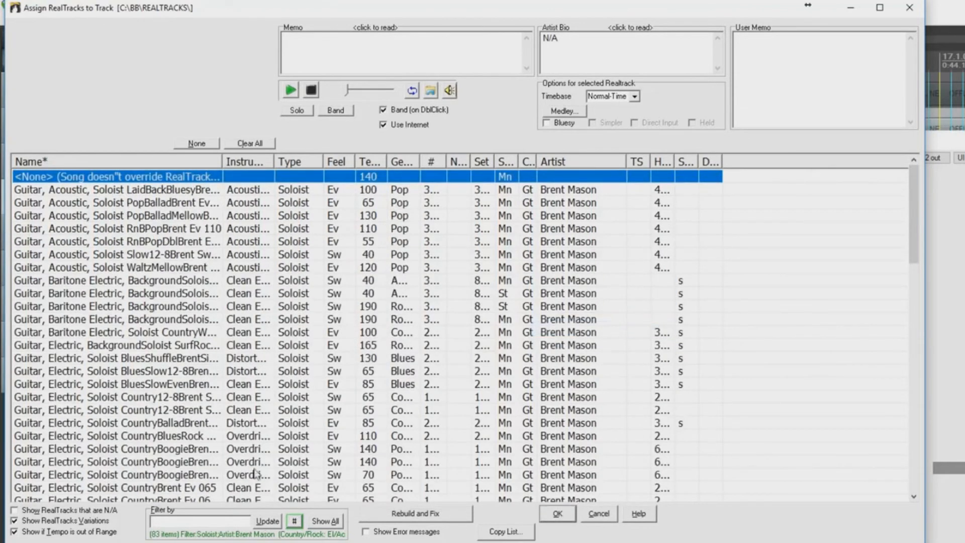
click(205, 522)
text(acoustic)
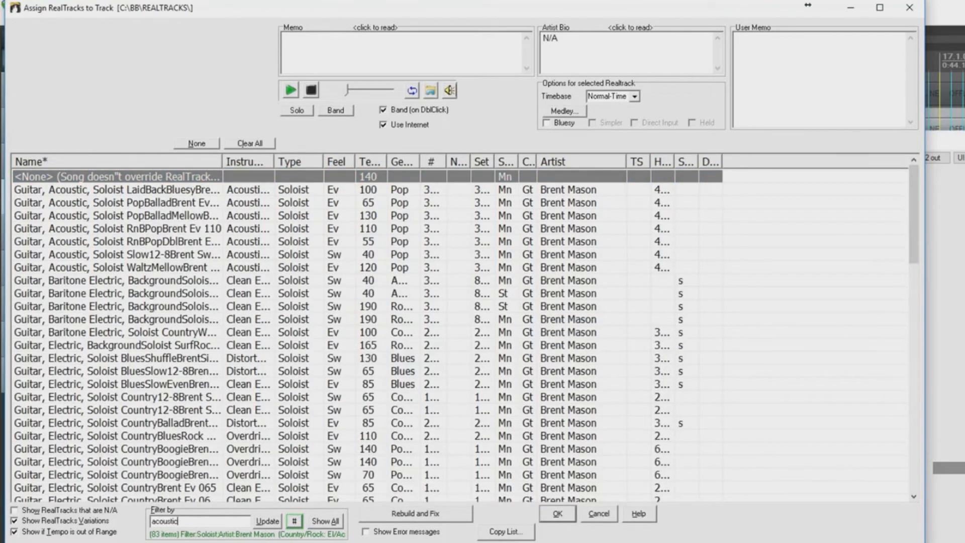
key(Return)
Step: Choose the acoustic PopBallad Ev 065 soloist, audition it without the band, and assign it
drag(355, 161, 344, 159)
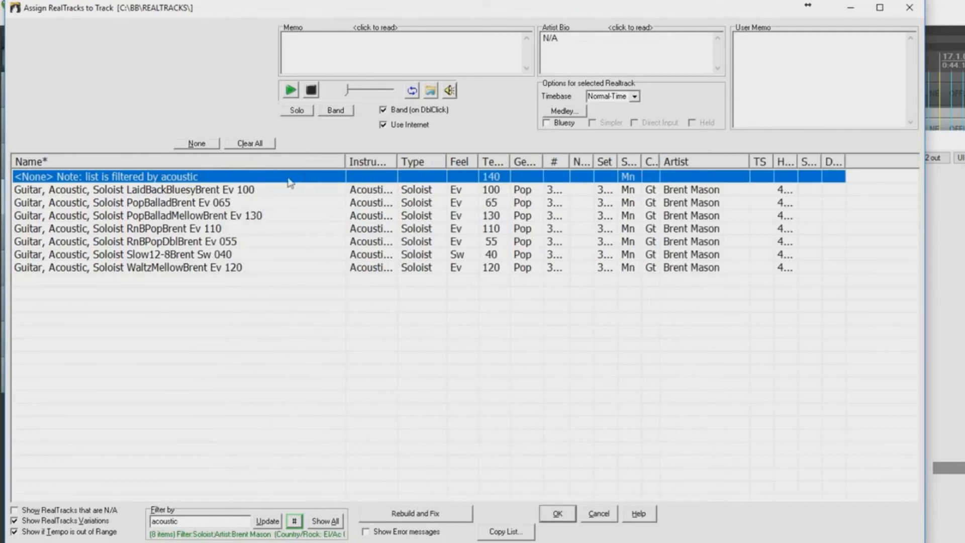
click(178, 202)
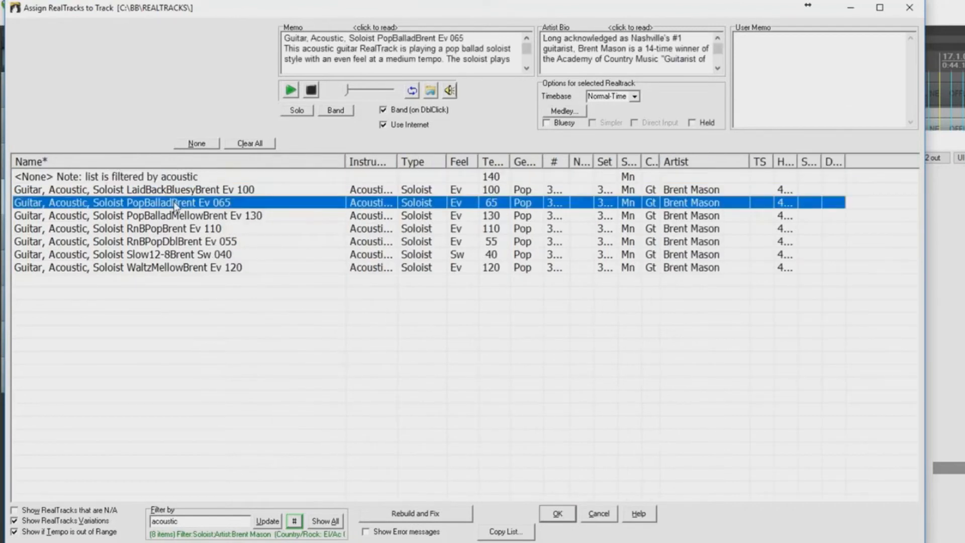
double_click(224, 205)
click(297, 111)
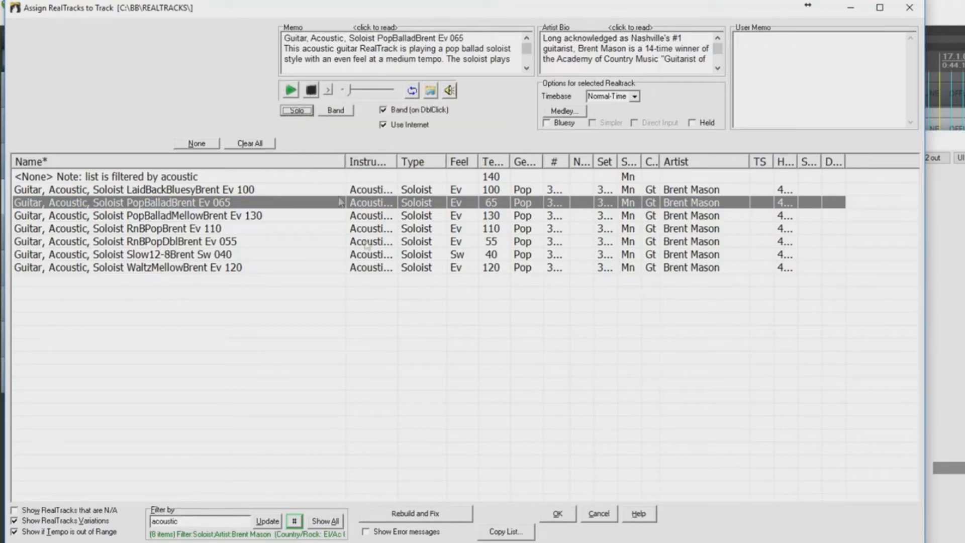
click(558, 514)
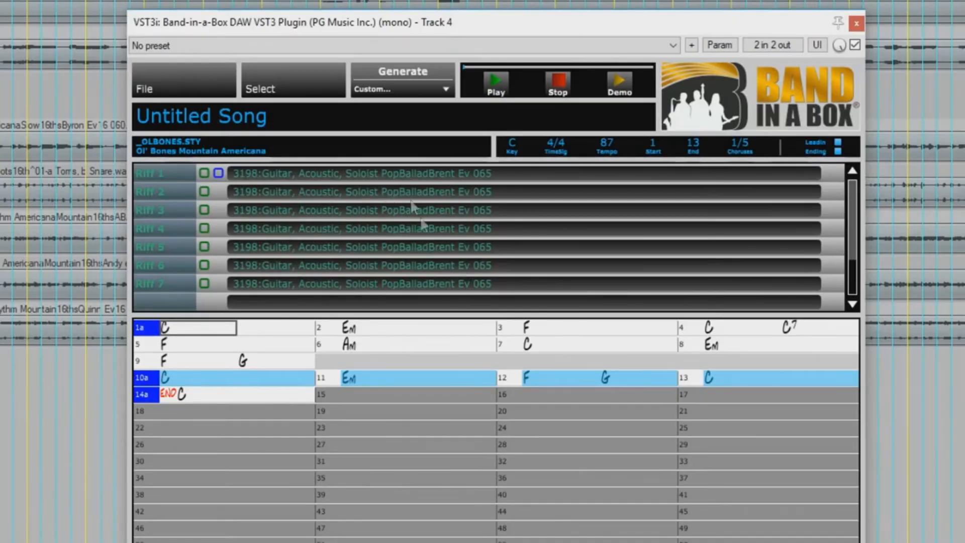
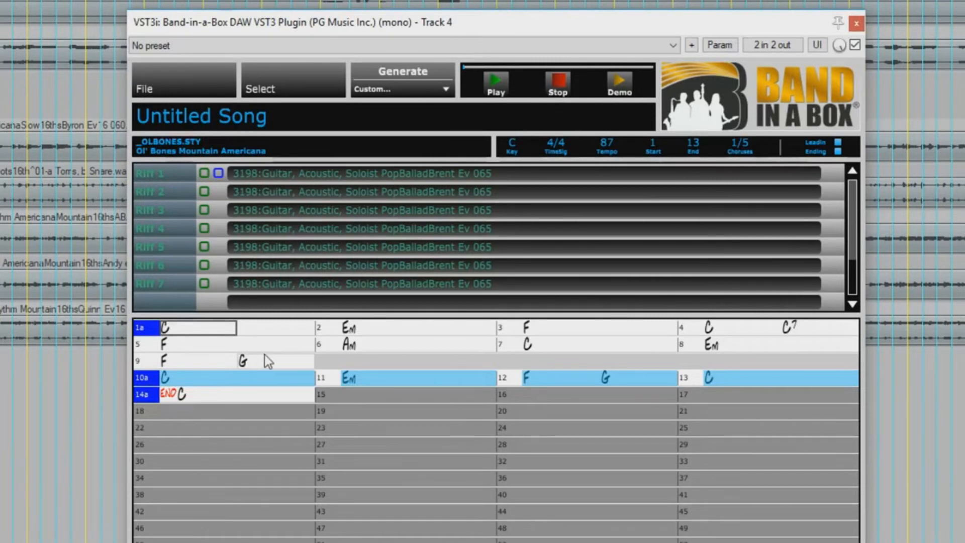
Step: Generate all seven 3198 Guitar, Acoustic, Soloist riffs with the Generate menu's all-riffs option
click(394, 91)
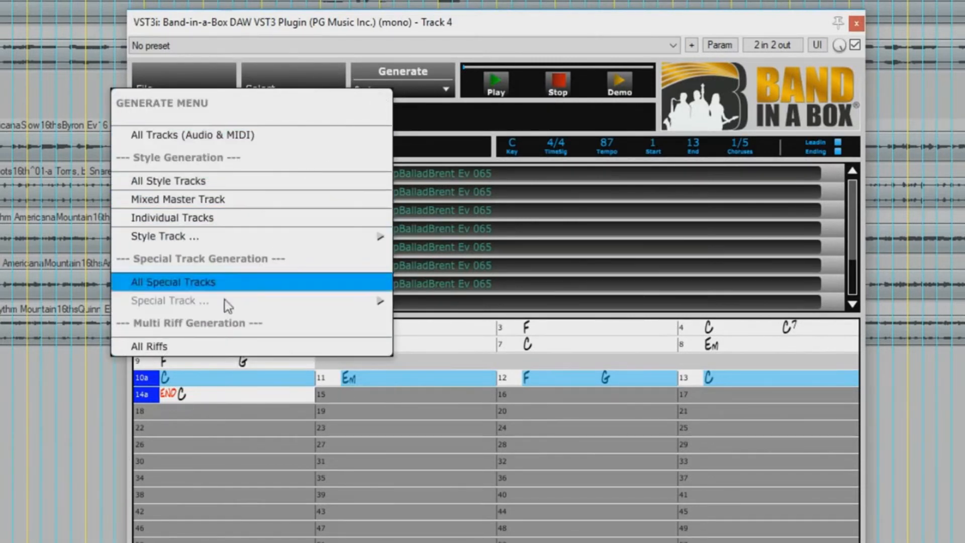
click(220, 344)
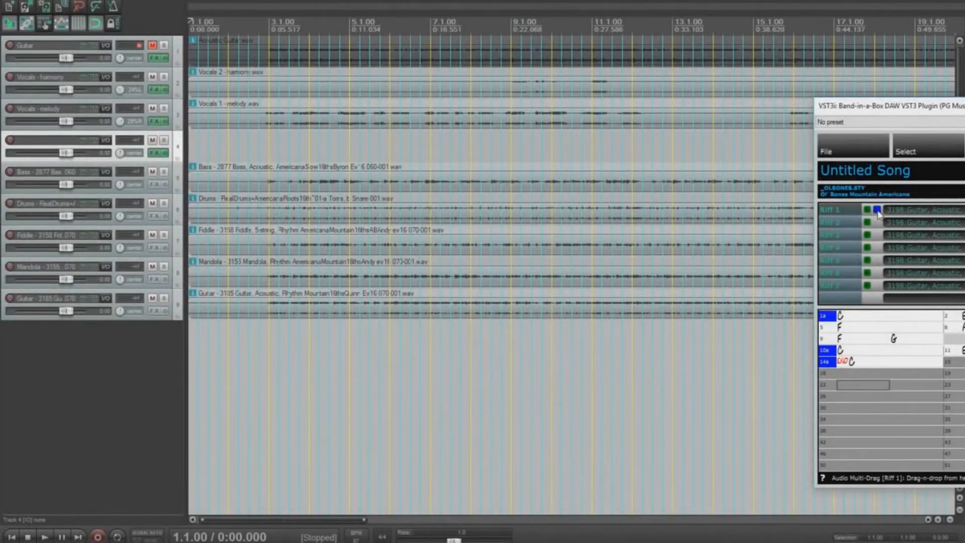
Step: Import the seven generated riffs into REAPER as separate new tracks 10–16
drag(878, 213, 596, 345)
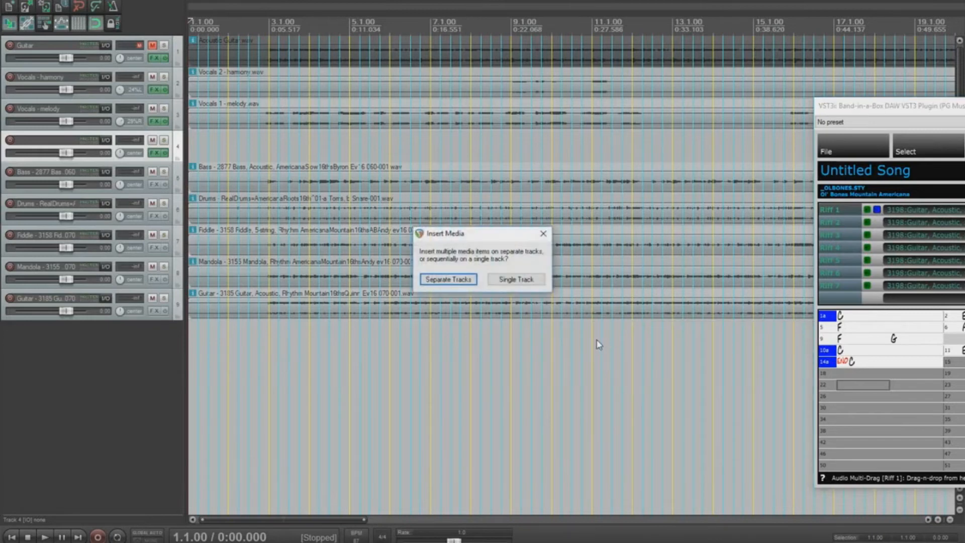
click(461, 280)
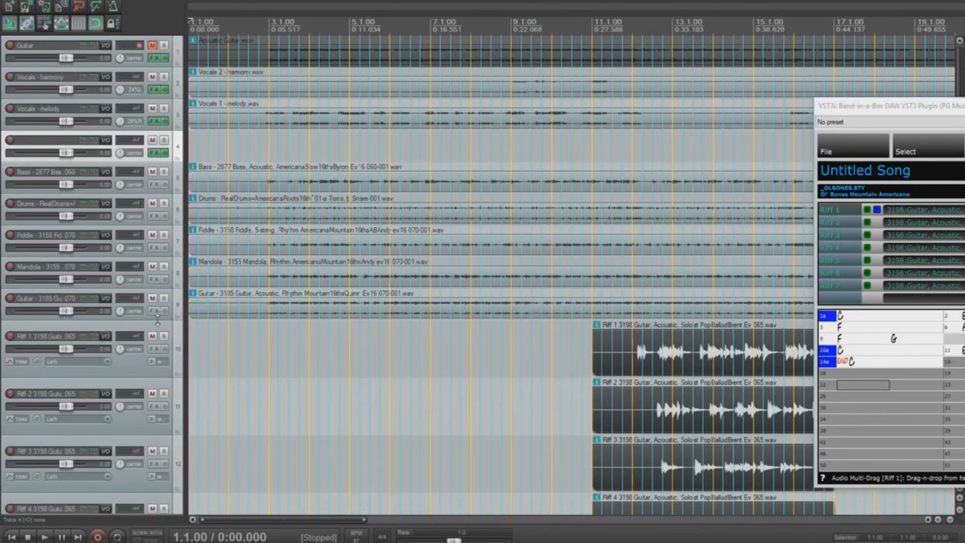
scroll(158, 320, down, 3)
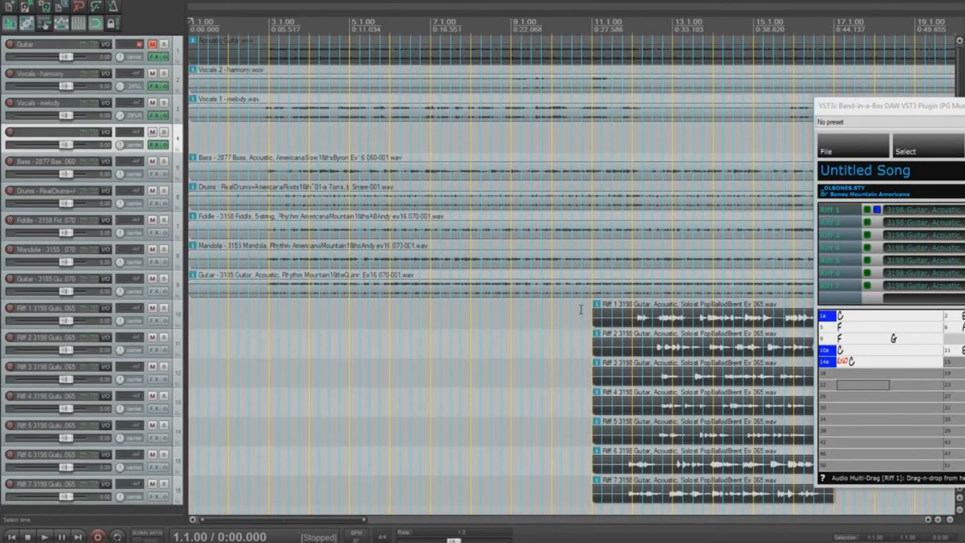
Step: Close the plugin window and mute Riffs 2–7, leaving only Riff 1 audible
drag(854, 105, 329, 79)
click(790, 80)
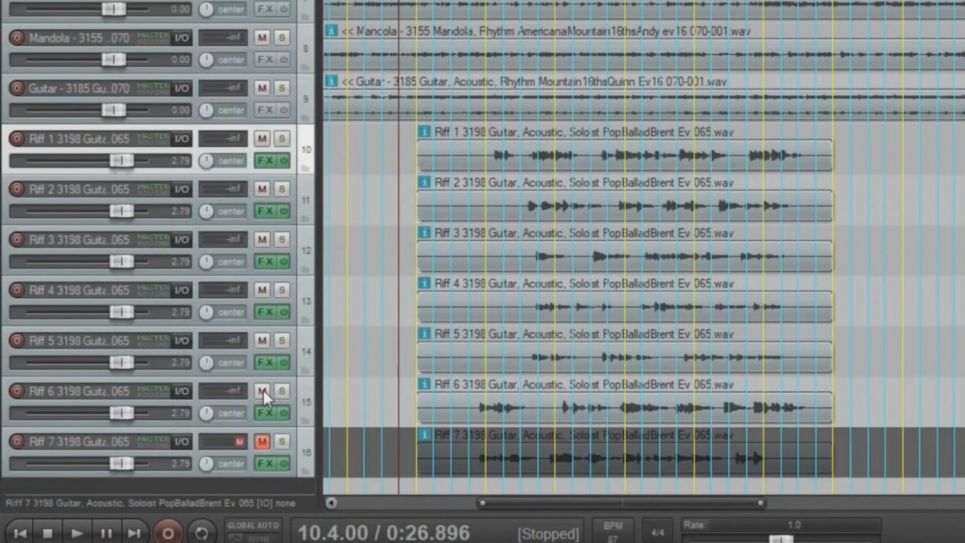
drag(264, 390, 268, 243)
drag(261, 188, 263, 191)
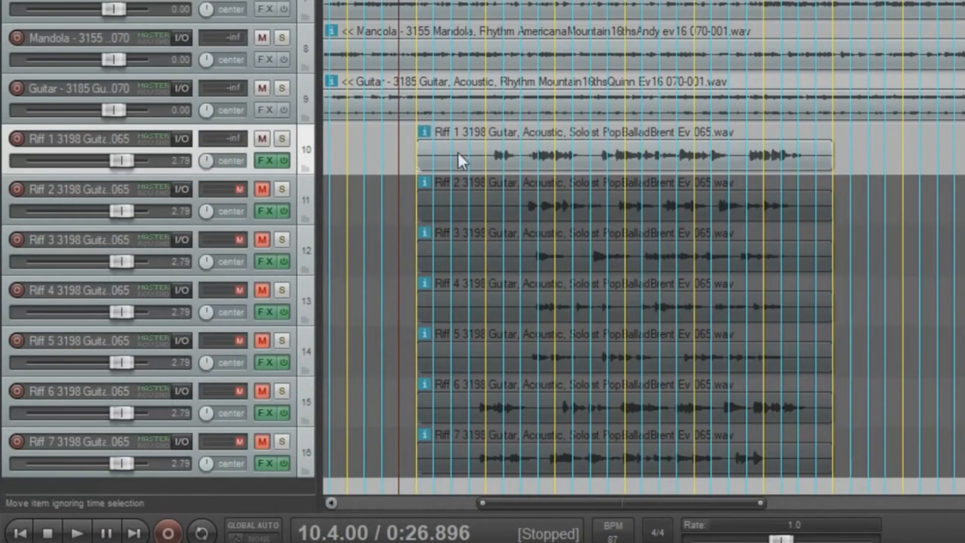
Step: Play back Riff 1 from the start of its item
click(453, 153)
key(space)
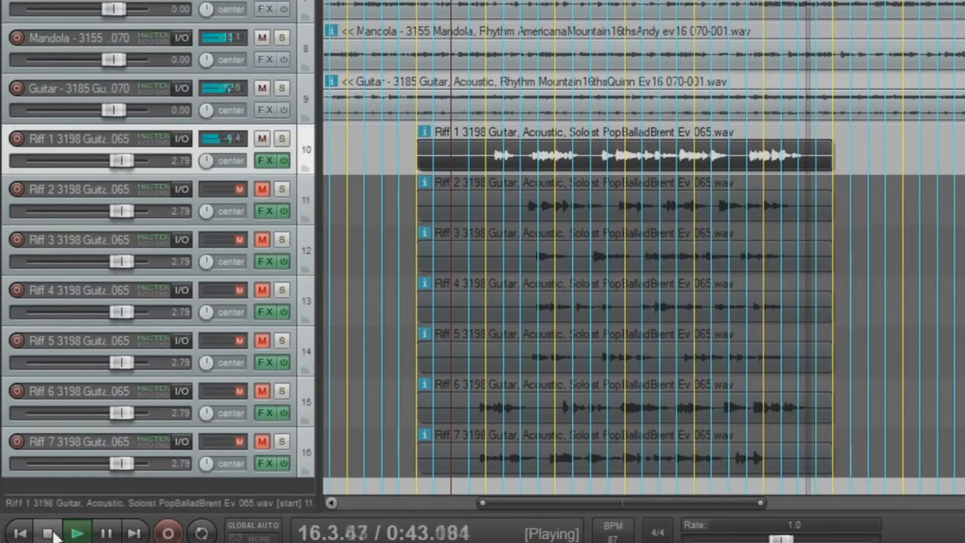
key(space)
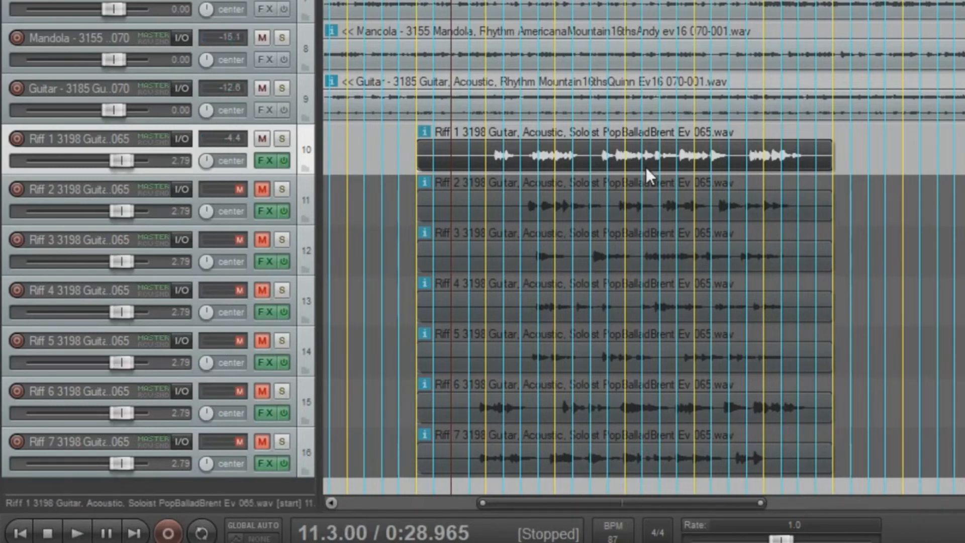
Step: Mute Riff 1 and audition Riff 2 on its own
click(262, 137)
click(262, 189)
key(space)
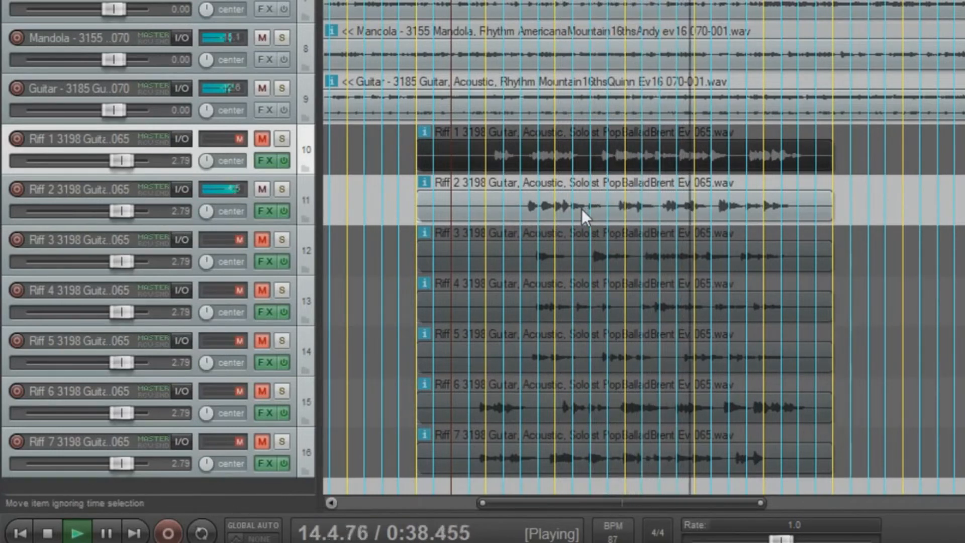
key(space)
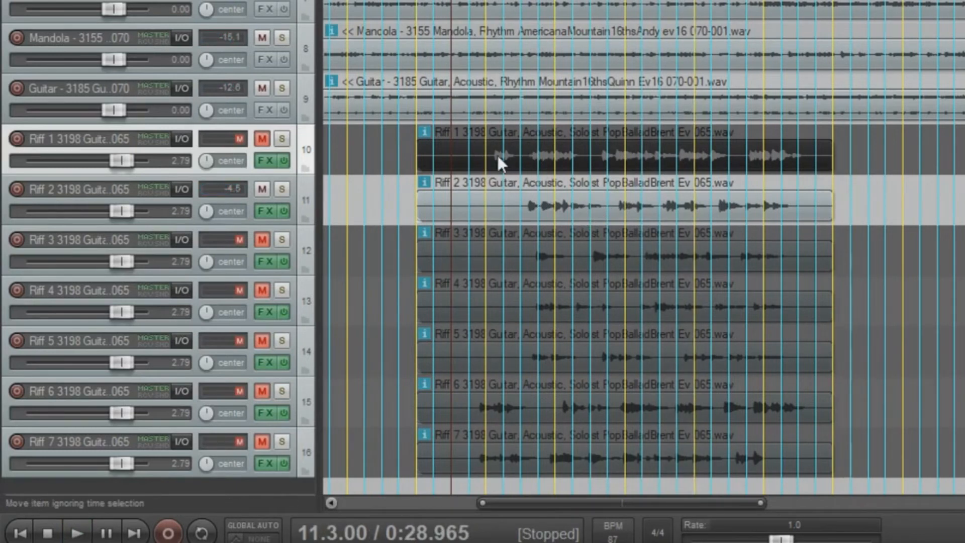
Step: Audition Riff 3 alone, then unmute Riff 1 and set the edit point at 15.3.34
click(262, 189)
click(262, 239)
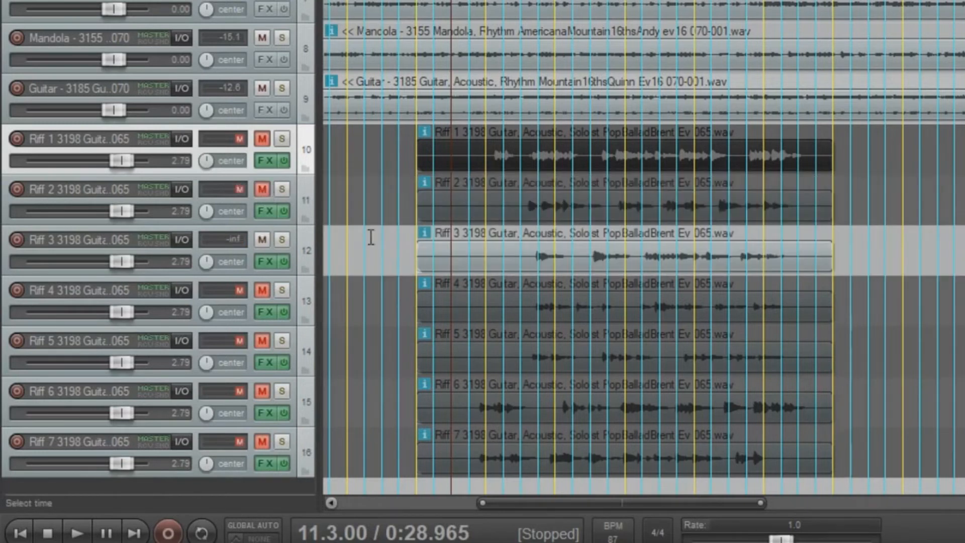
key(space)
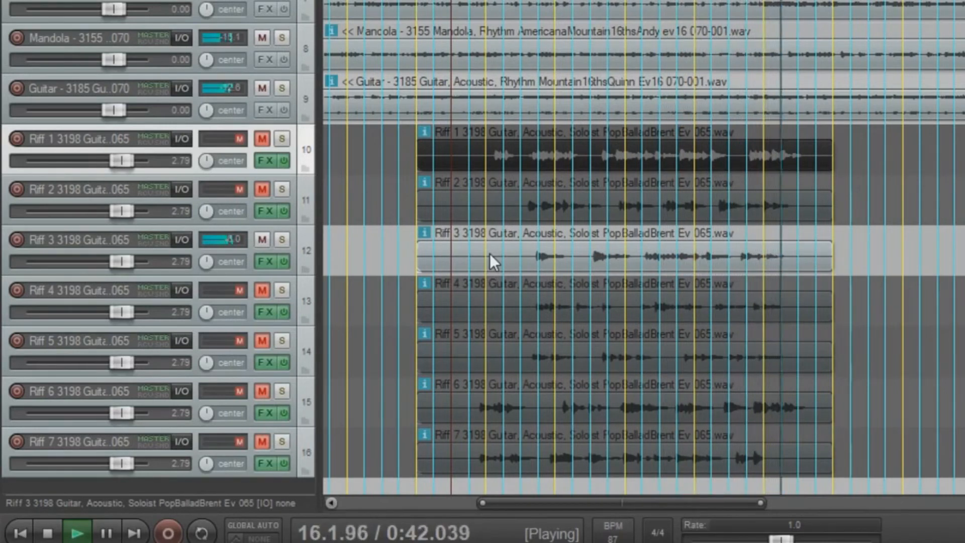
key(space)
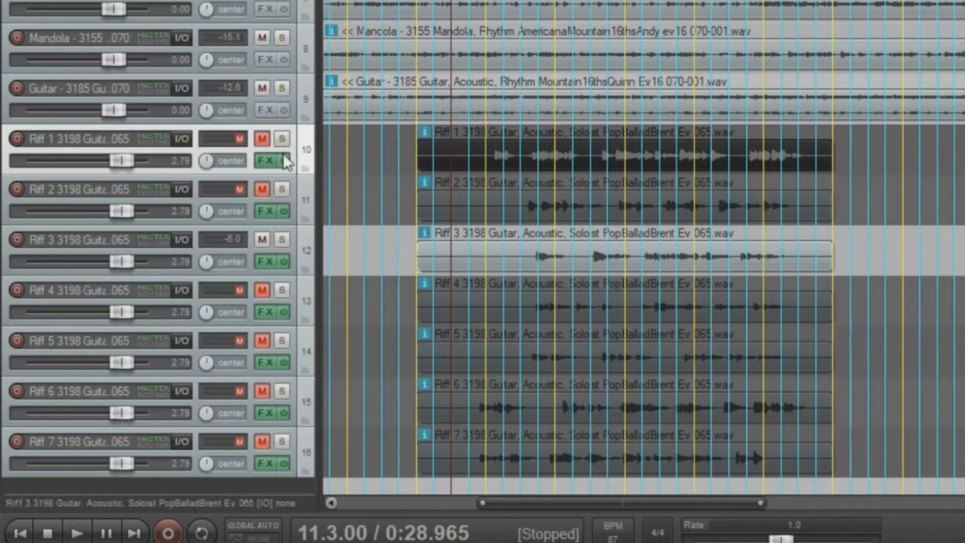
click(262, 138)
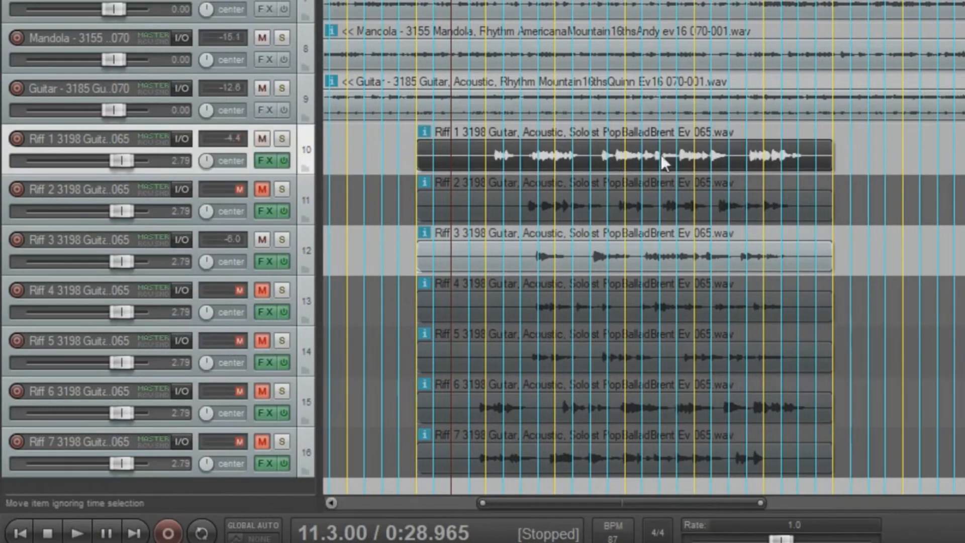
click(734, 153)
Step: Split Riff 1 at 15.3.34, delete its tail, and move Riff 3's split ending onto Riff 1's track
key(s)
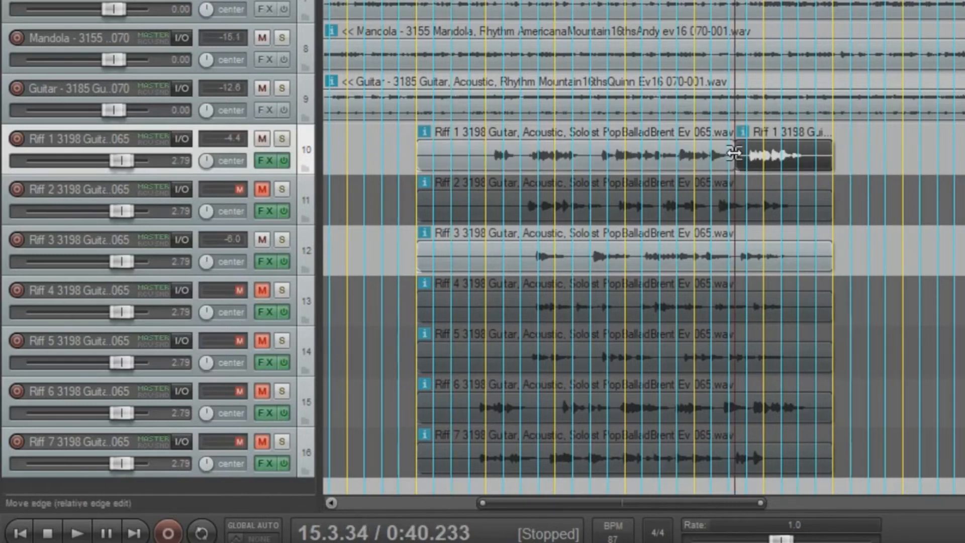
key(Delete)
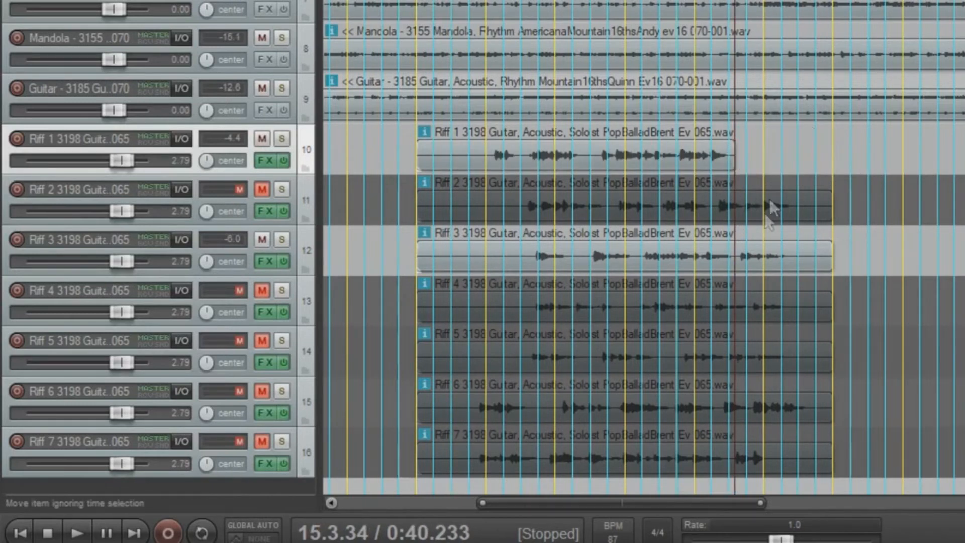
click(734, 255)
key(s)
drag(751, 255, 751, 160)
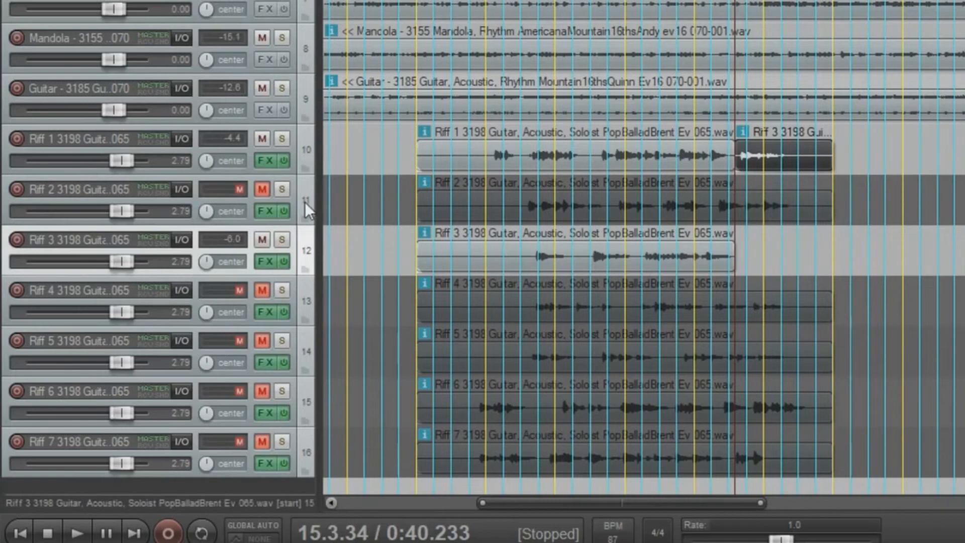
Step: Mute Riff 3 and play the combined riff from 12.1.34
click(261, 239)
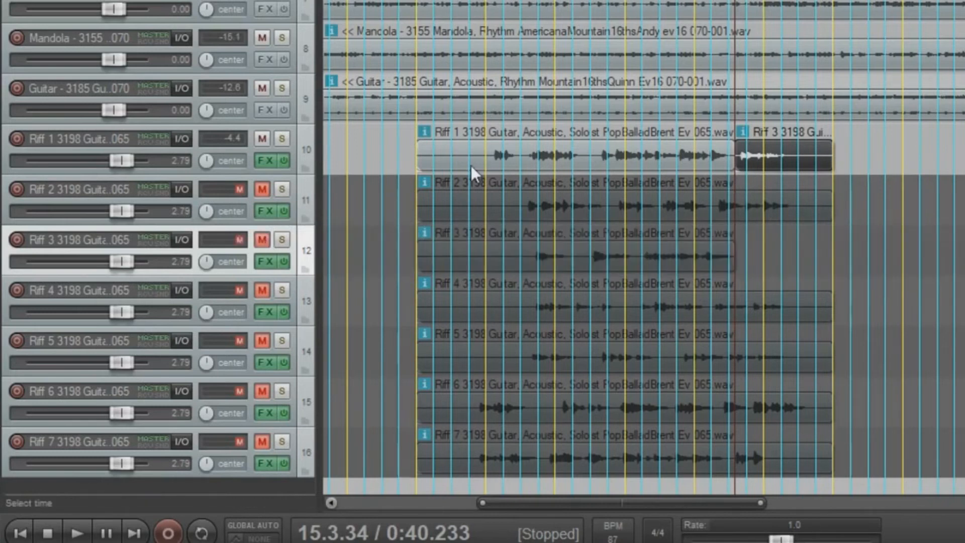
click(491, 146)
key(space)
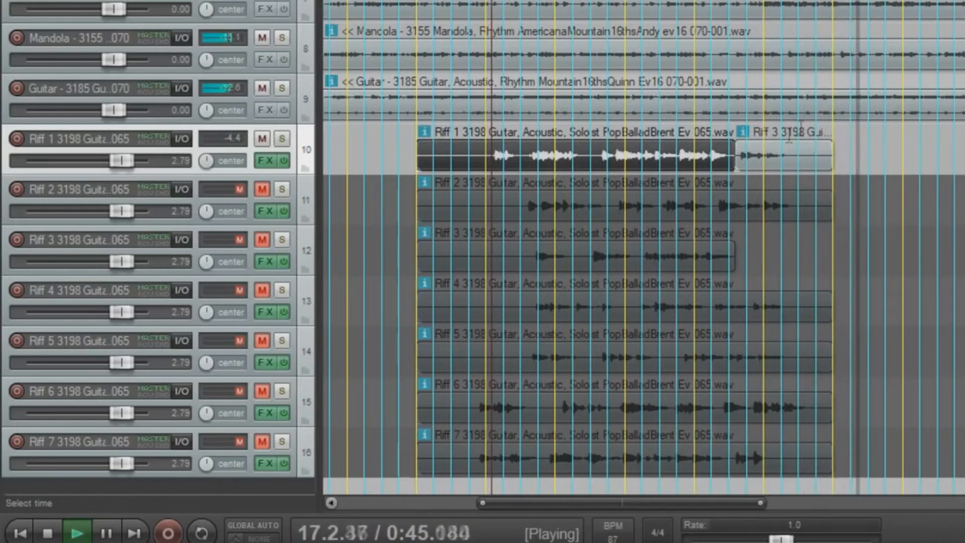
key(space)
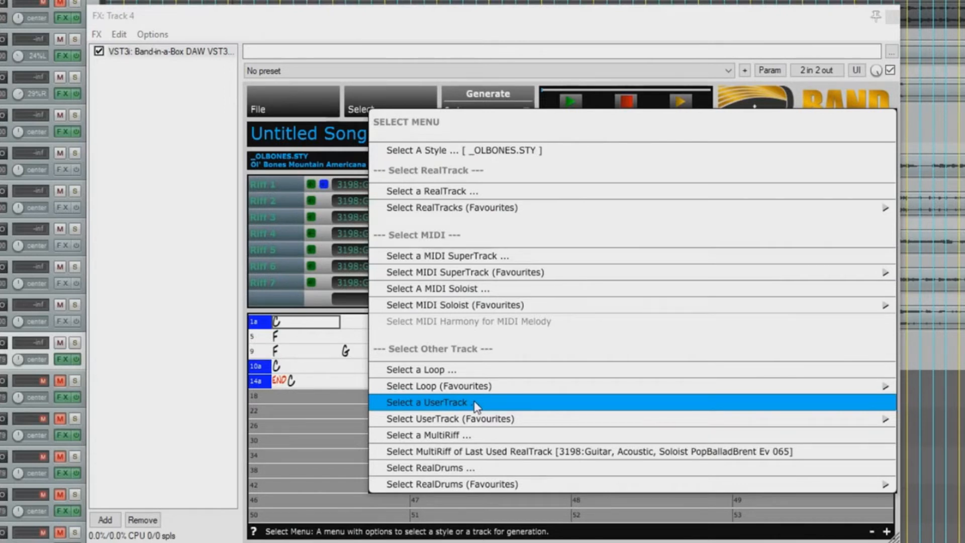
Step: Open the loop picker and filter it to 'hiphop ev'
click(451, 371)
click(348, 104)
text(hiphop)
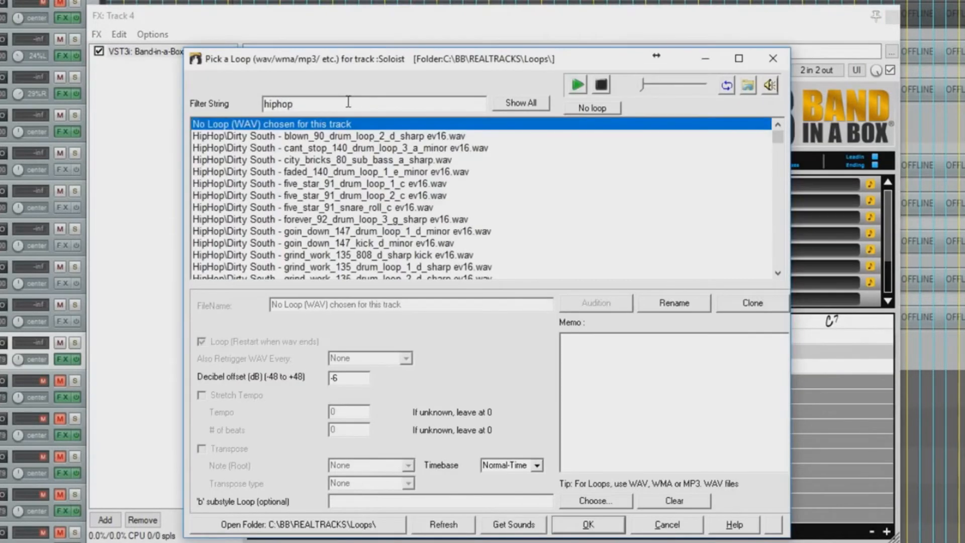
text( ev)
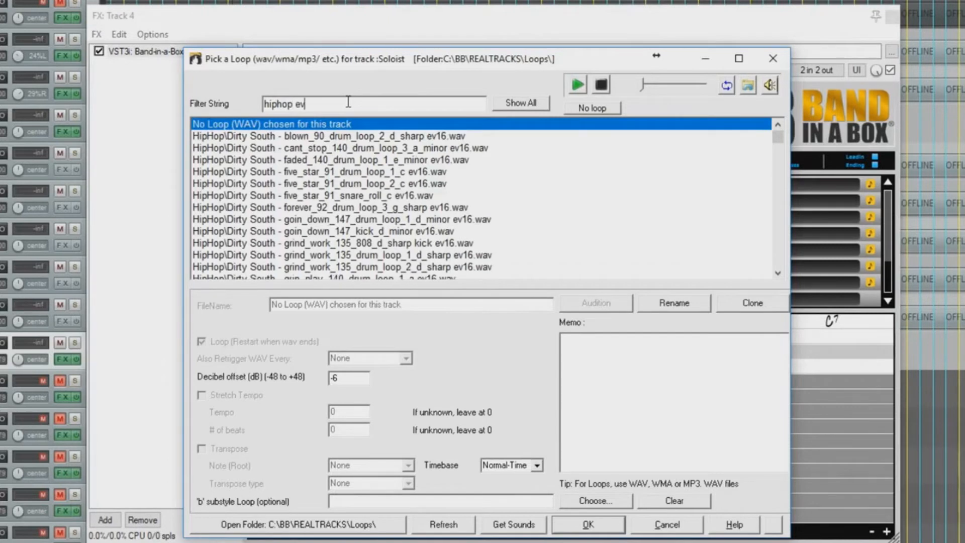
Step: Audition the five_star_91, life_storm_75, cheeky_beat85b, fiftybeat_90_b and neckbreak_90_b drum loops
click(387, 183)
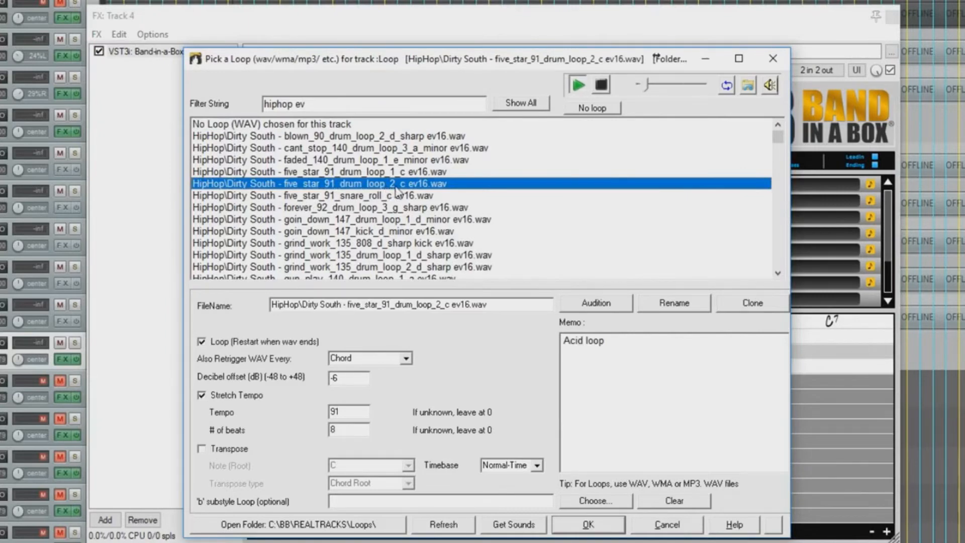
scroll(397, 191, down, 9)
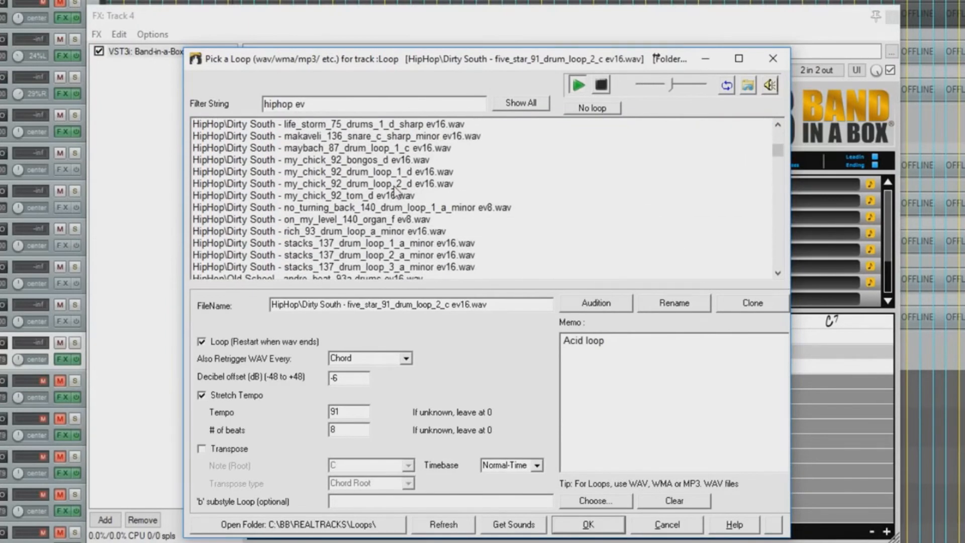
click(384, 127)
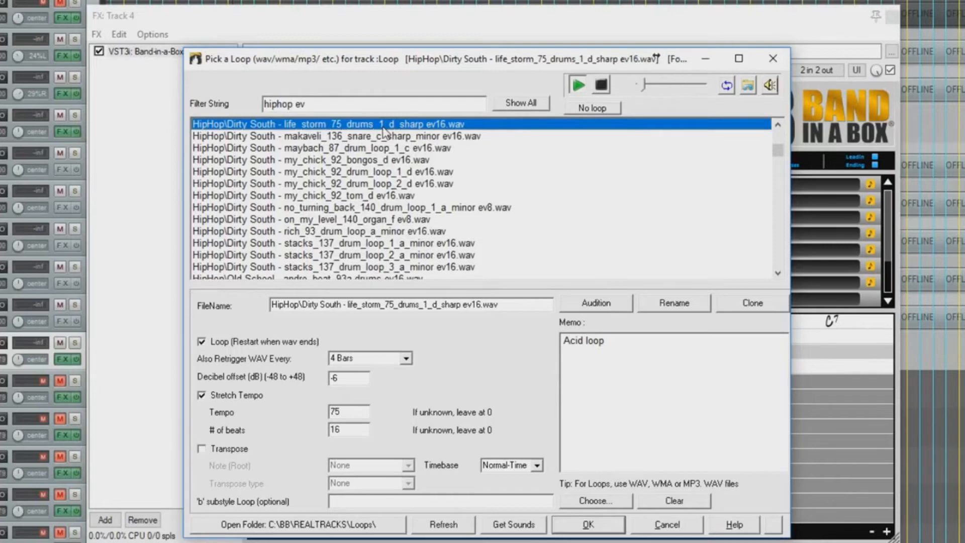
scroll(376, 173, down, 5)
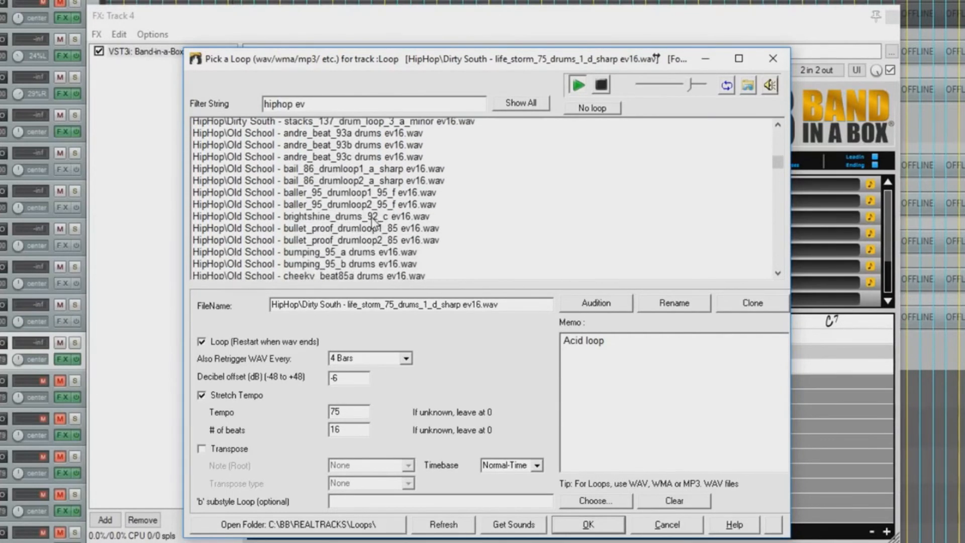
scroll(373, 222, down, 1)
click(372, 221)
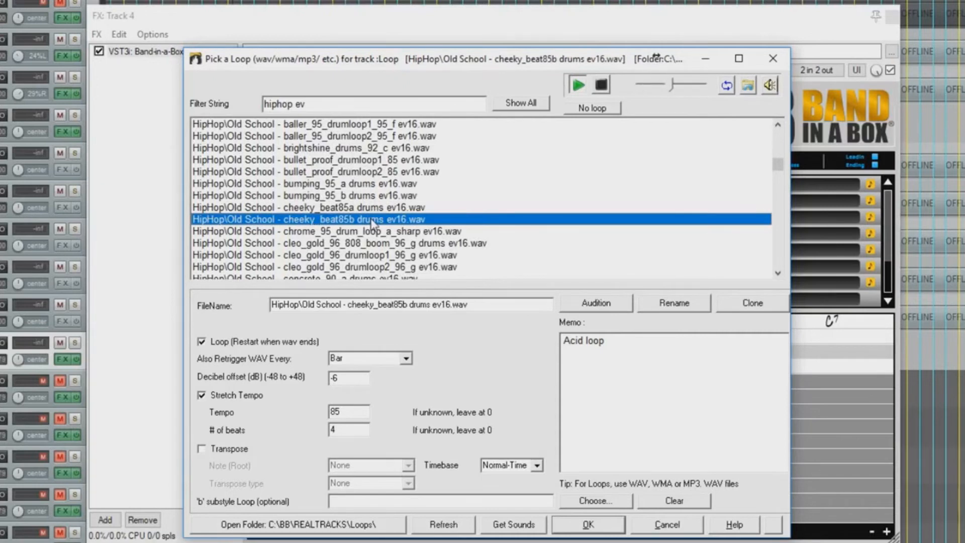
scroll(372, 224, down, 8)
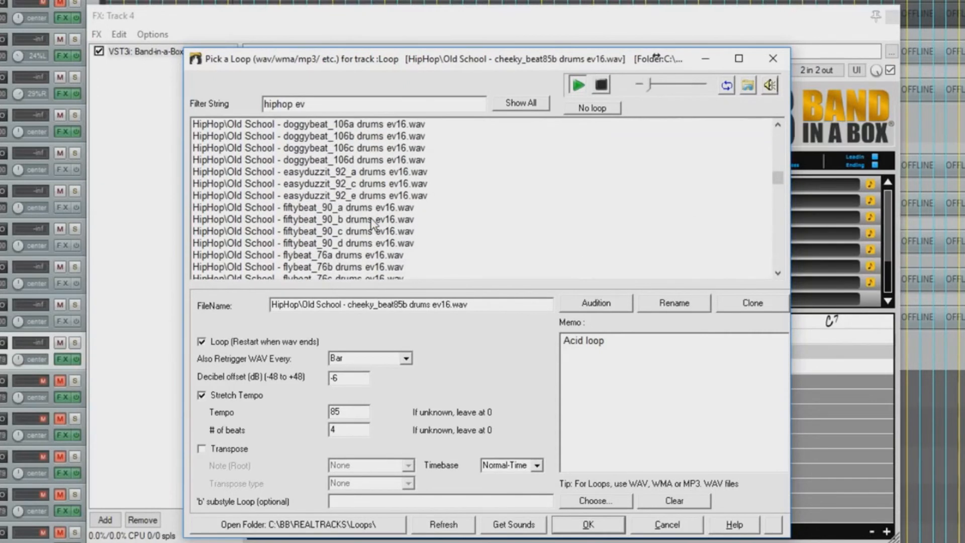
click(372, 221)
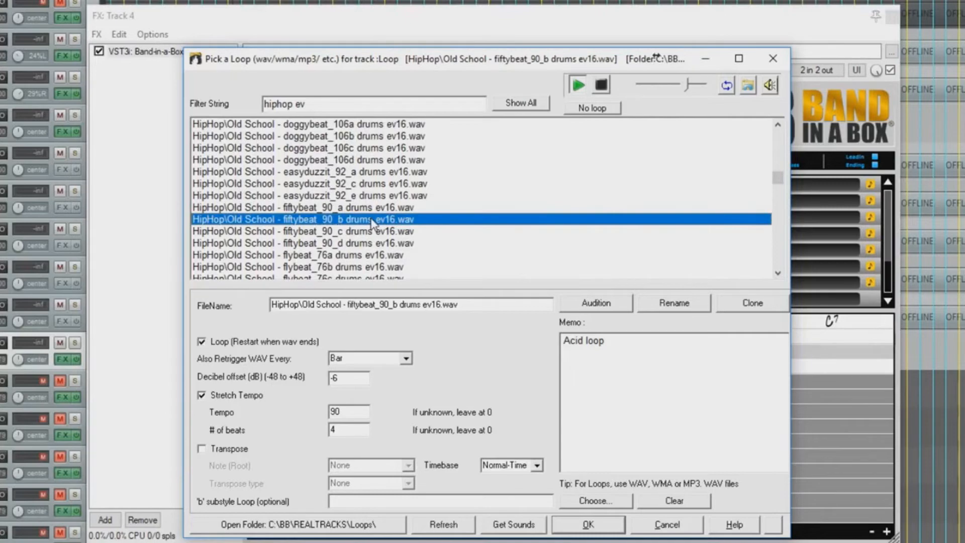
scroll(370, 220, down, 12)
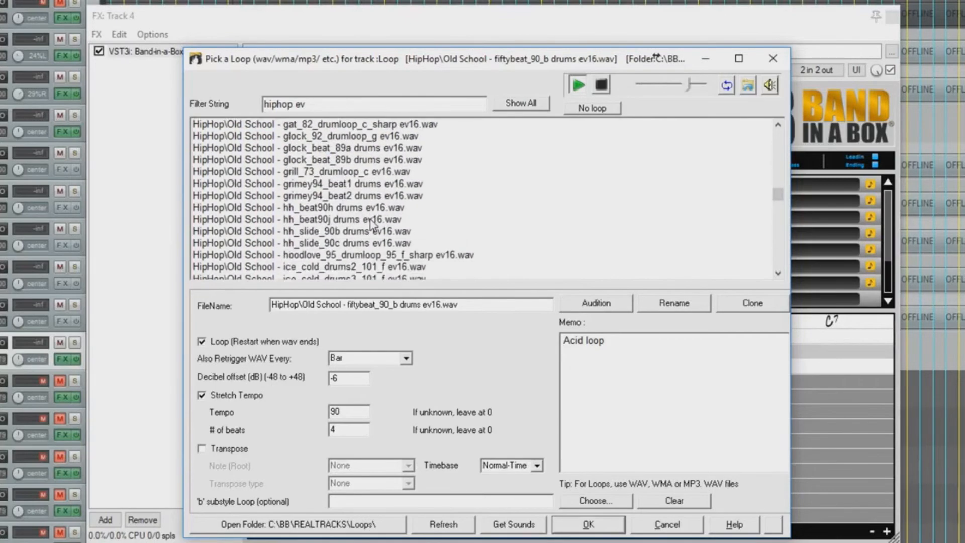
scroll(370, 221, down, 5)
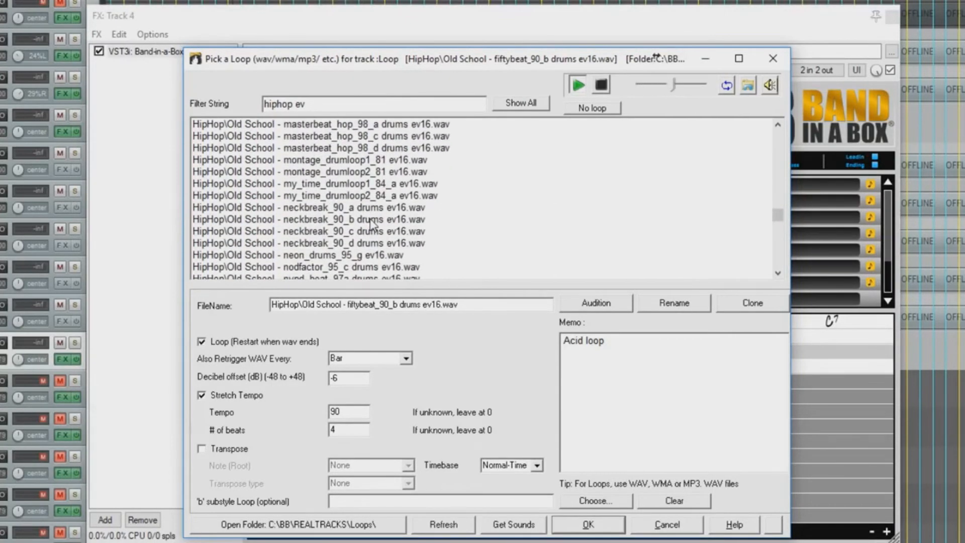
click(370, 220)
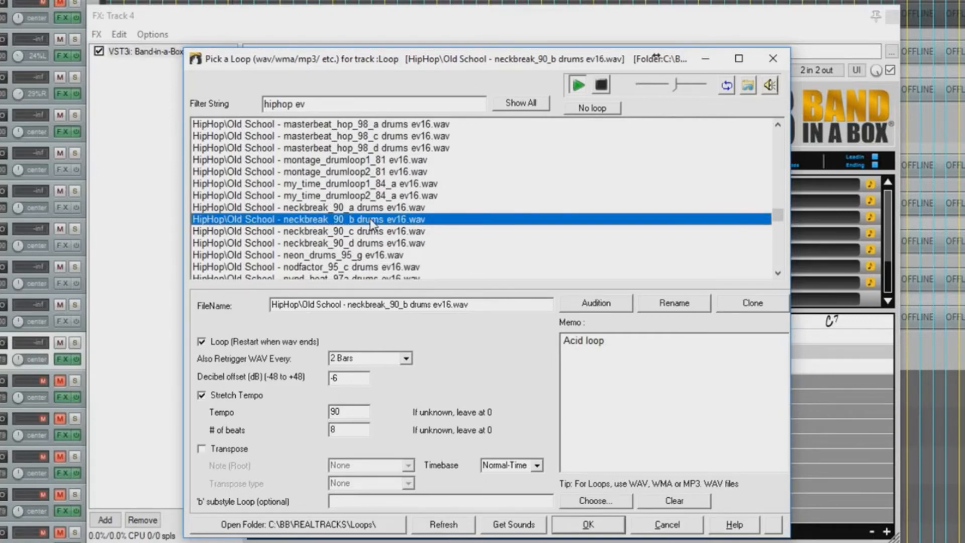
Step: Choose the Old School trippedup_75_a_78 drums ev16 loop and confirm it for the loop track
scroll(370, 219, down, 8)
scroll(370, 221, down, 10)
scroll(371, 223, down, 3)
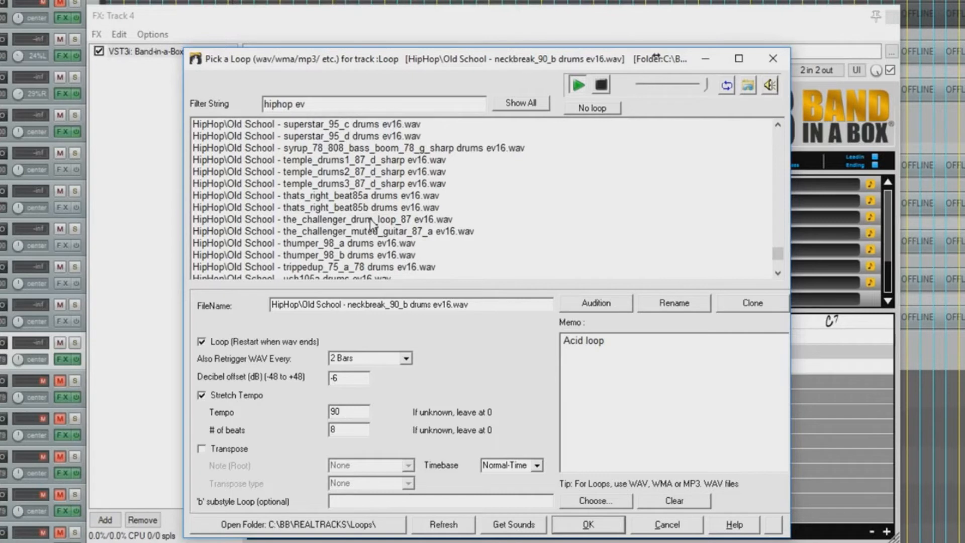
click(370, 267)
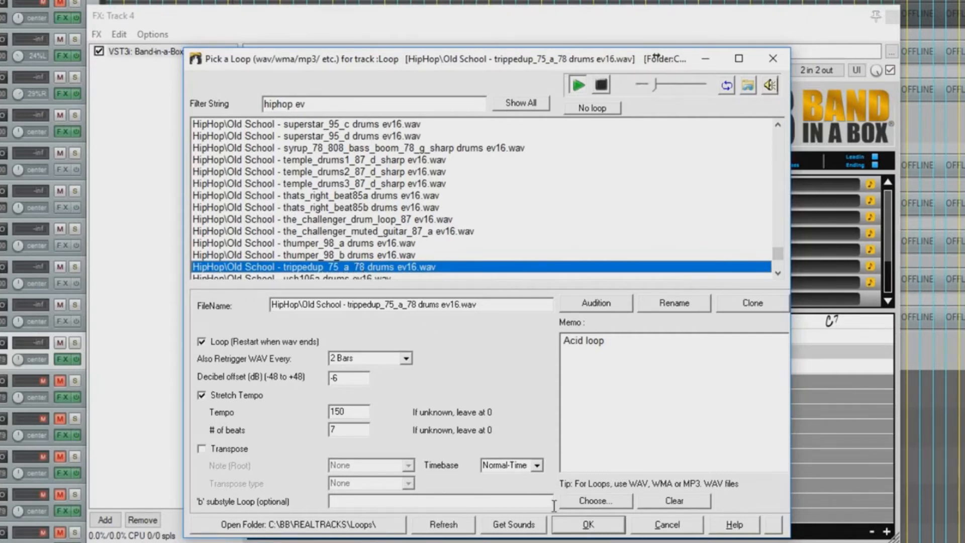
click(583, 524)
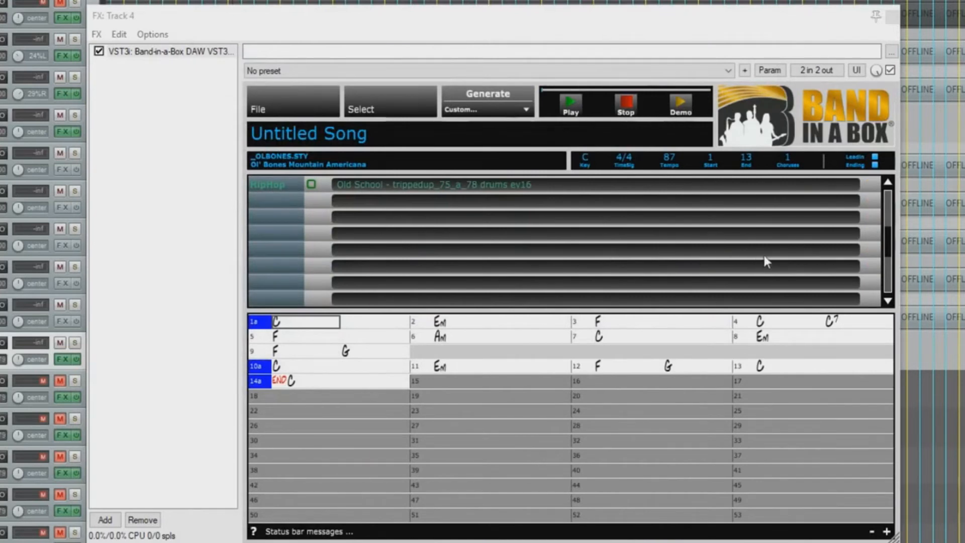
click(887, 182)
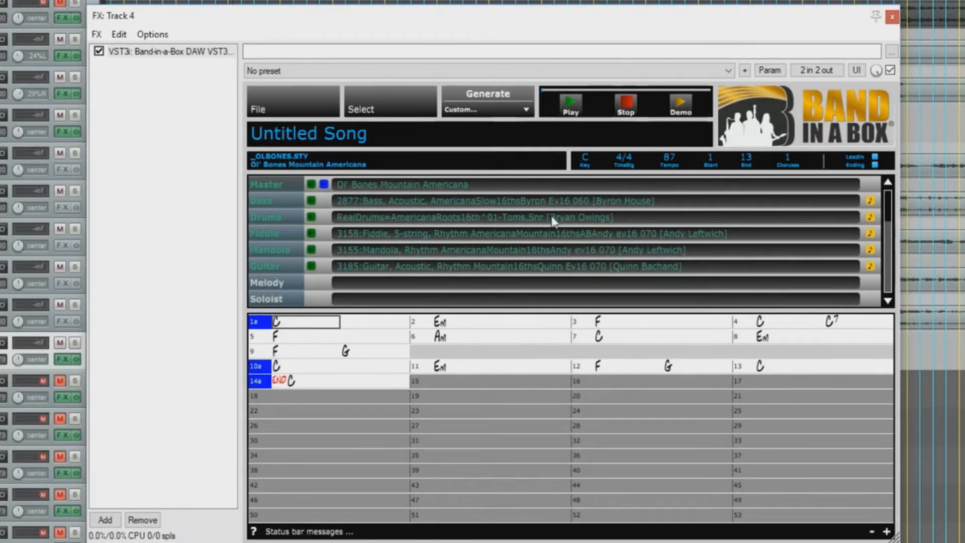
click(887, 304)
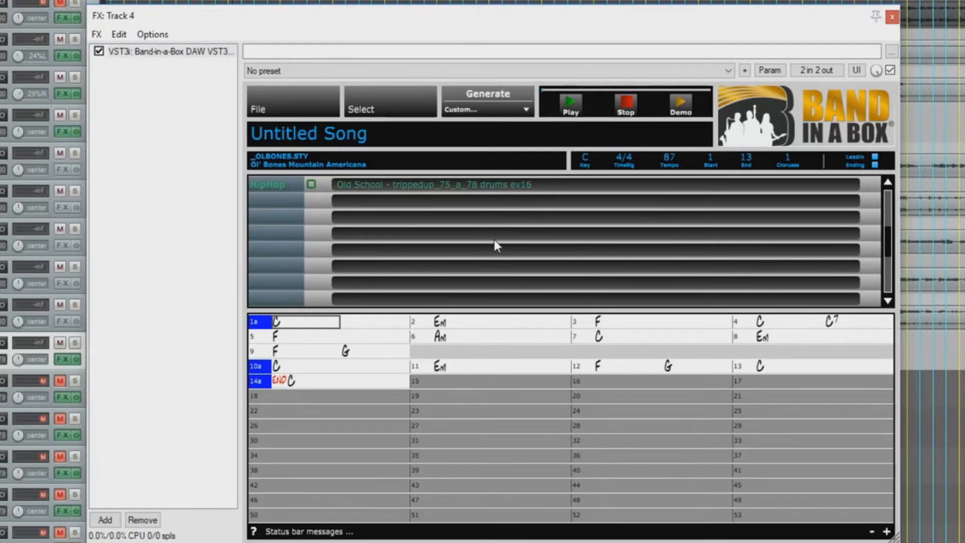
click(887, 301)
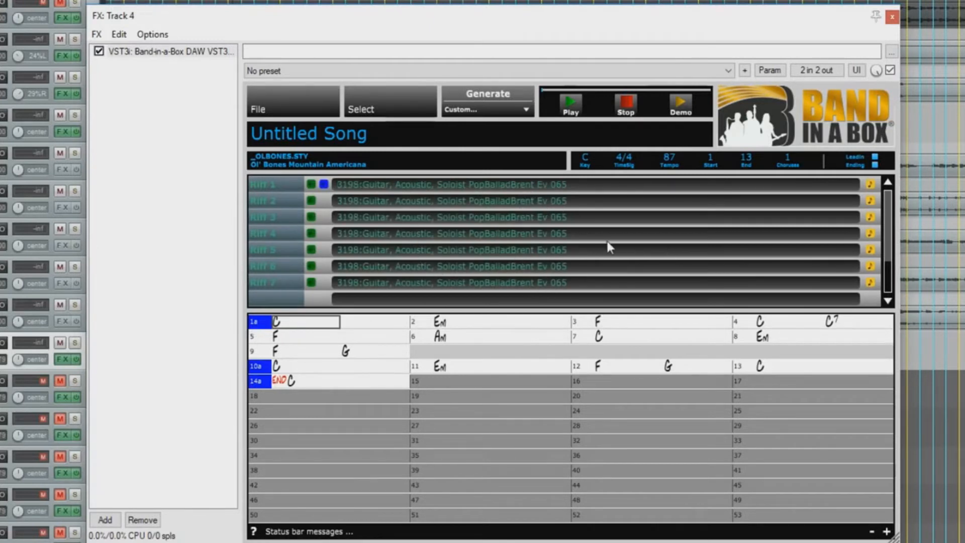
click(888, 181)
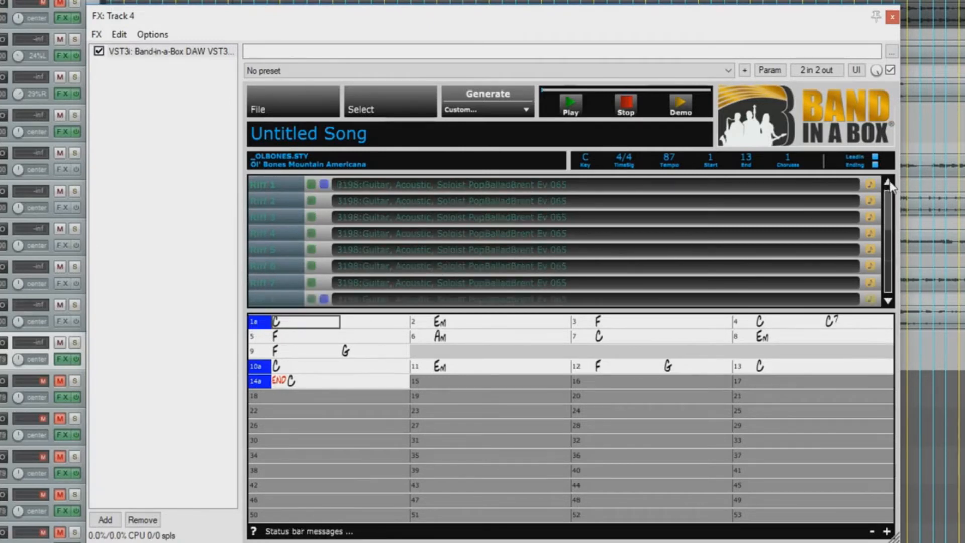
Step: Generate the trippedup_75_a_78 loop track's audio, then insert a new empty REAPER track
click(475, 116)
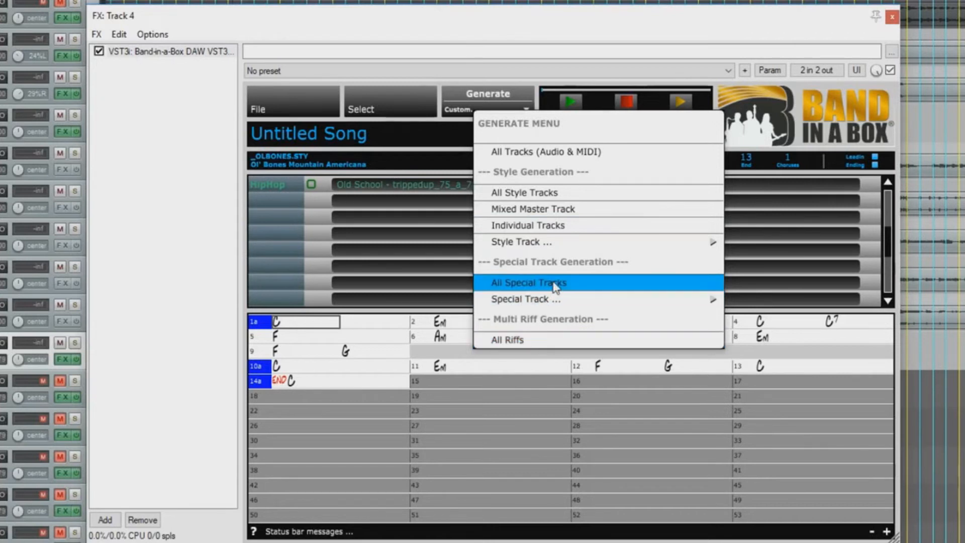
mouse_move(556, 301)
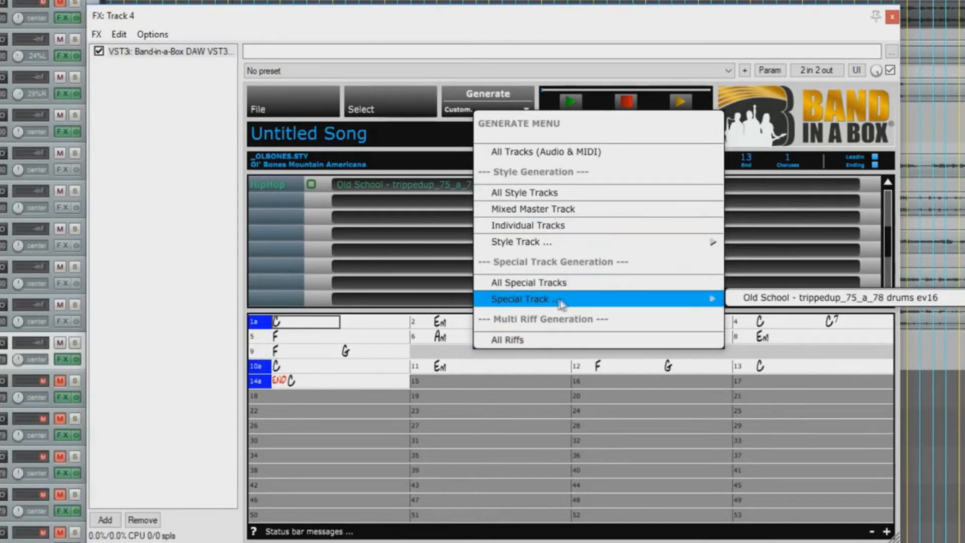
click(772, 299)
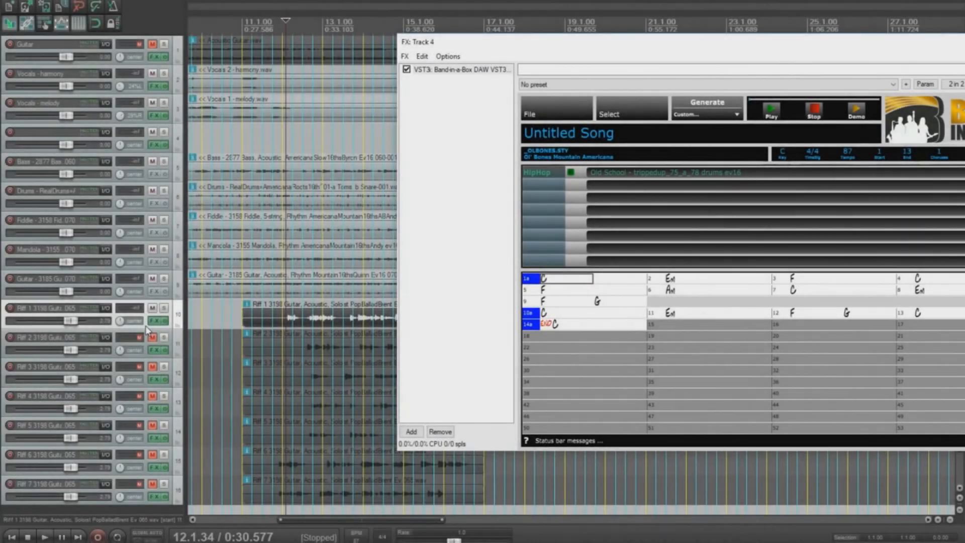
right_click(146, 325)
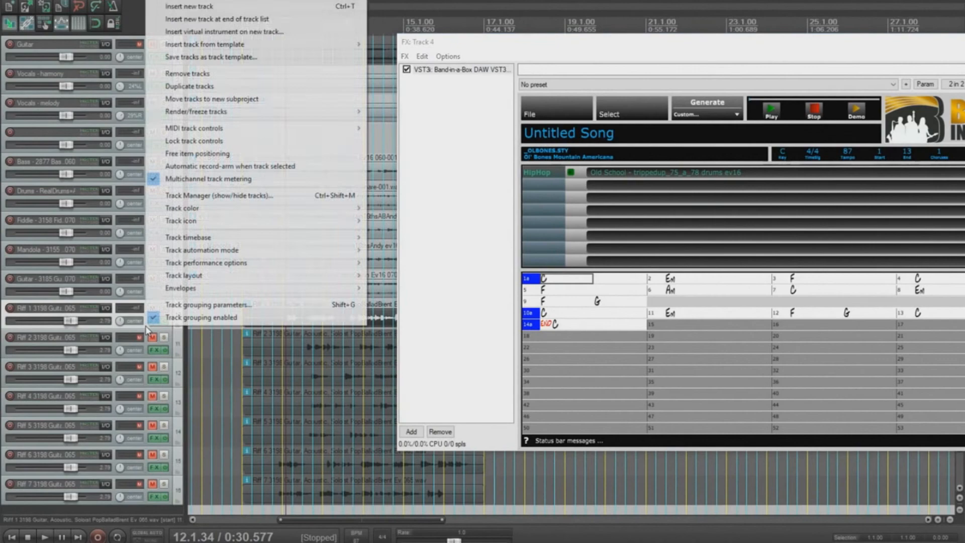
click(214, 7)
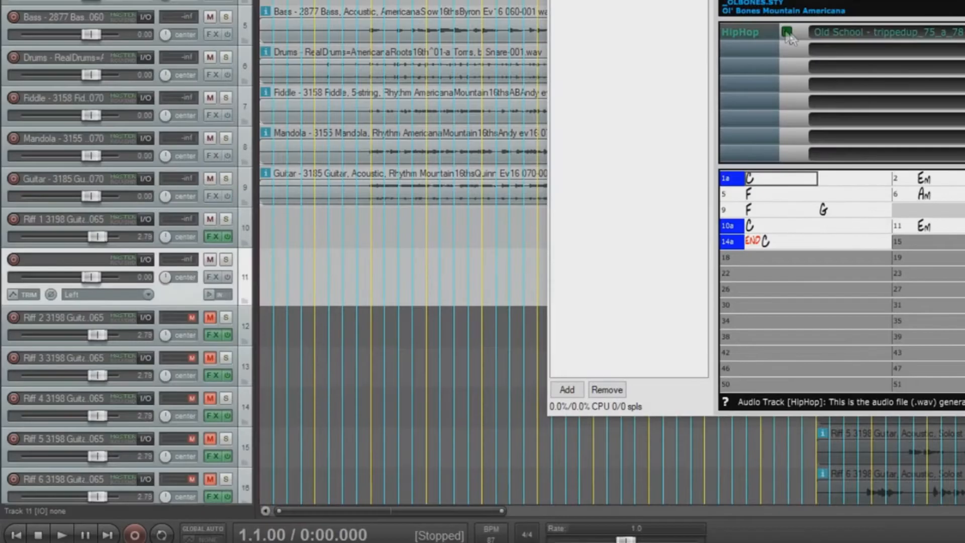
Step: Place the trippedup loop audio at bar 1 of track 11, solo it, then unsolo it
drag(571, 172, 274, 355)
drag(377, 290, 254, 286)
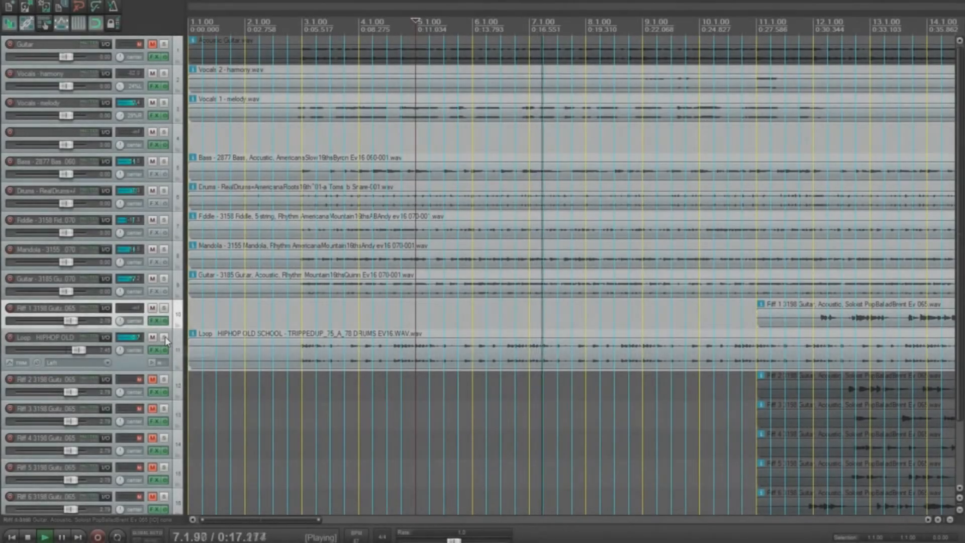
click(164, 336)
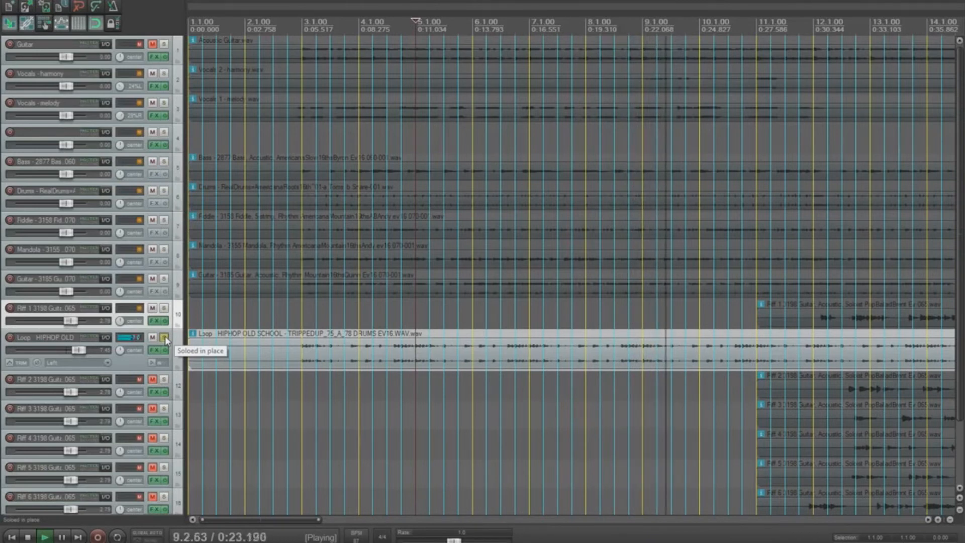
click(164, 337)
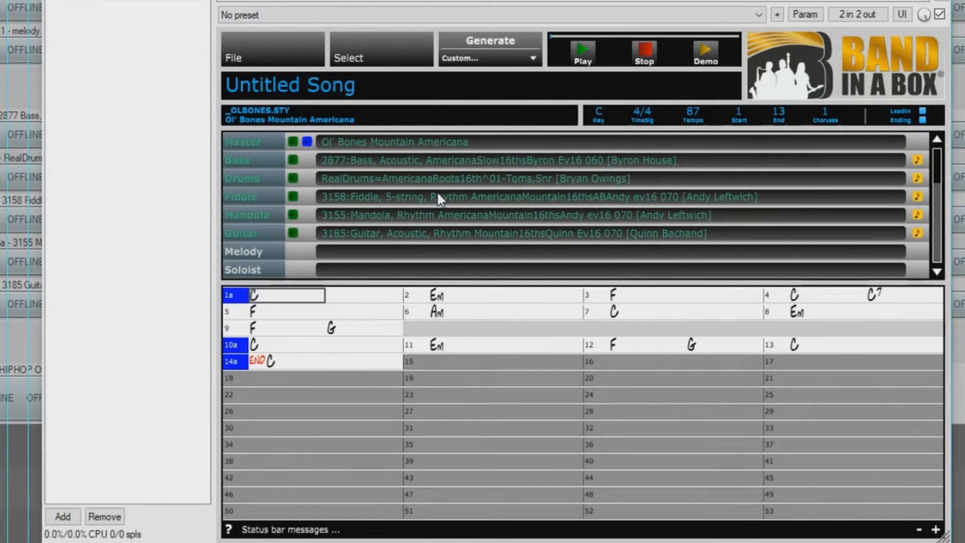
Step: Retitle the song 'Oh Shenandoah'
click(344, 86)
text(Oh Shenandoah)
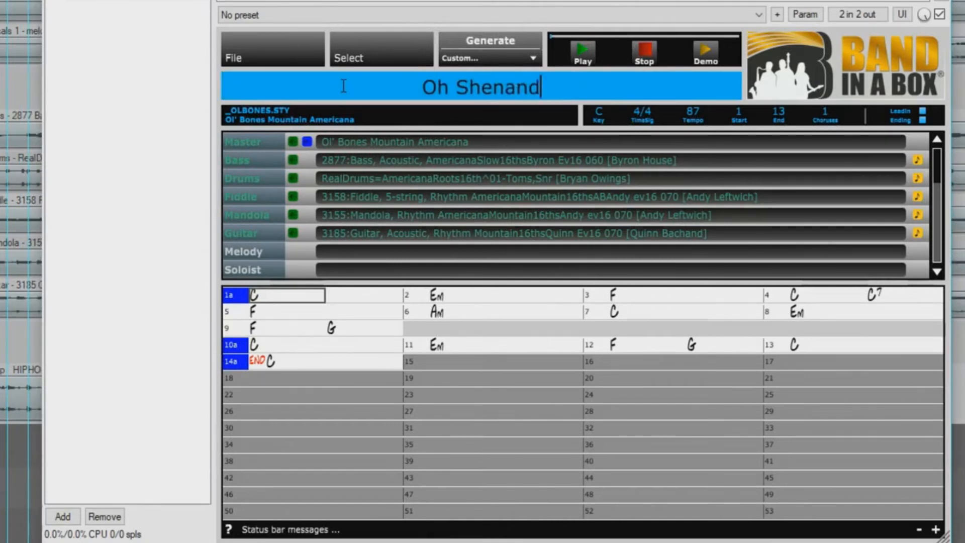
key(Return)
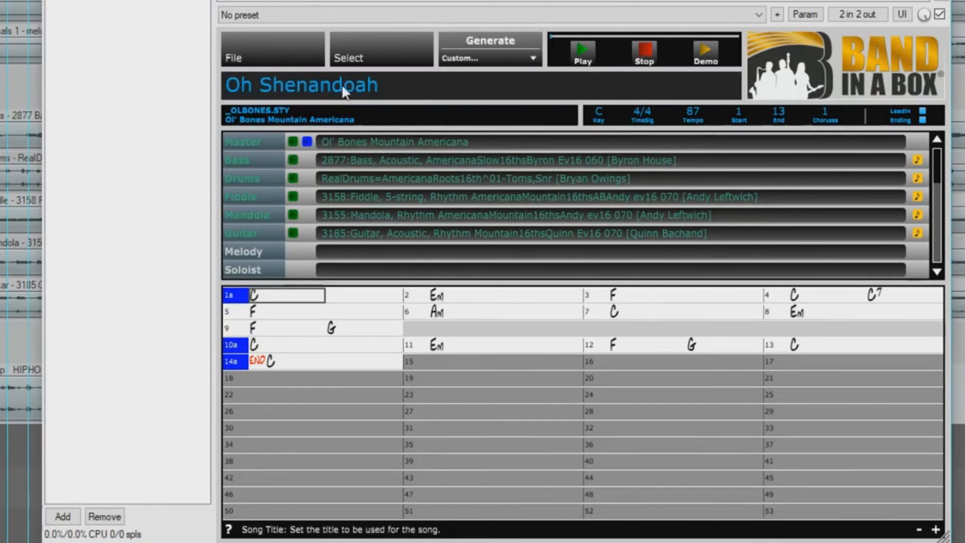
Step: Save the song to disk as Oh Shenandoah
click(237, 54)
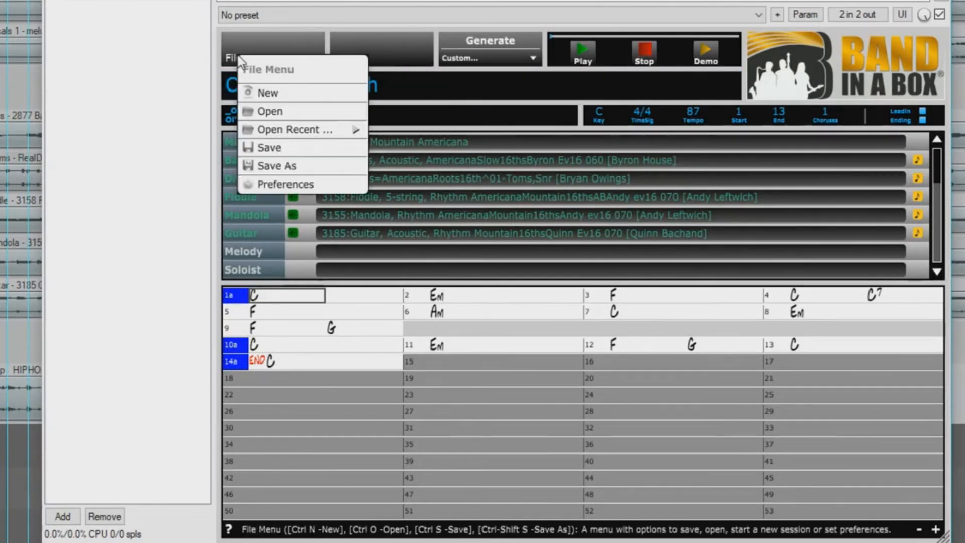
click(299, 147)
text(Oh Sh)
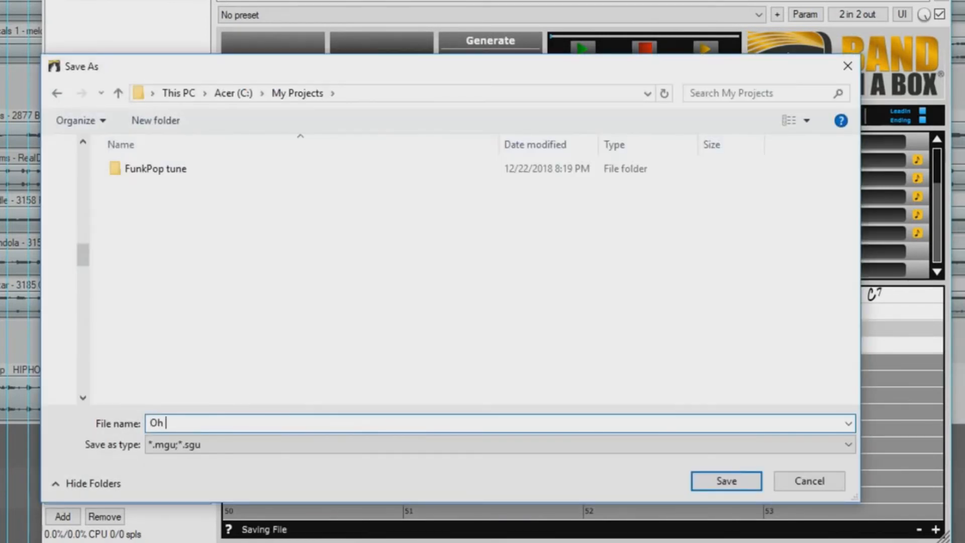
text(enandoah)
key(Return)
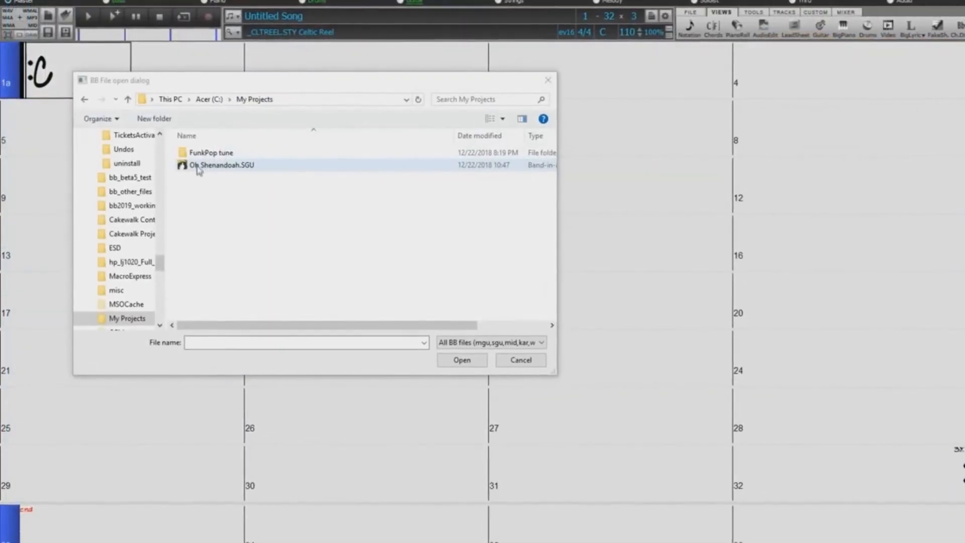
Step: Open Oh Shenandoah.SGU from the My Projects folder
click(197, 166)
click(461, 360)
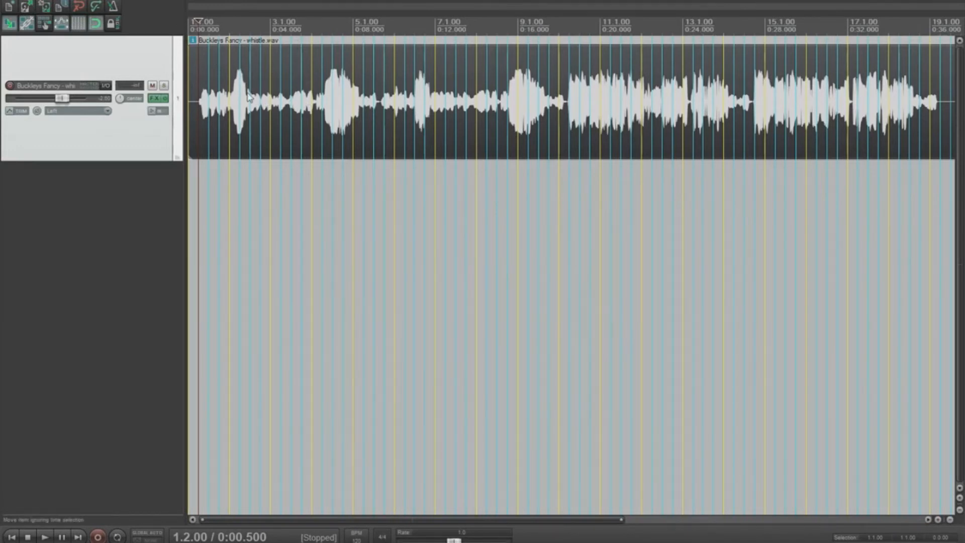
key(space)
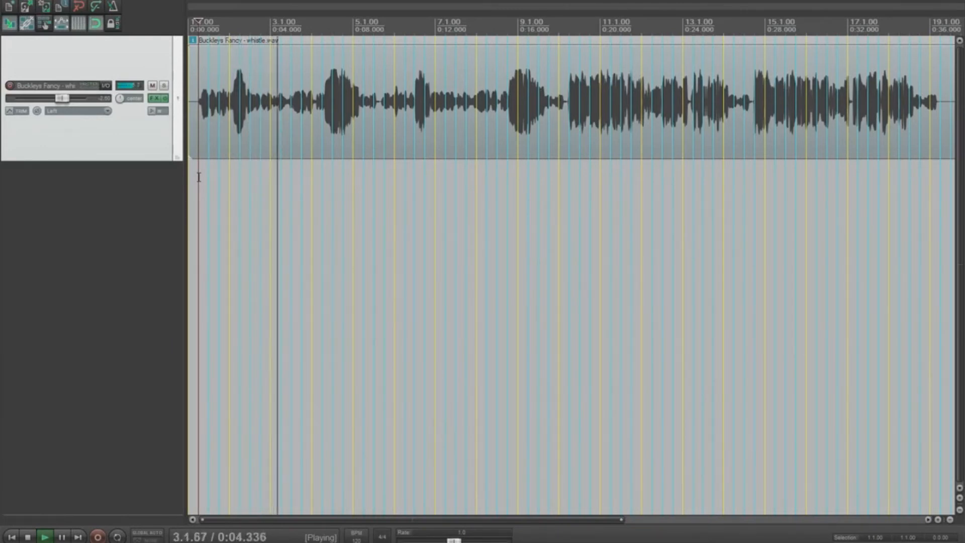
key(space)
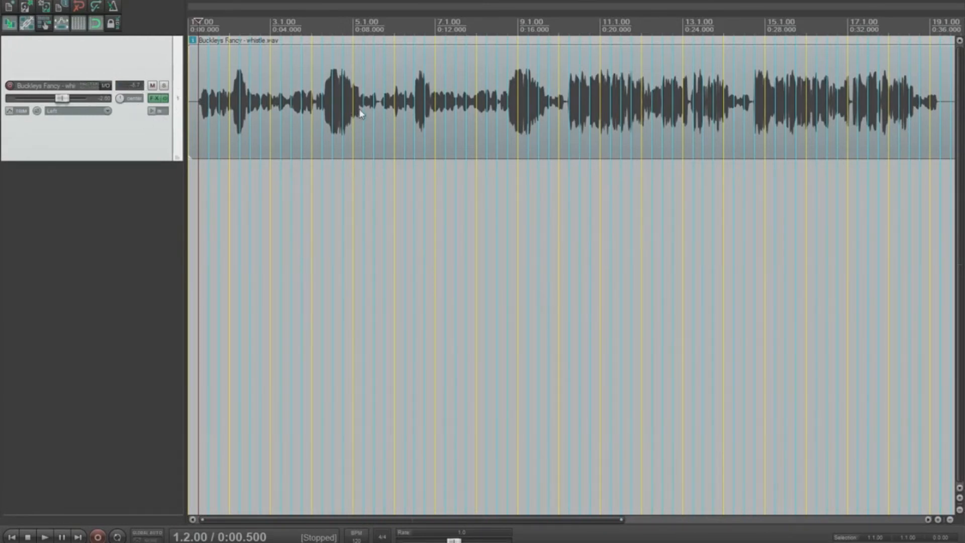
click(377, 108)
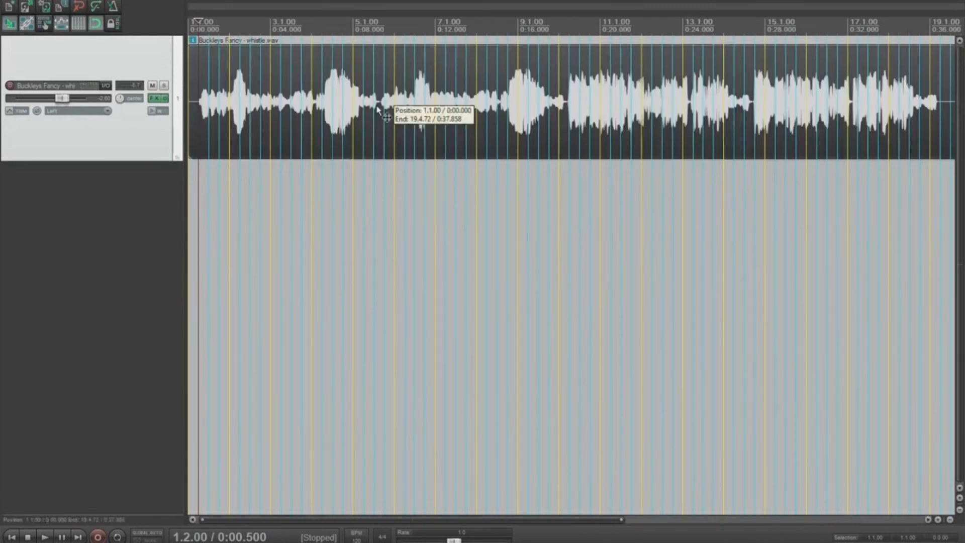
Step: Set the whistle item's timebase to Time in its item properties
double_click(377, 108)
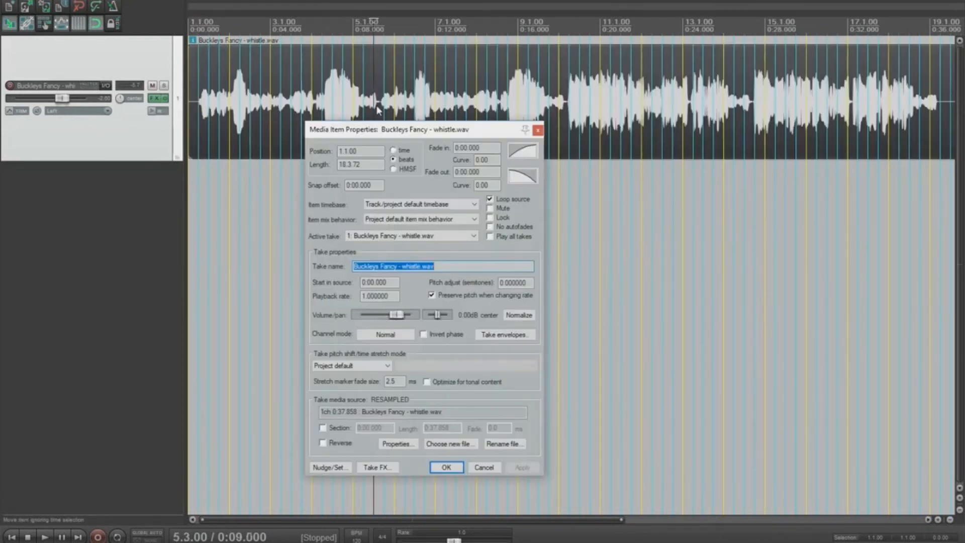
click(396, 204)
click(376, 225)
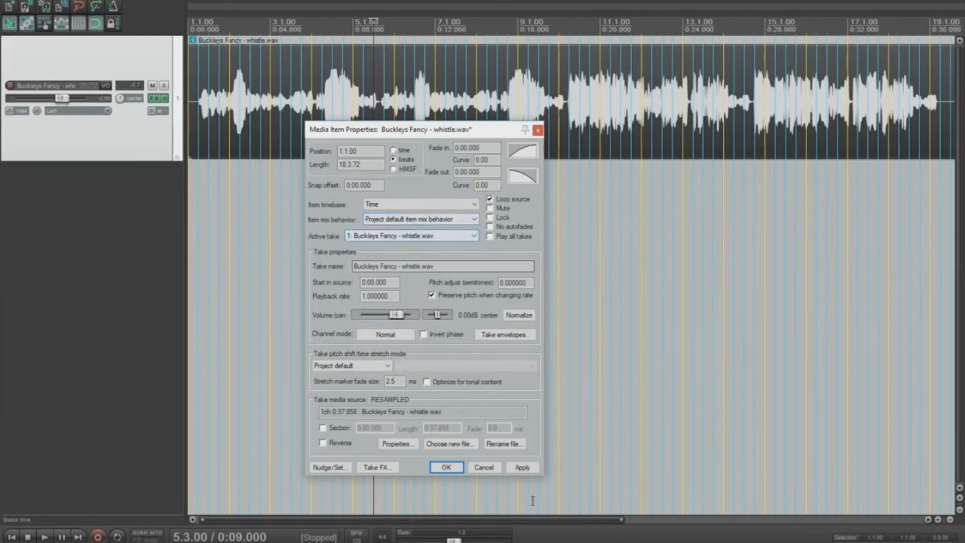
click(456, 467)
Step: Play the whistle recording, then tap tempo on the BPM box to reach 108 BPM
click(199, 170)
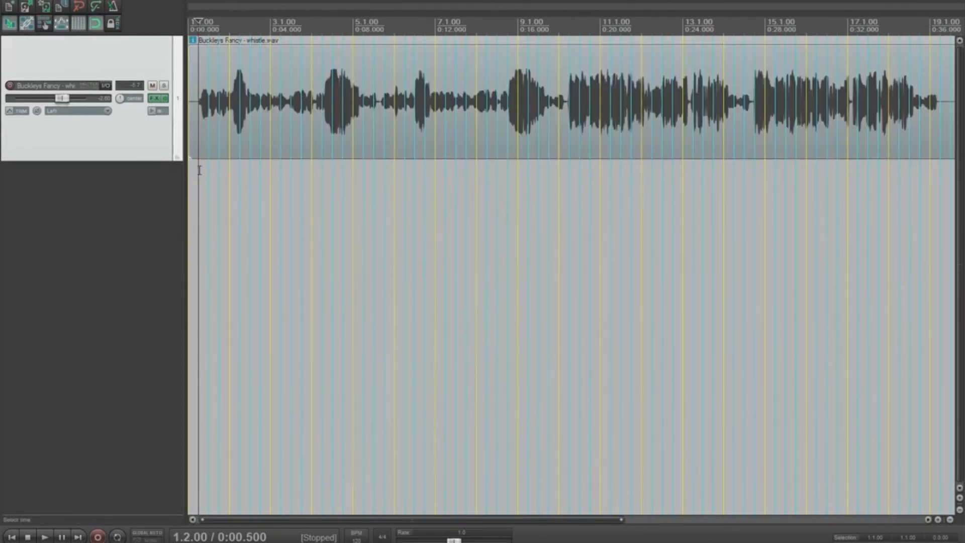
key(space)
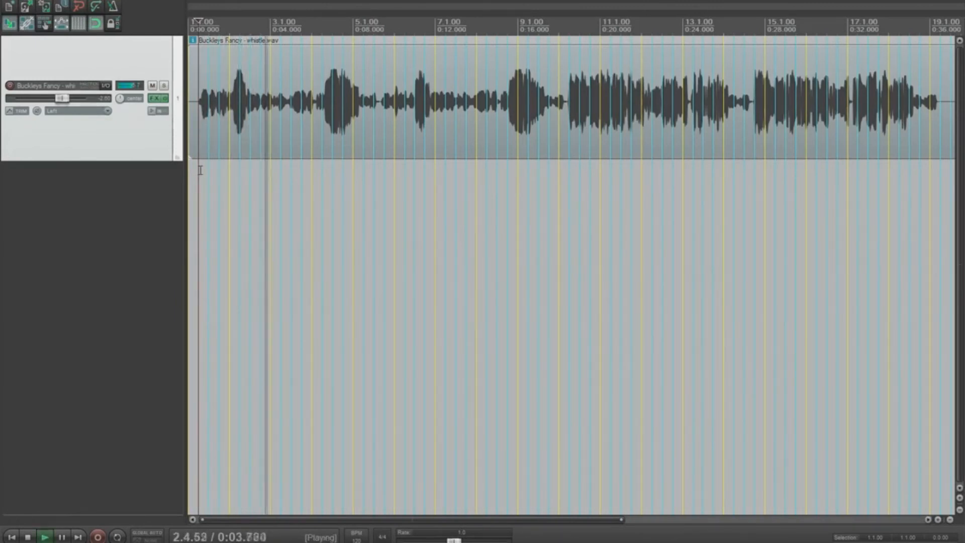
key(space)
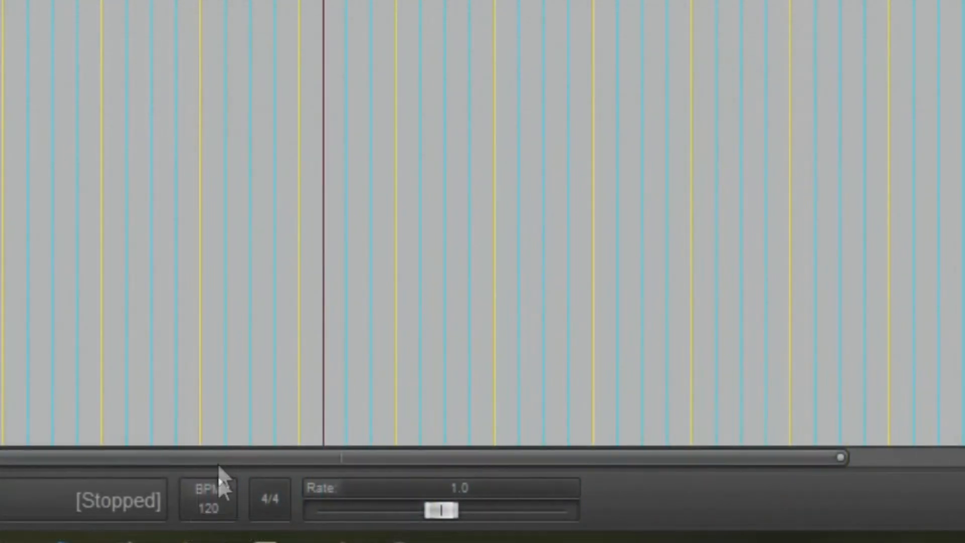
click(218, 484)
click(219, 484)
click(216, 486)
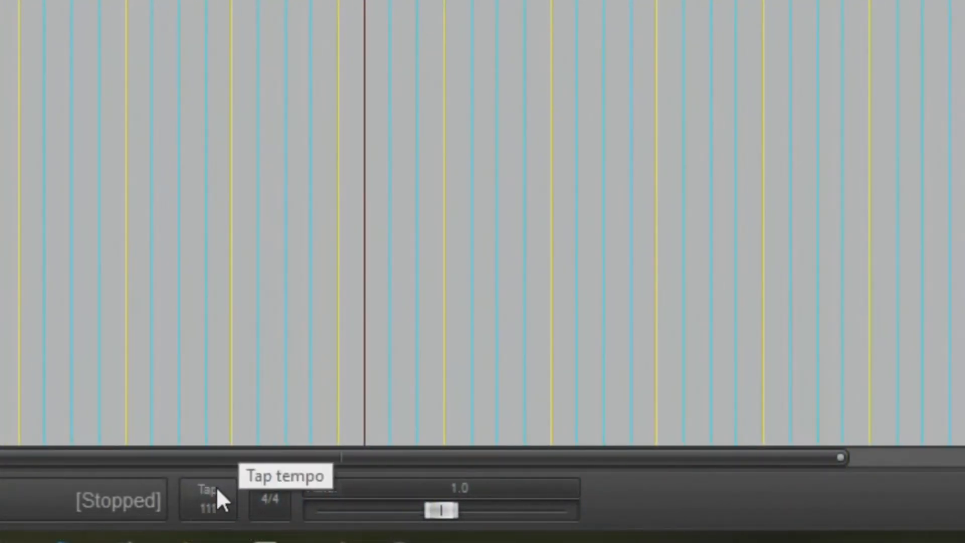
click(216, 488)
click(216, 487)
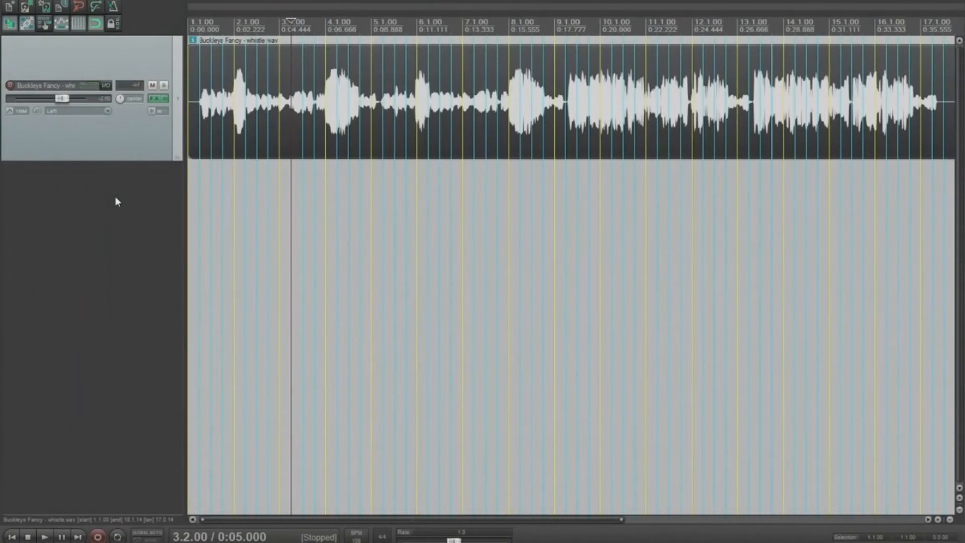
Step: Insert a new track 2 and add the Band-in-a-Box VST3 plugin to it
right_click(115, 198)
click(128, 201)
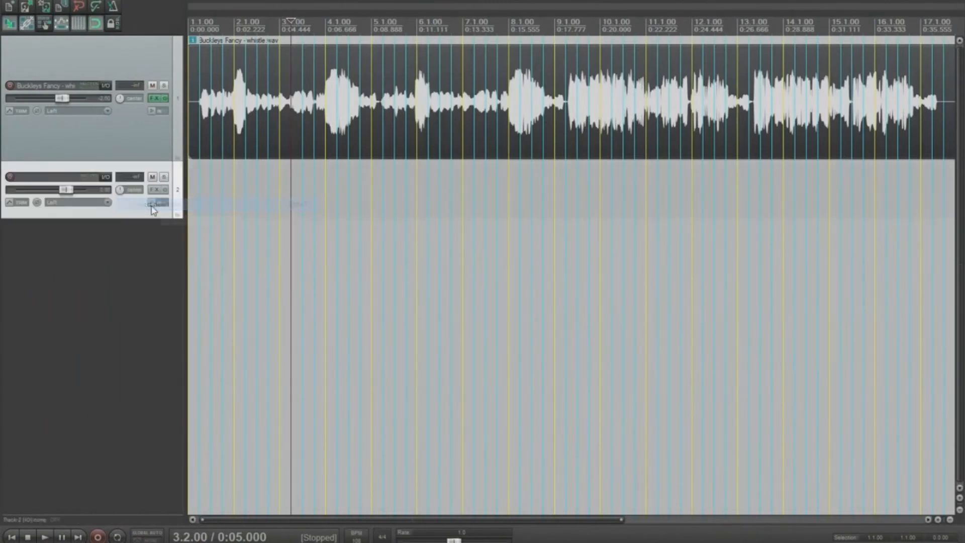
right_click(153, 191)
mouse_move(199, 205)
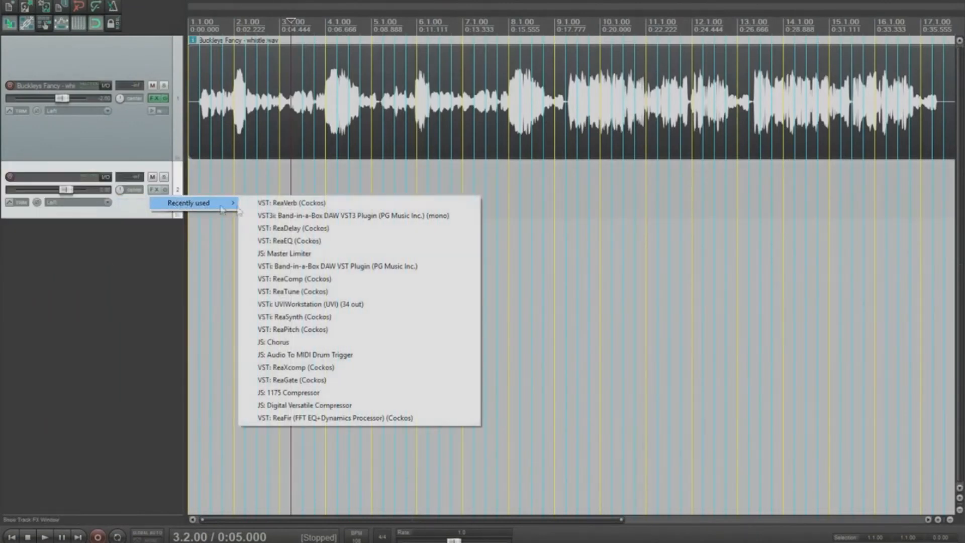
click(327, 216)
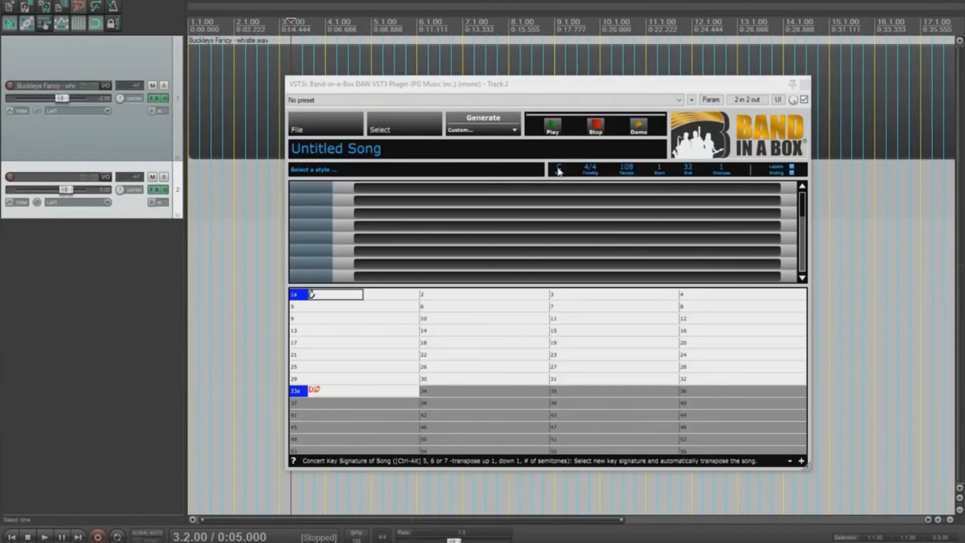
Step: Set the key to G and enter chords: D (bar 2), G (bar 3), D G (bar 16), G (bar 17)
click(560, 170)
click(565, 287)
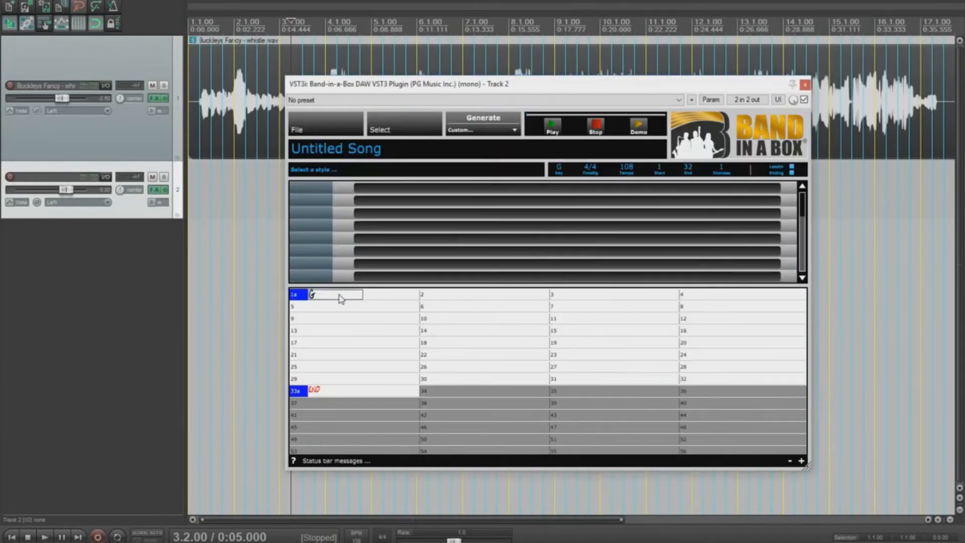
click(517, 299)
text(D)
key(Return)
text(G)
key(Return)
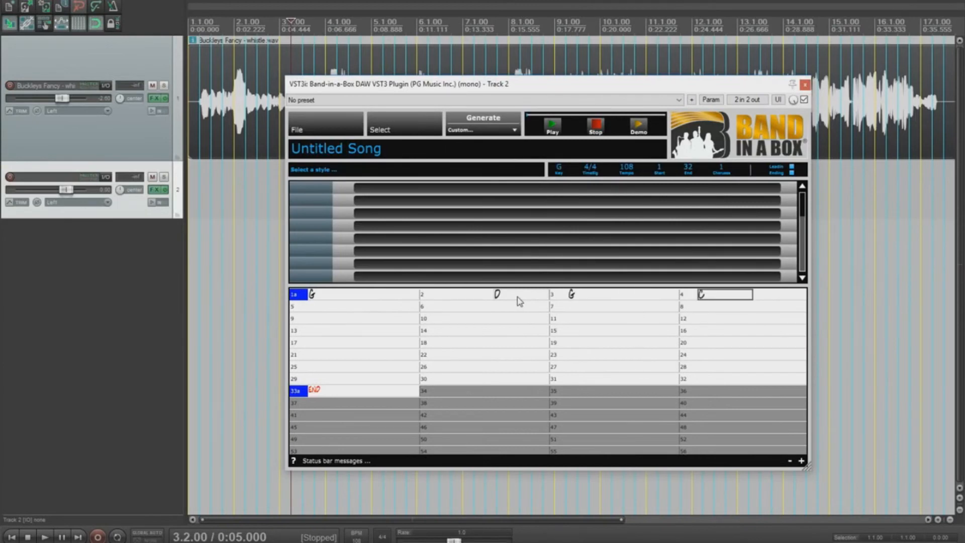
text(G)
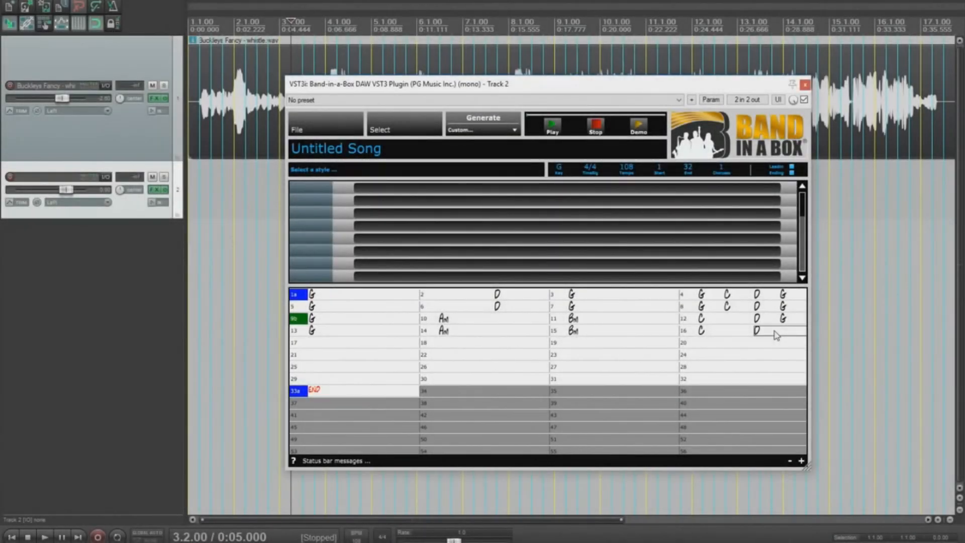
key(Return)
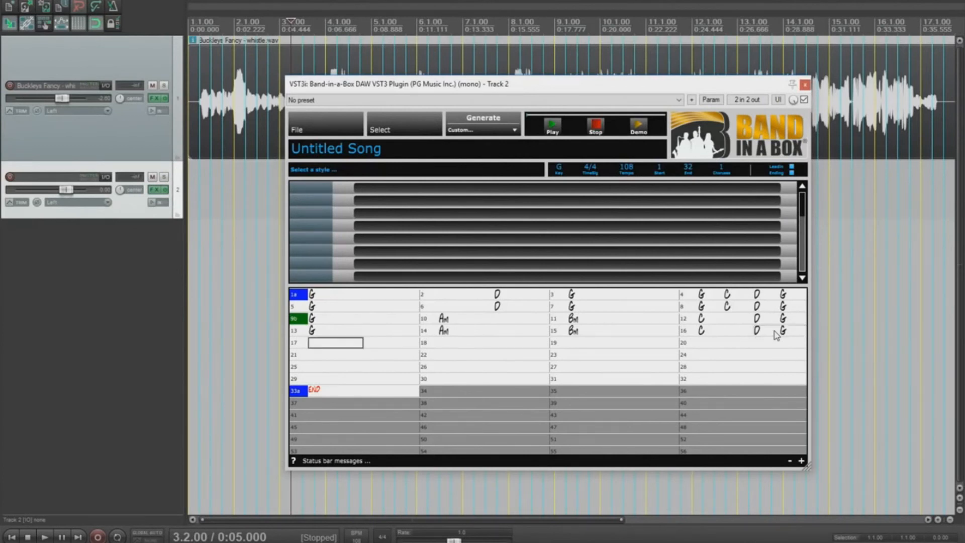
key(Return)
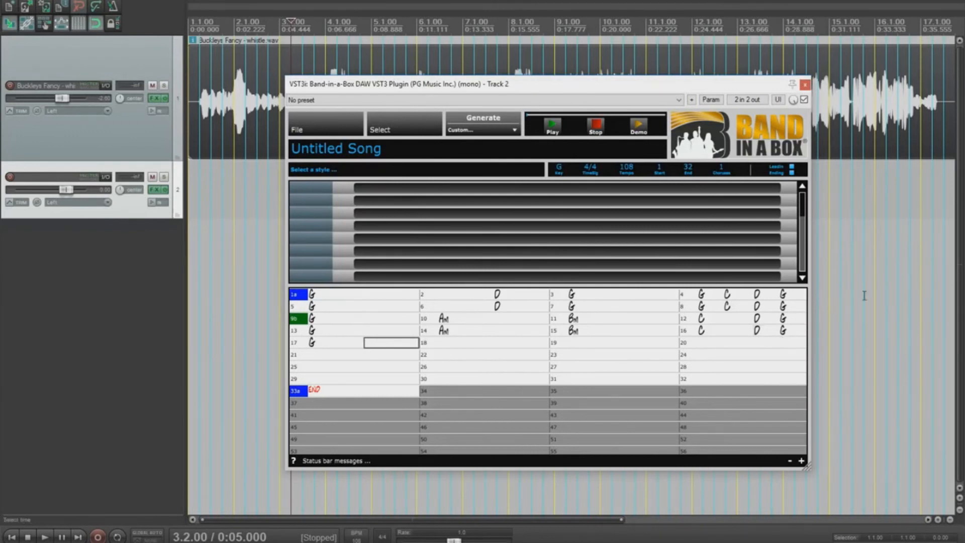
Step: Set the song's End bar to 16
click(688, 169)
text(16)
key(Return)
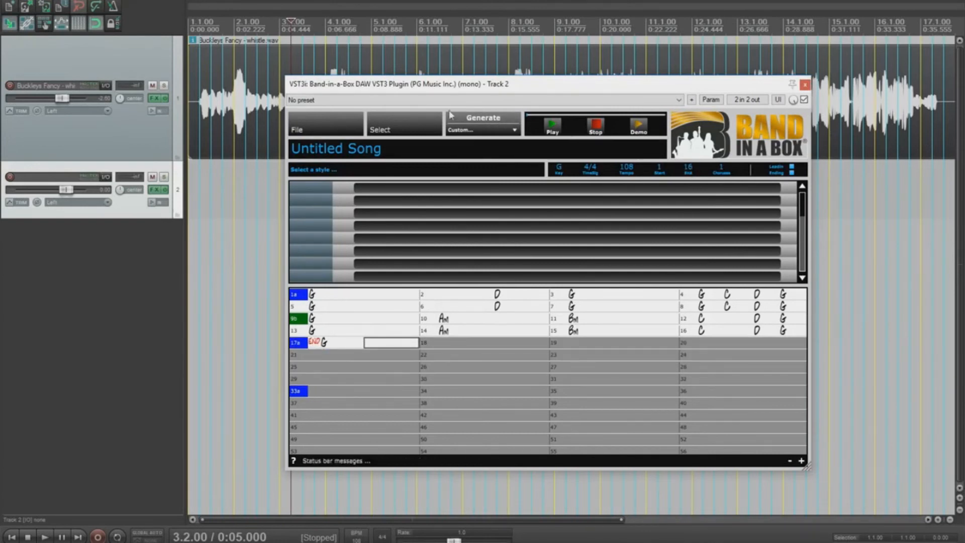
click(413, 132)
click(438, 160)
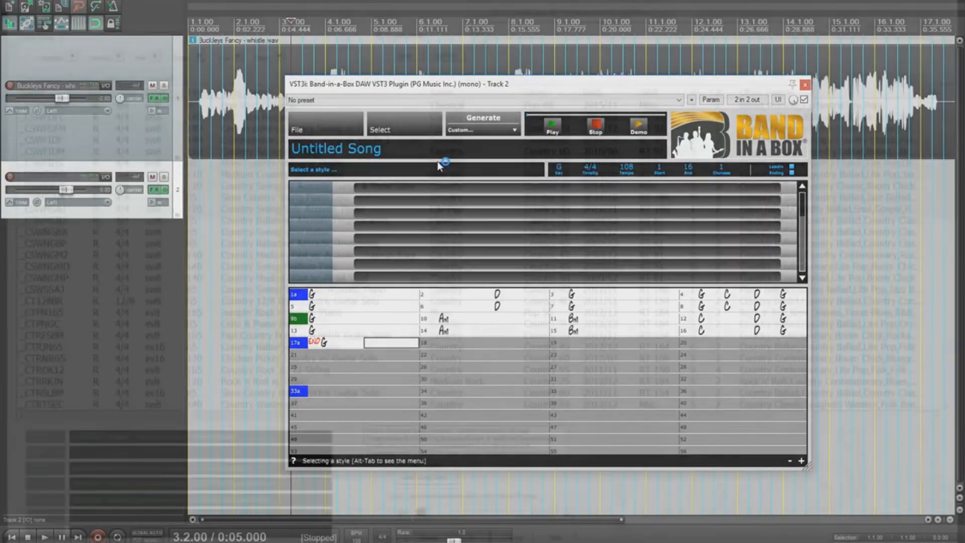
Step: Filter styles to Reel, audition the Carrick, Forfar and Carlow Celtic reels, and load _CARLOW
click(80, 59)
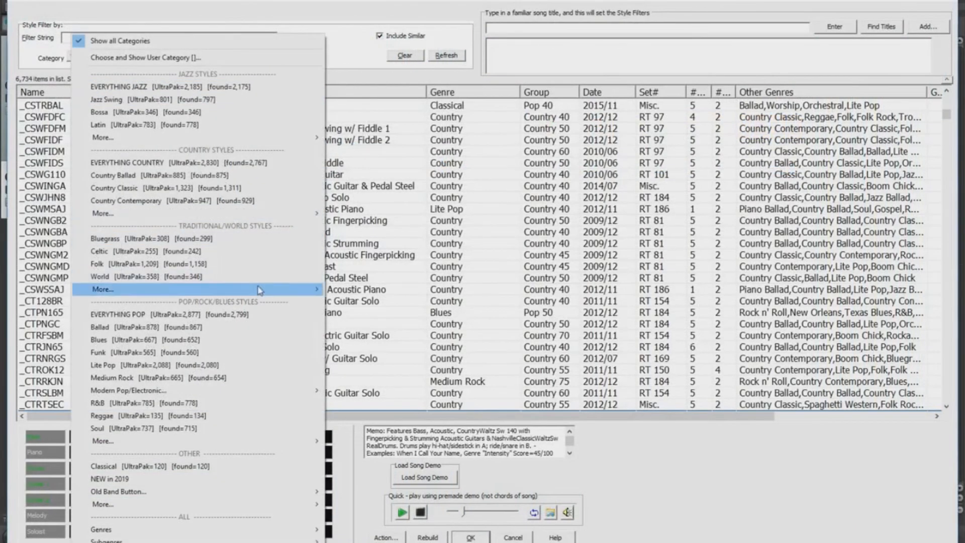
mouse_move(261, 289)
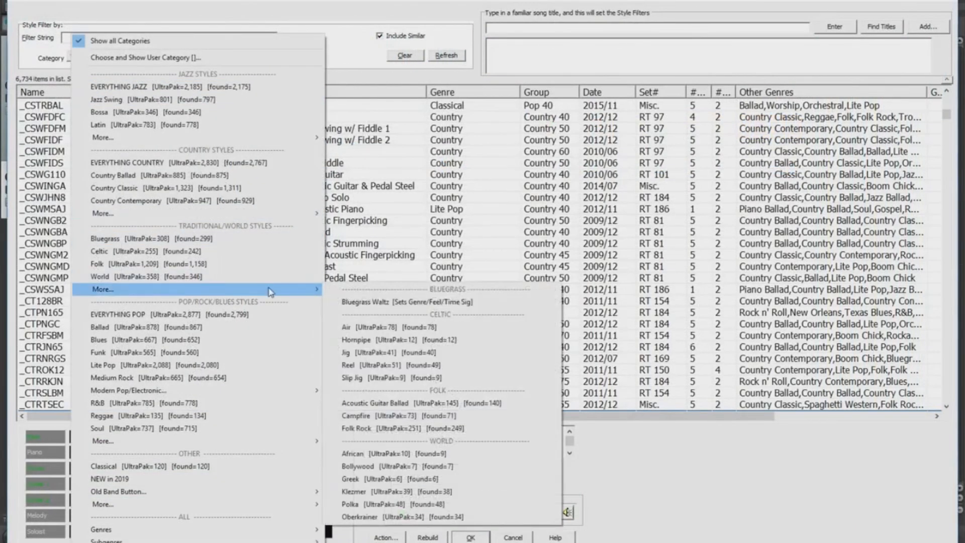
click(433, 366)
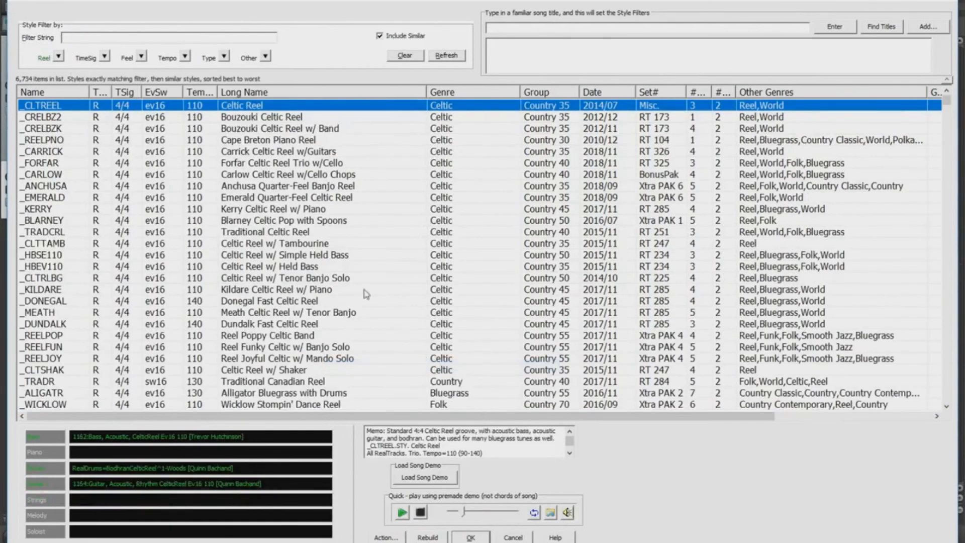
click(304, 152)
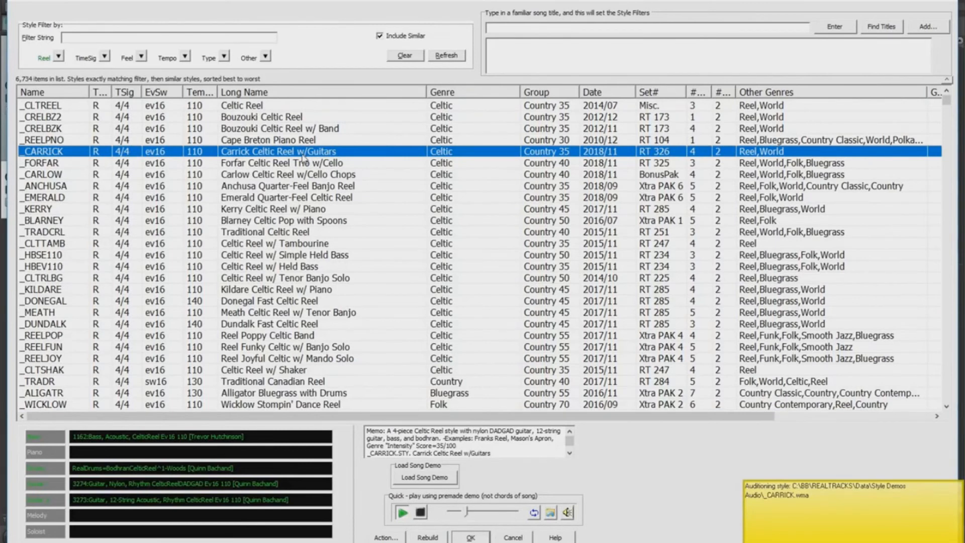
click(299, 165)
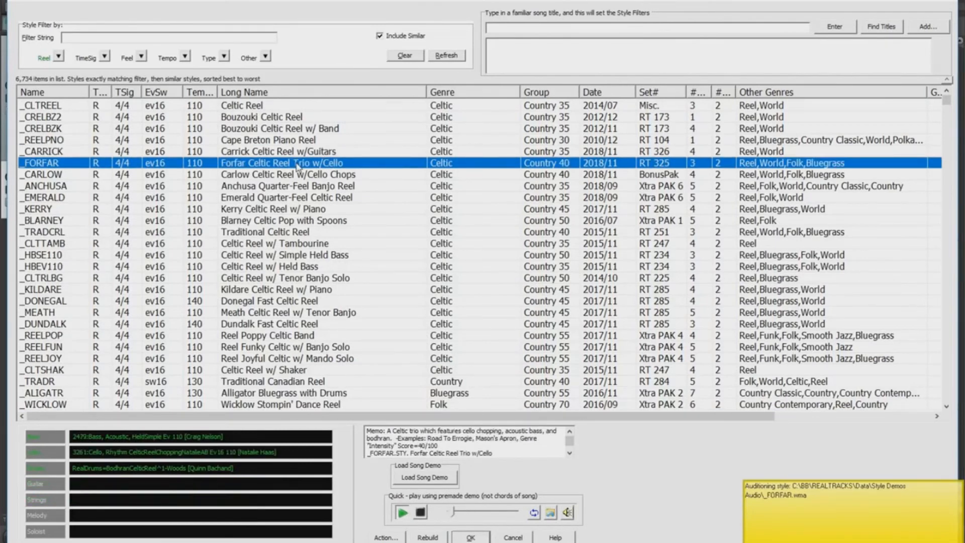
click(286, 177)
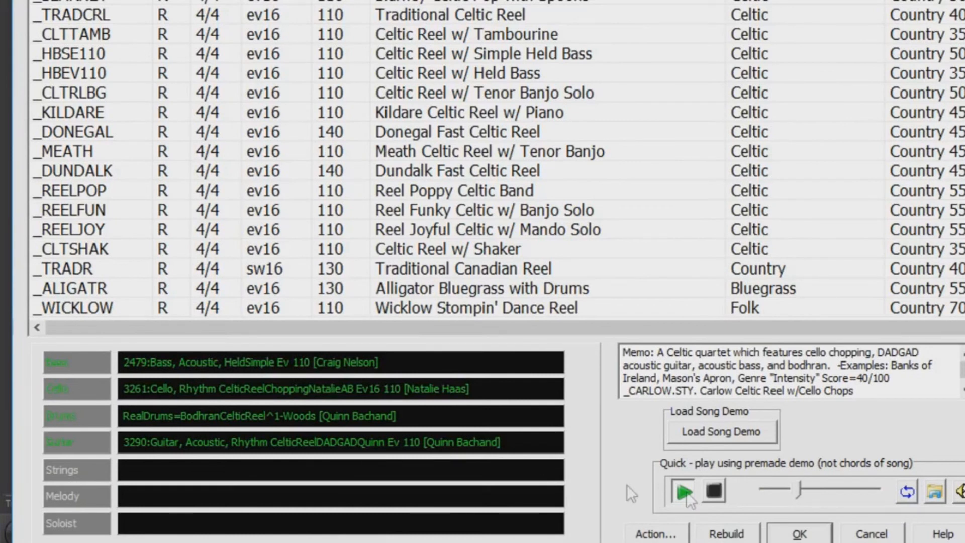
click(813, 535)
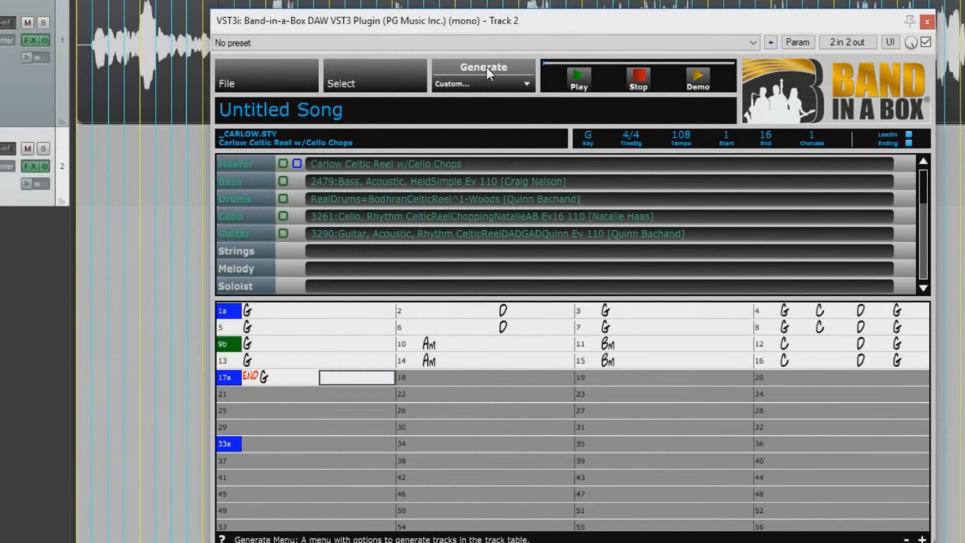
Step: Generate the Carlow backing and insert it into REAPER as separate bass, drums, cello and guitar tracks
click(487, 67)
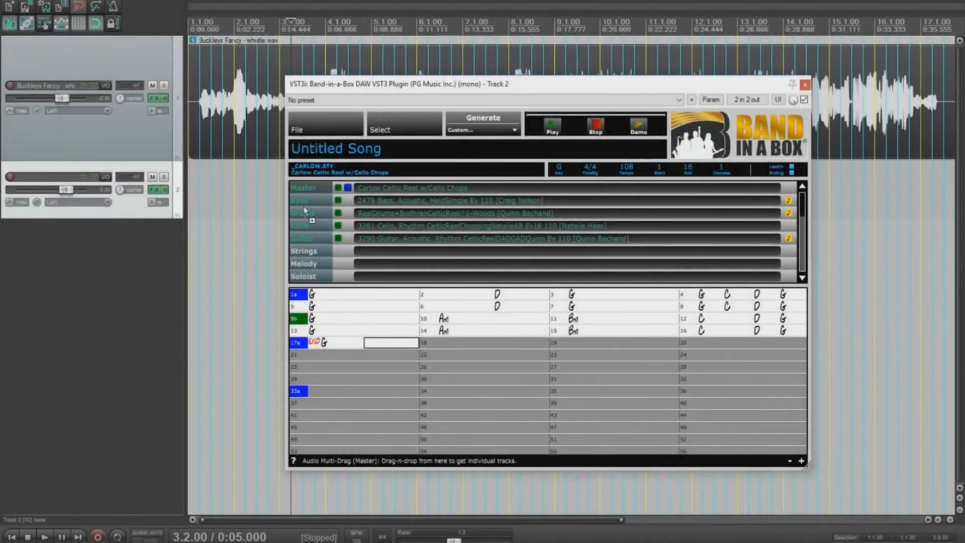
drag(304, 188, 203, 246)
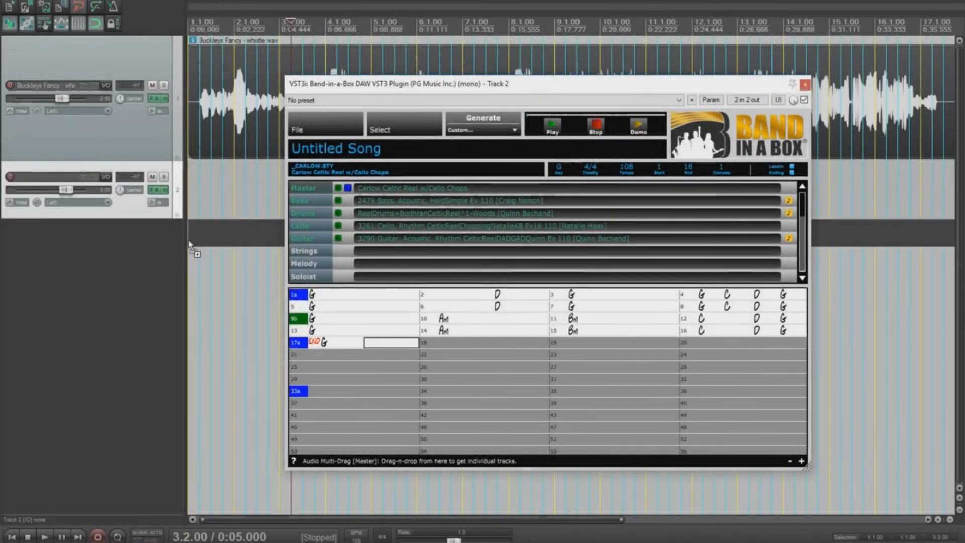
click(450, 283)
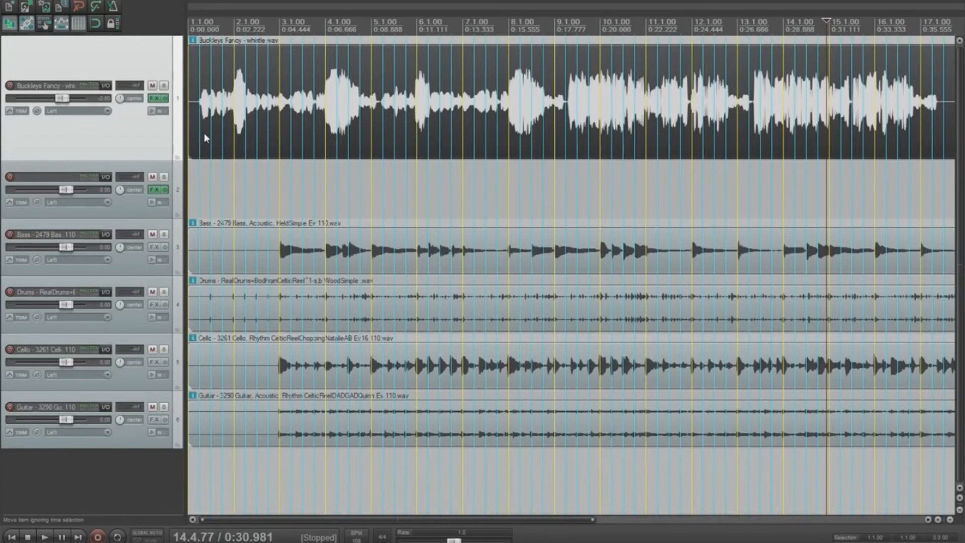
Step: Move the whistle recording later to about 2.3.73 and play back to check the alignment
drag(204, 135, 280, 147)
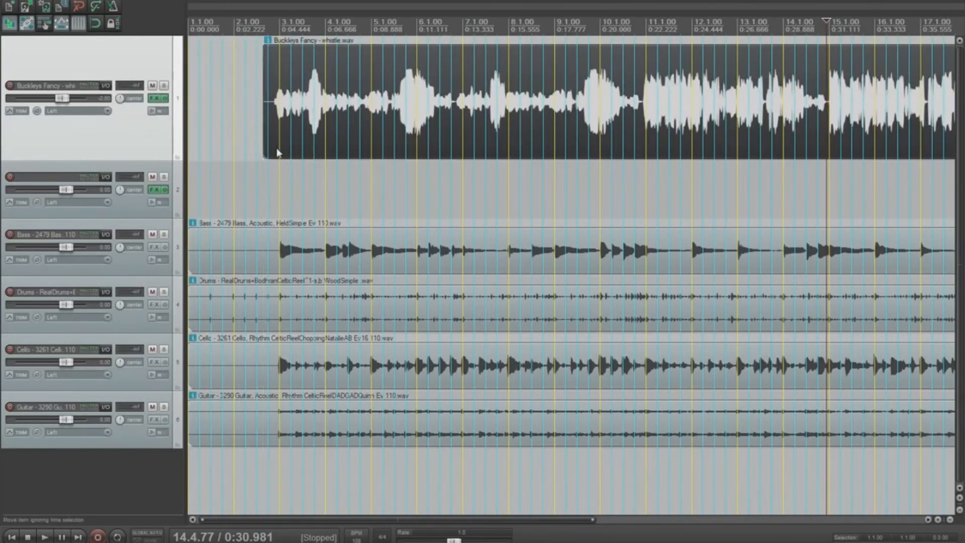
click(271, 183)
key(space)
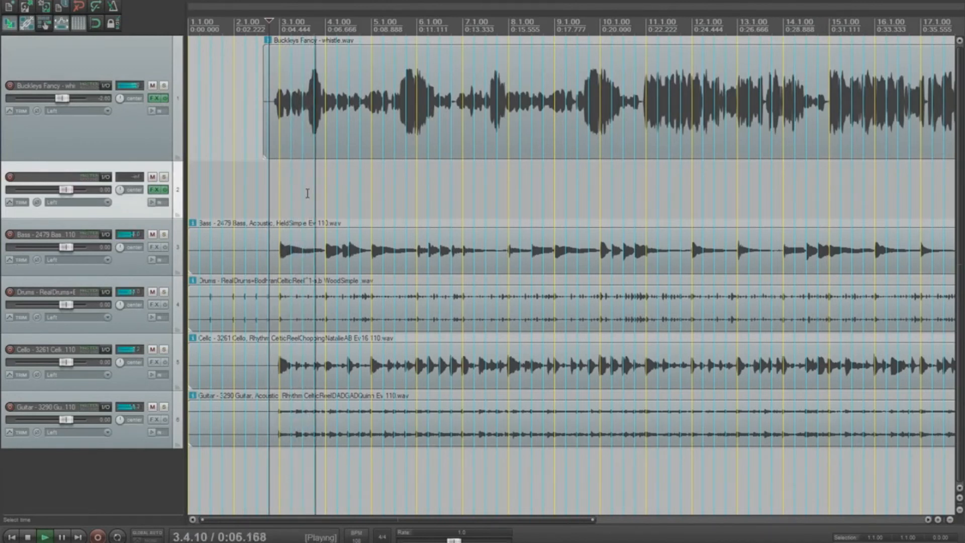
key(space)
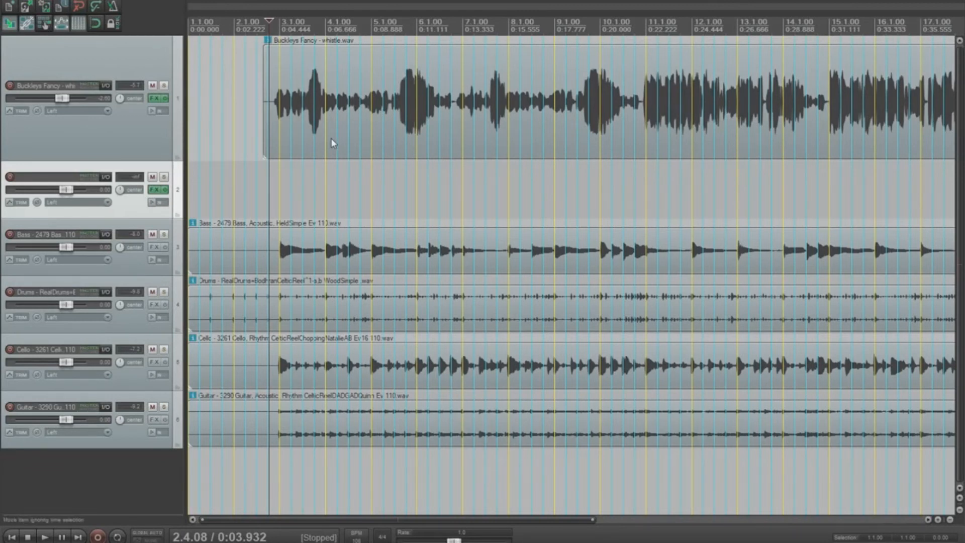
Step: Turn off automatic fade-in/fade-out for new media items in Preferences
click(152, 3)
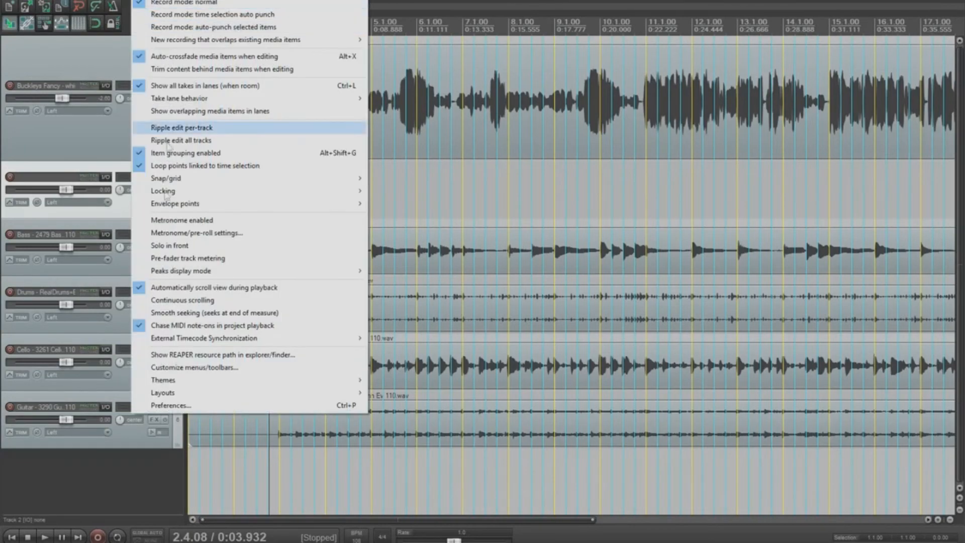
click(171, 405)
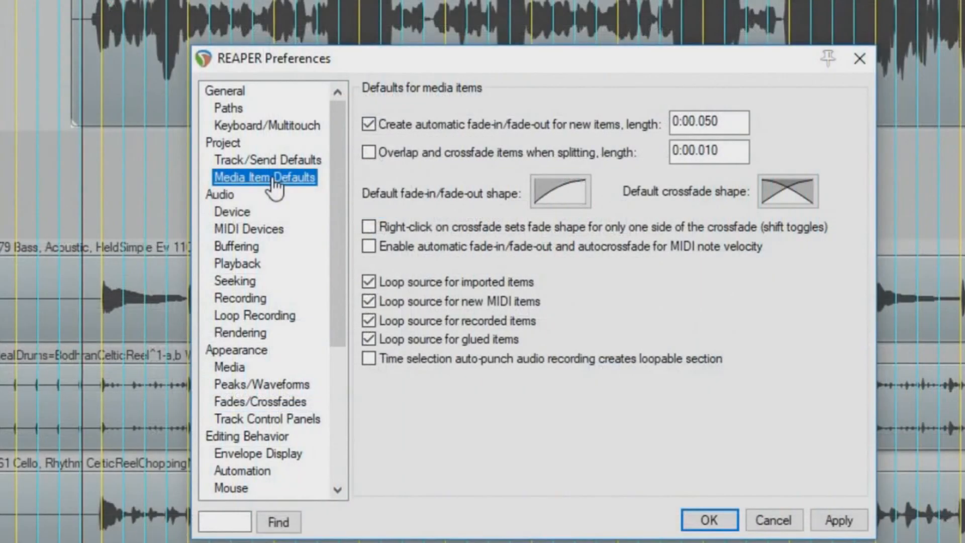
click(367, 124)
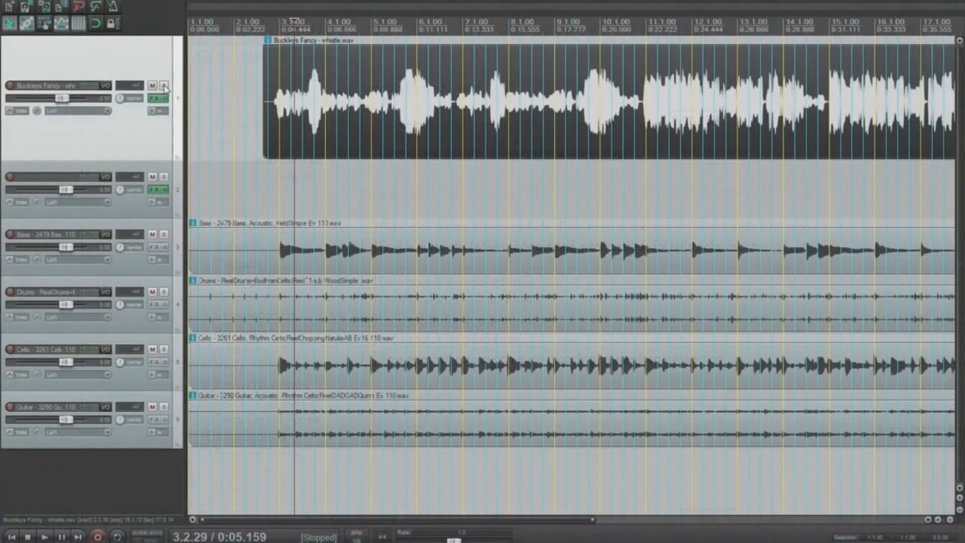
Step: Solo the whistle track, listen, and split the recording at about 2.4.73, just before bar 3
click(165, 86)
click(273, 131)
key(space)
scroll(304, 119, up, 2)
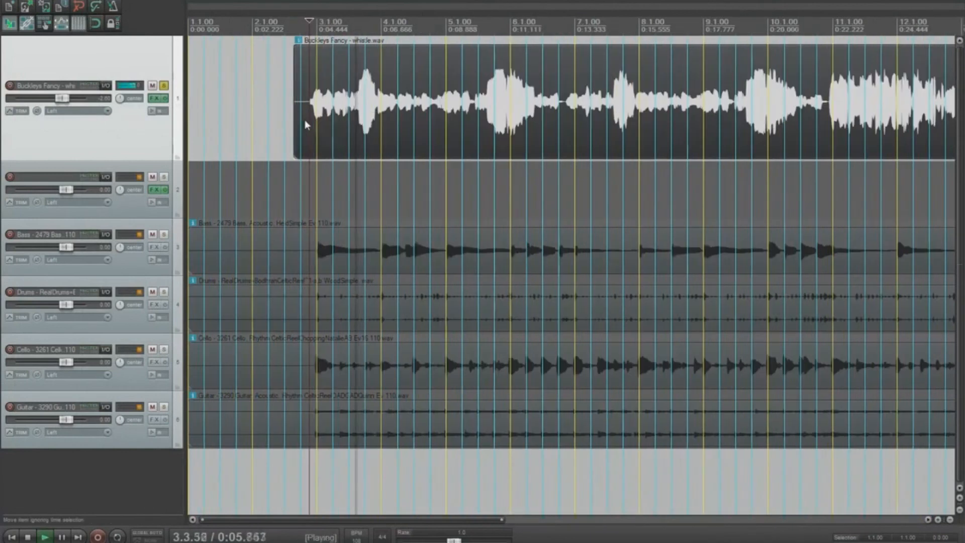
key(space)
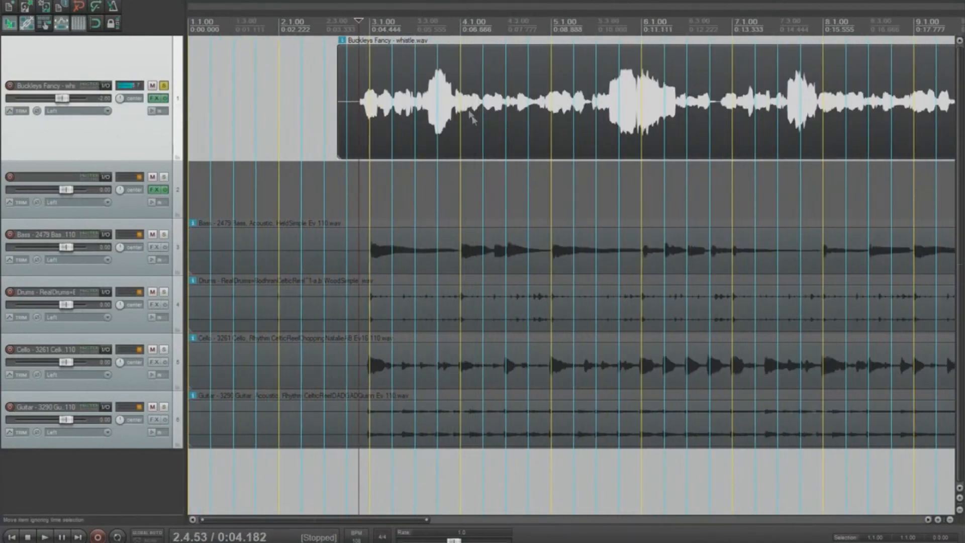
click(365, 105)
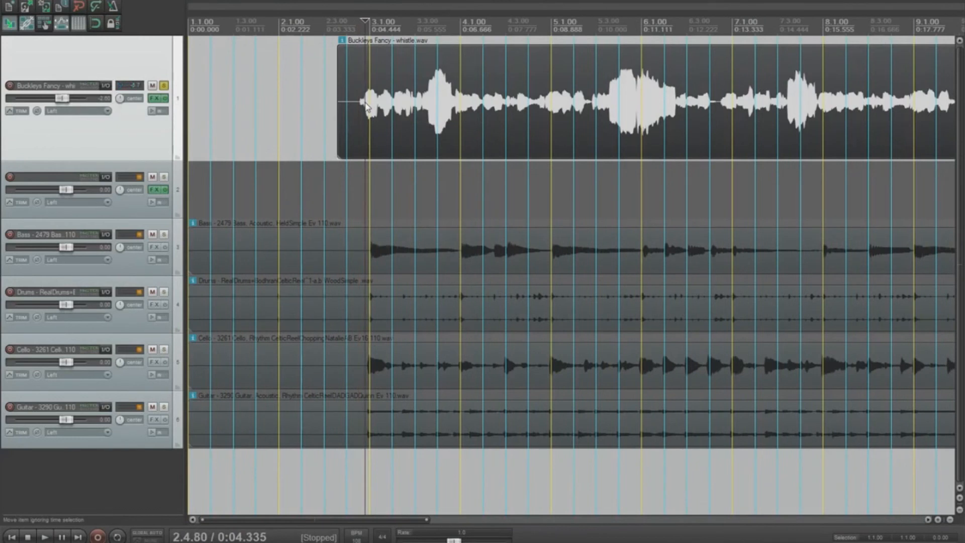
click(456, 101)
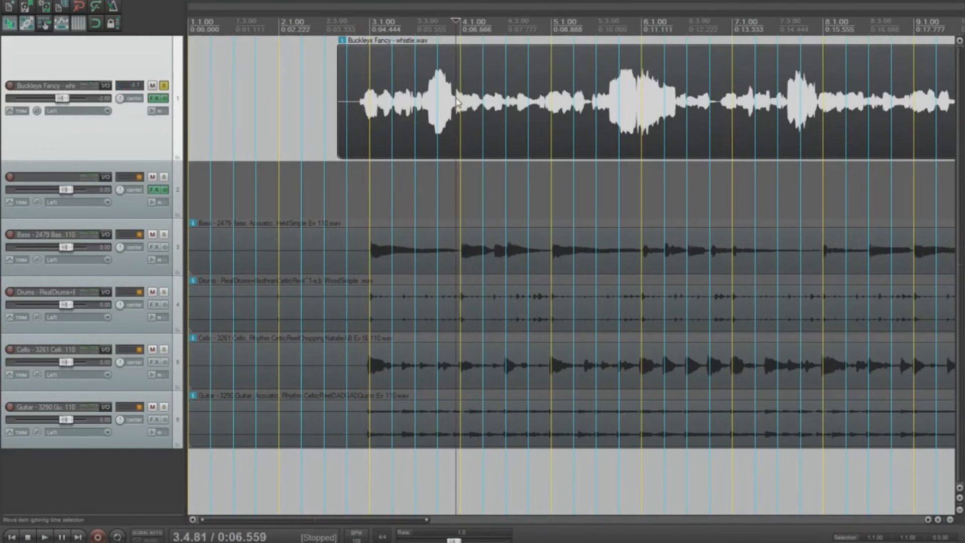
click(363, 106)
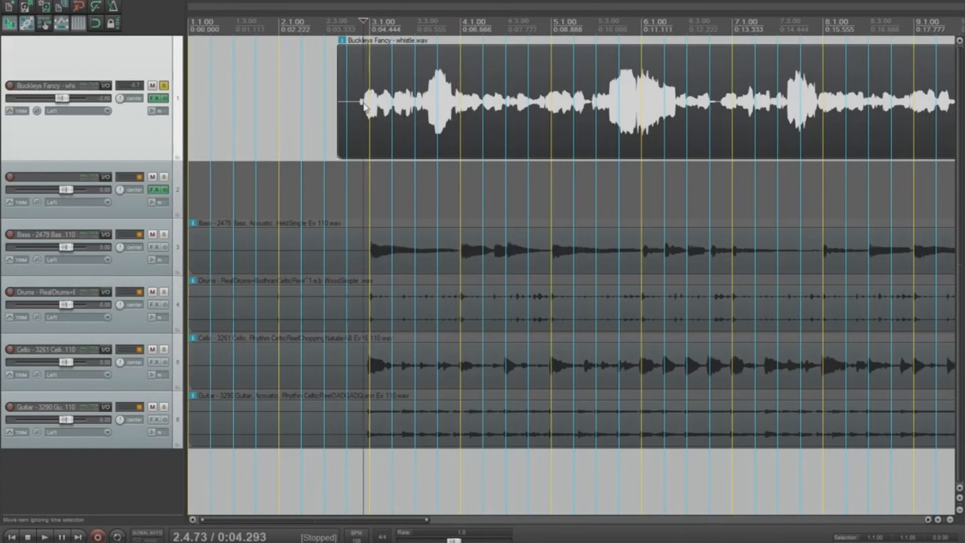
key(s)
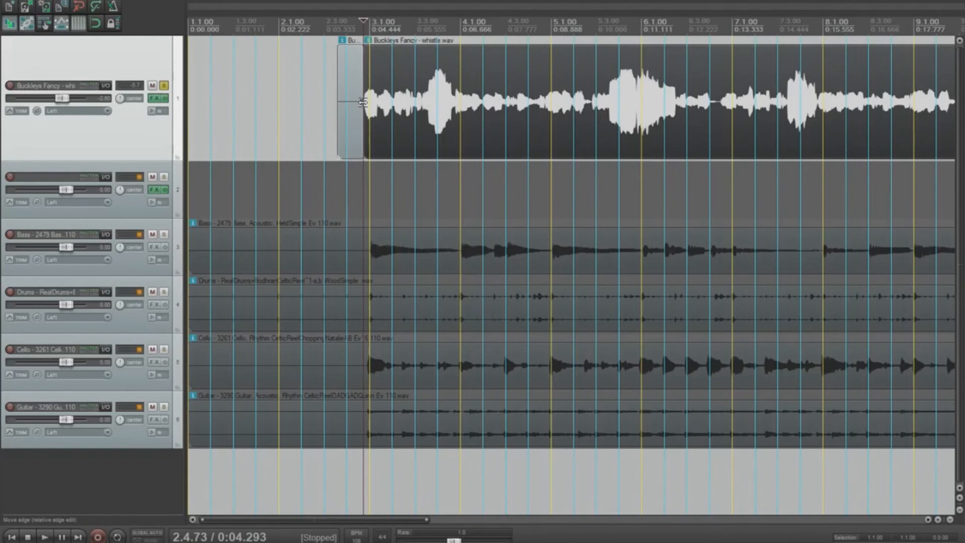
Step: Split near bar 4 and stretch the pieces (rates 0.994 and 1.003) onto bars 3 and 4
click(456, 98)
key(s)
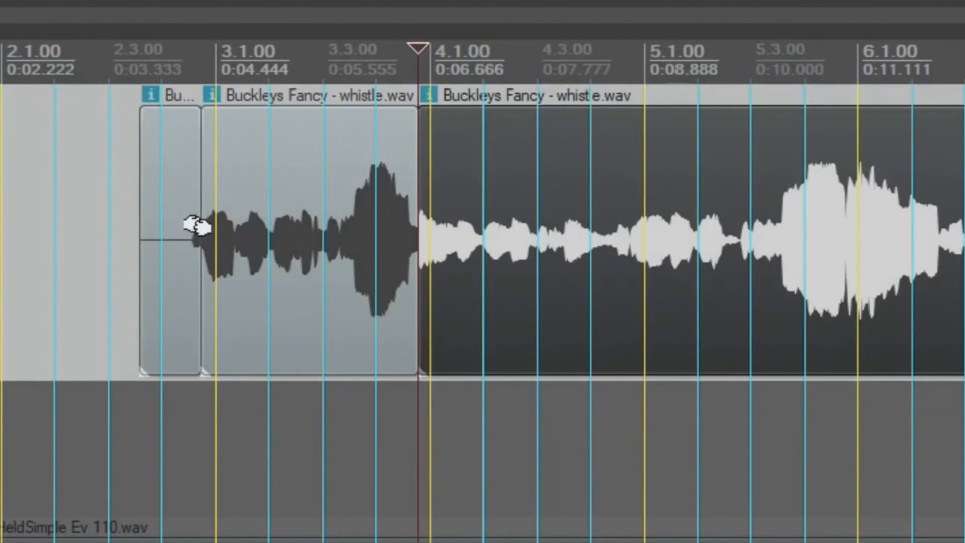
drag(198, 226, 206, 254)
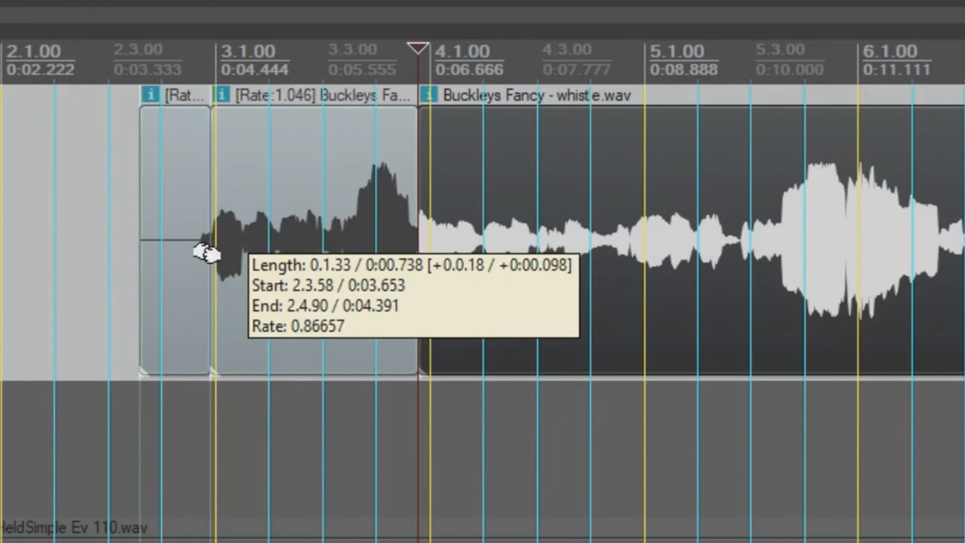
drag(206, 254, 205, 252)
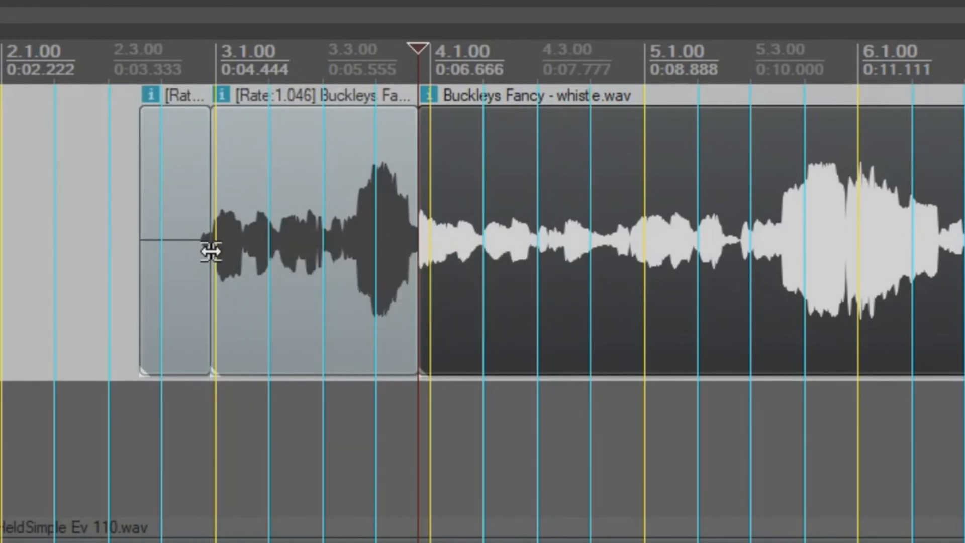
drag(417, 227, 430, 242)
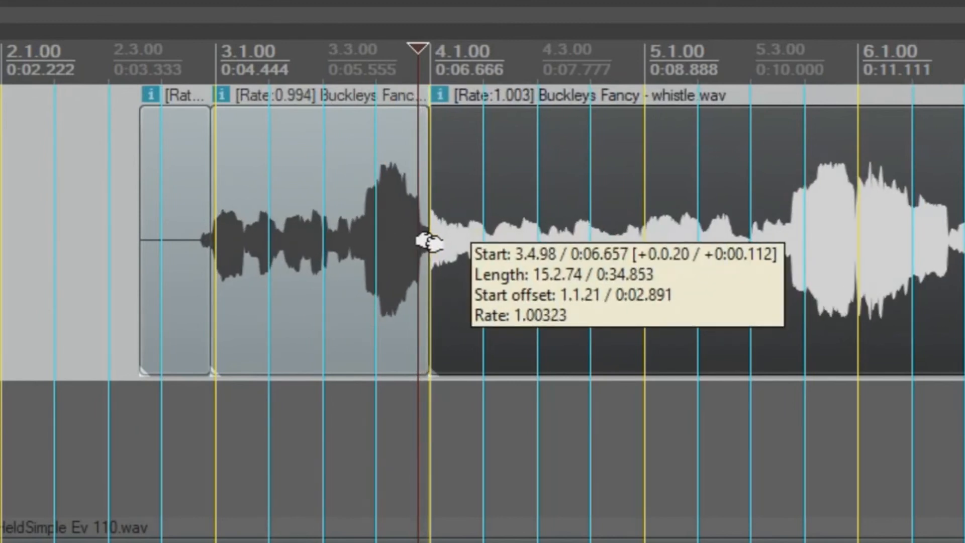
drag(429, 242, 430, 242)
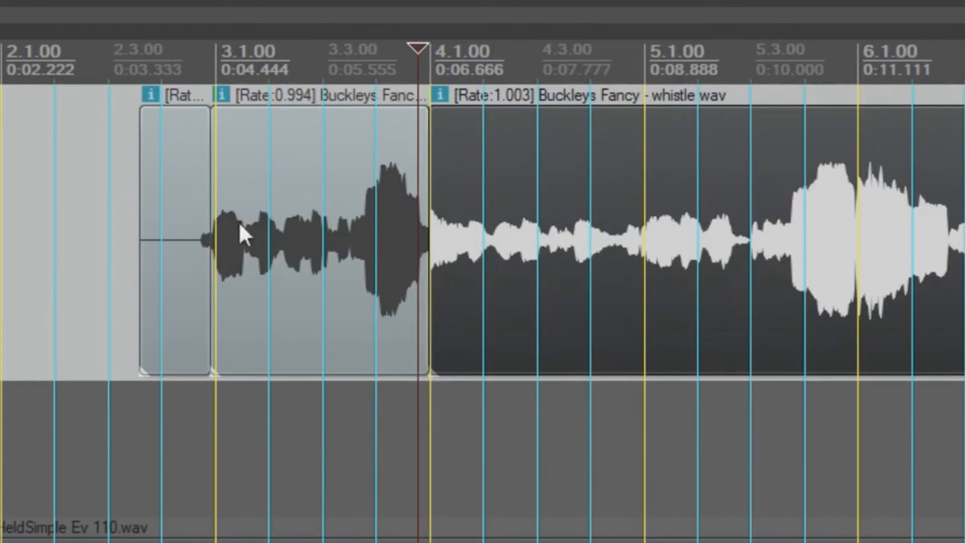
click(190, 215)
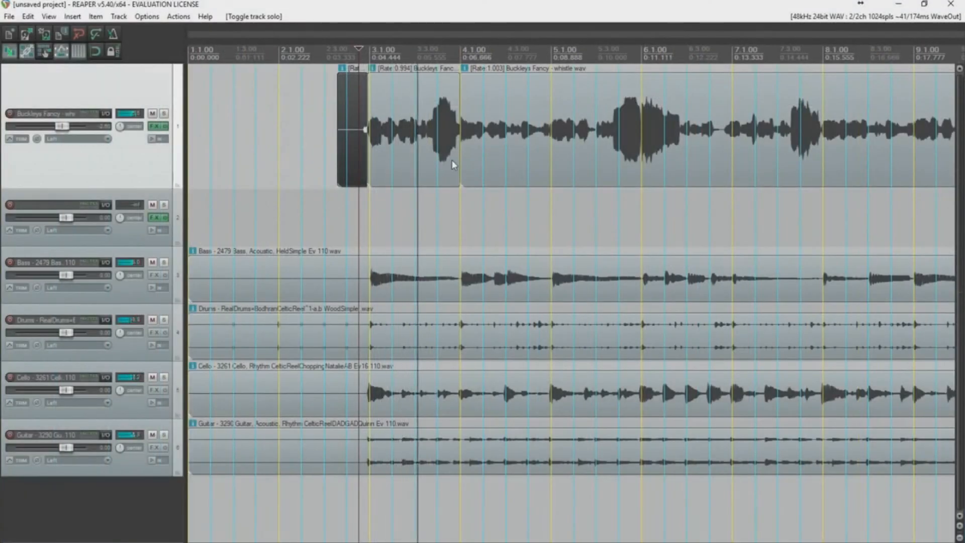
Step: Split the Rate 0.994 piece and stretch both halves so the note lands on the beat
key(space)
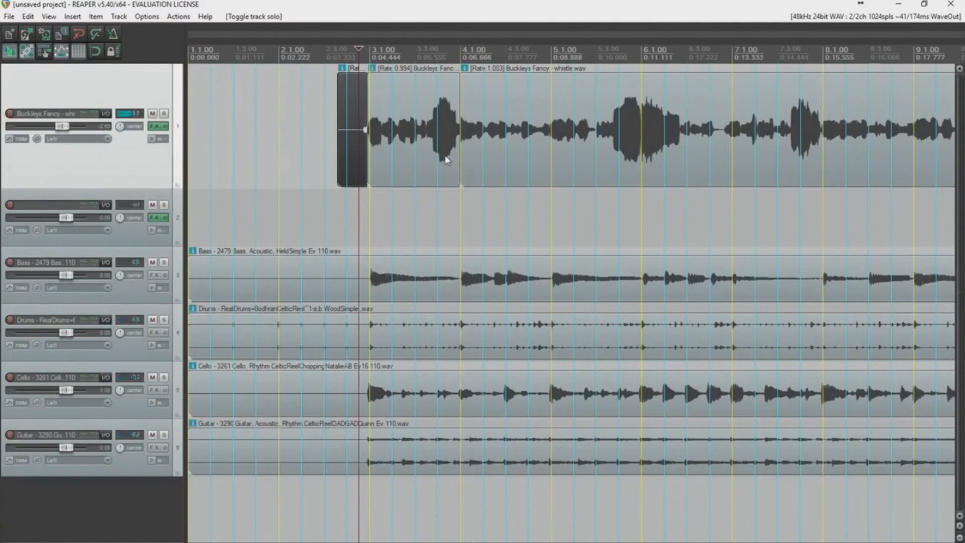
click(441, 152)
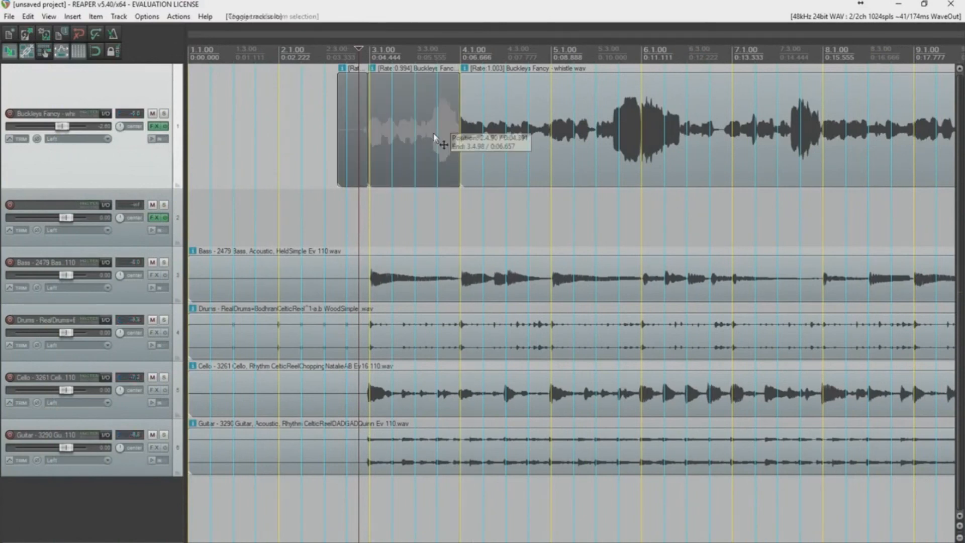
scroll(442, 143, up, 4)
scroll(559, 137, up, 2)
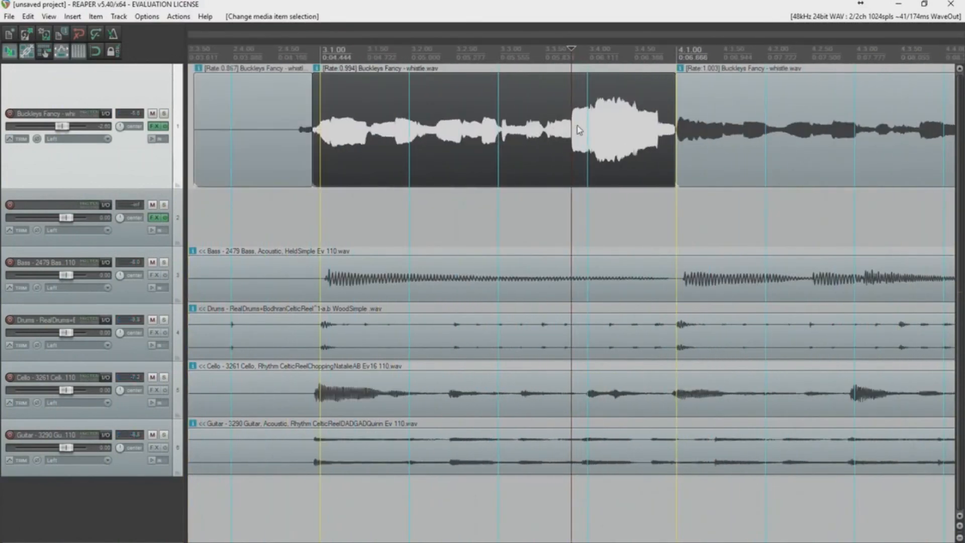
click(504, 137)
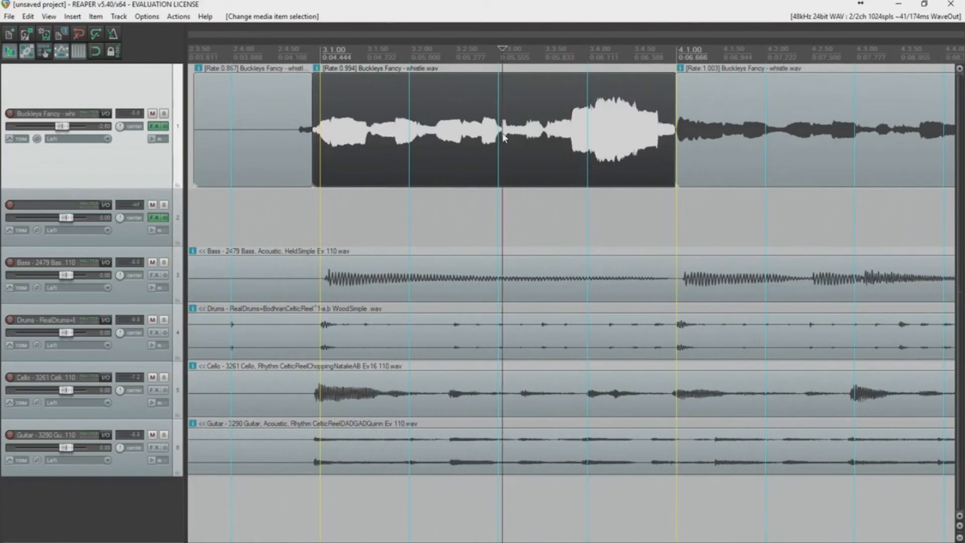
key(s)
drag(502, 131, 497, 132)
click(298, 140)
key(space)
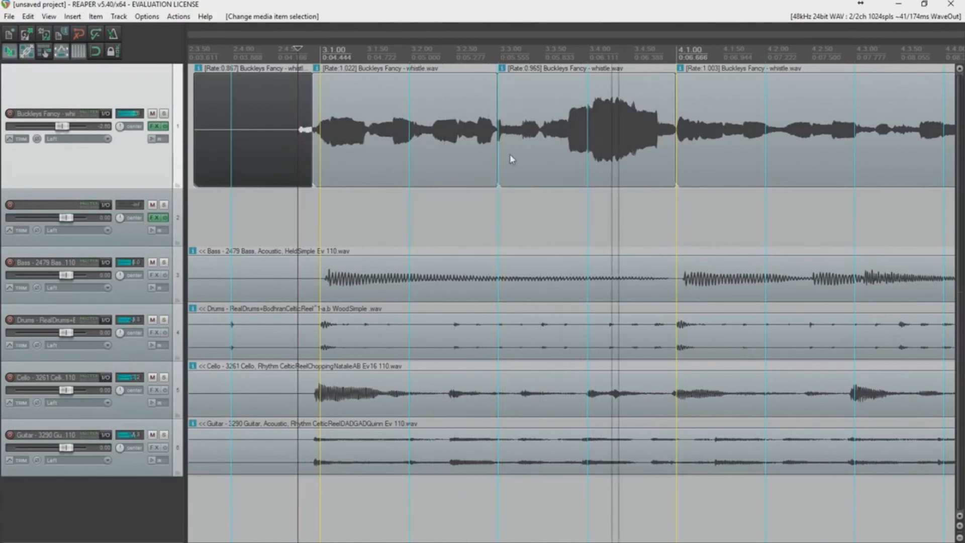
key(space)
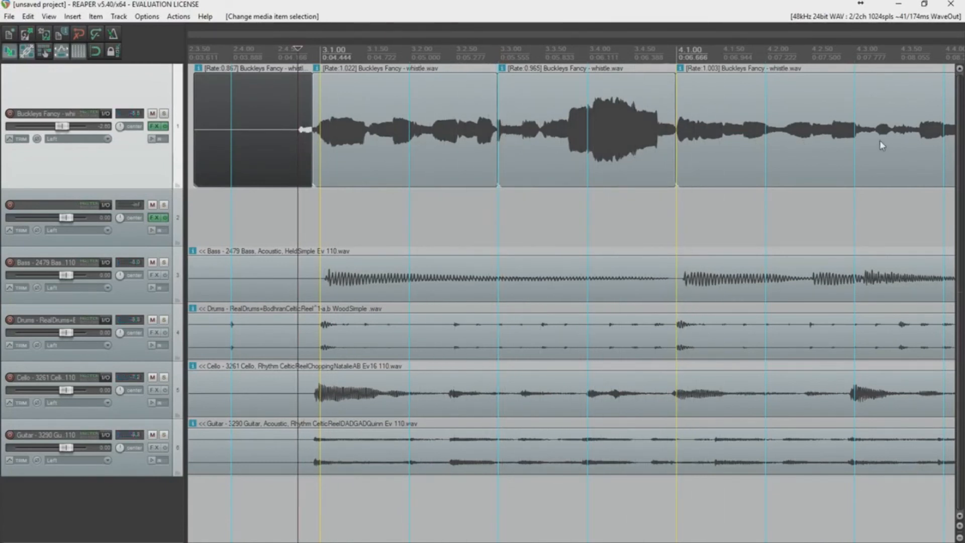
Step: Split the whistle further along and stretch that cut slightly later onto the beat
click(894, 135)
scroll(809, 138, right, 5)
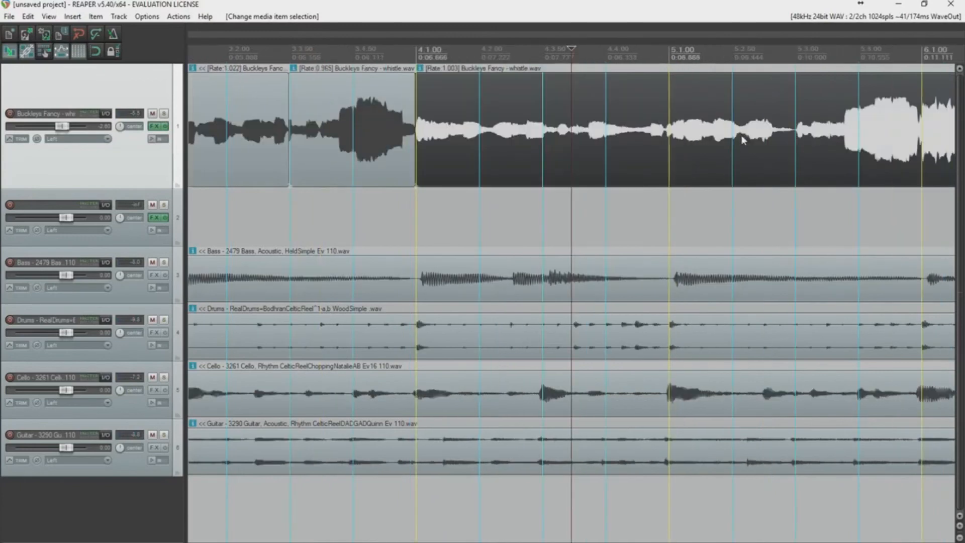
key(space)
click(705, 136)
key(s)
drag(705, 134, 706, 135)
click(344, 131)
key(space)
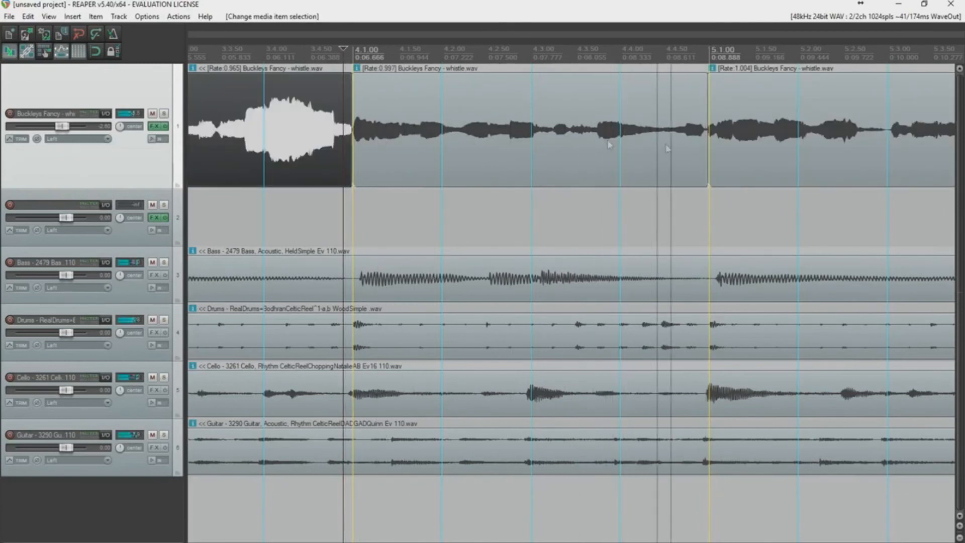
Step: Cut the third and middle pieces, stretching each cut slightly earlier onto the beat, and play back
click(878, 135)
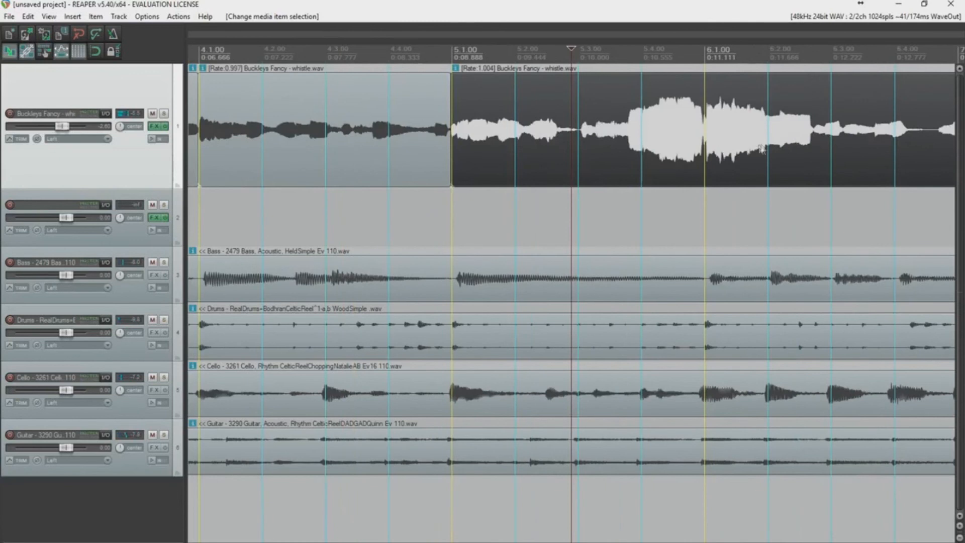
key(space)
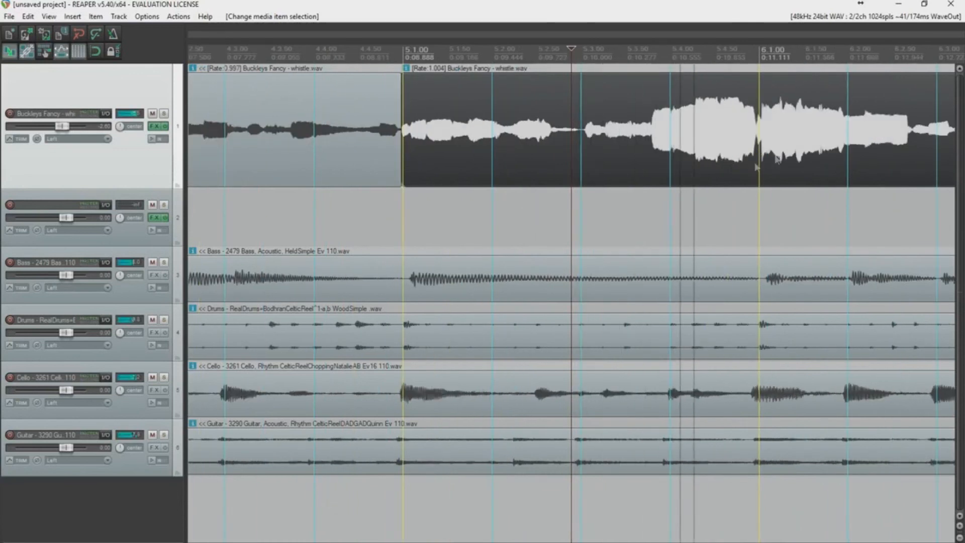
click(760, 129)
key(s)
drag(761, 129, 758, 130)
click(583, 133)
key(s)
drag(582, 134, 575, 145)
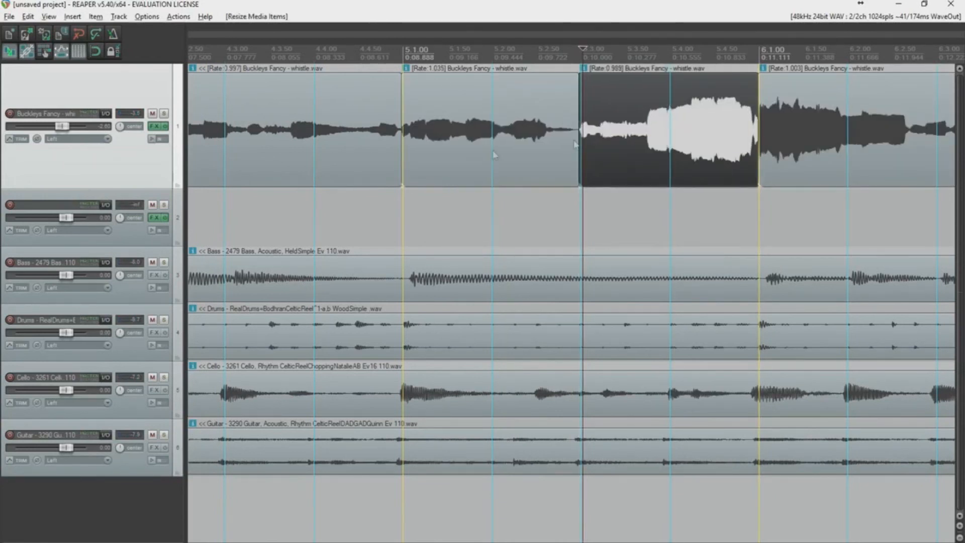
click(383, 146)
key(space)
scroll(529, 154, down, 4)
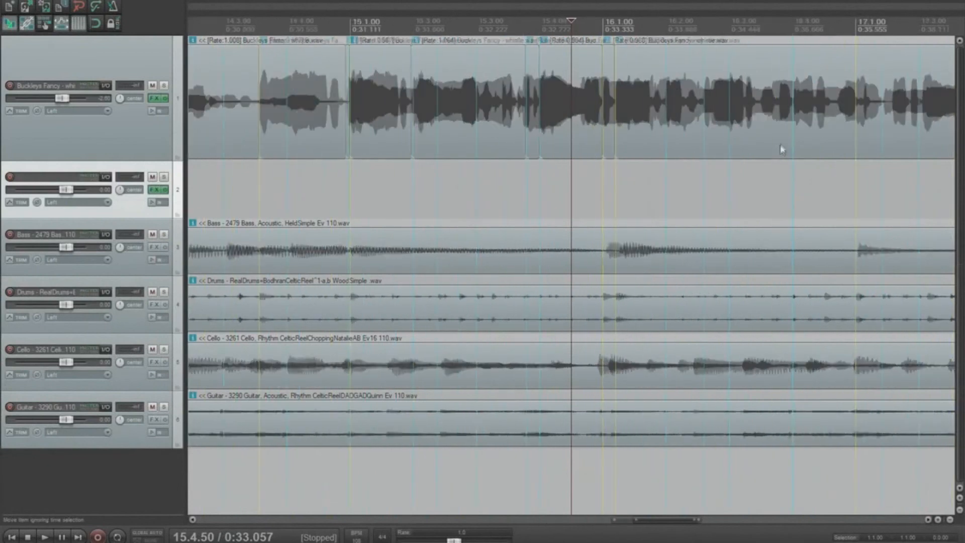
Step: Split the whistle at the note near 16.4
scroll(782, 150, up, 2)
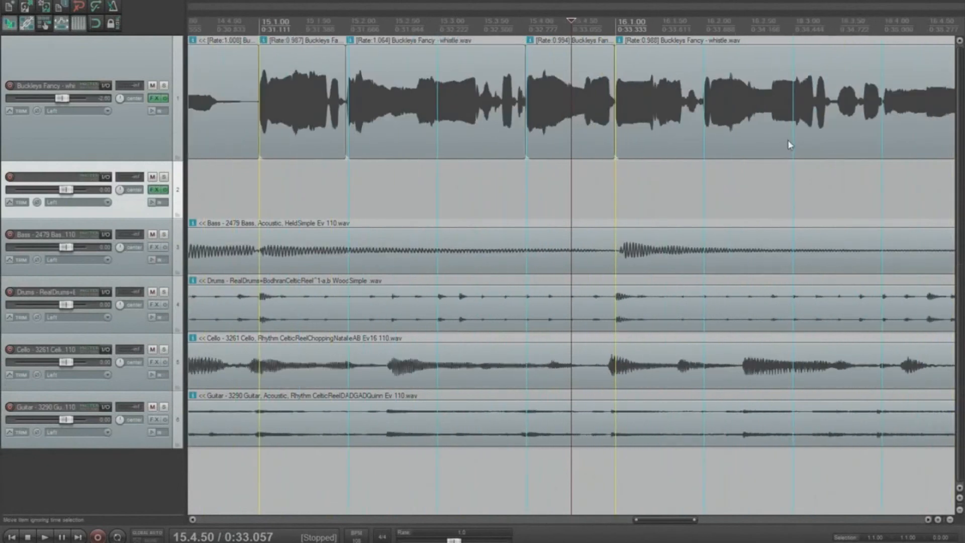
scroll(777, 146, down, 2)
key(space)
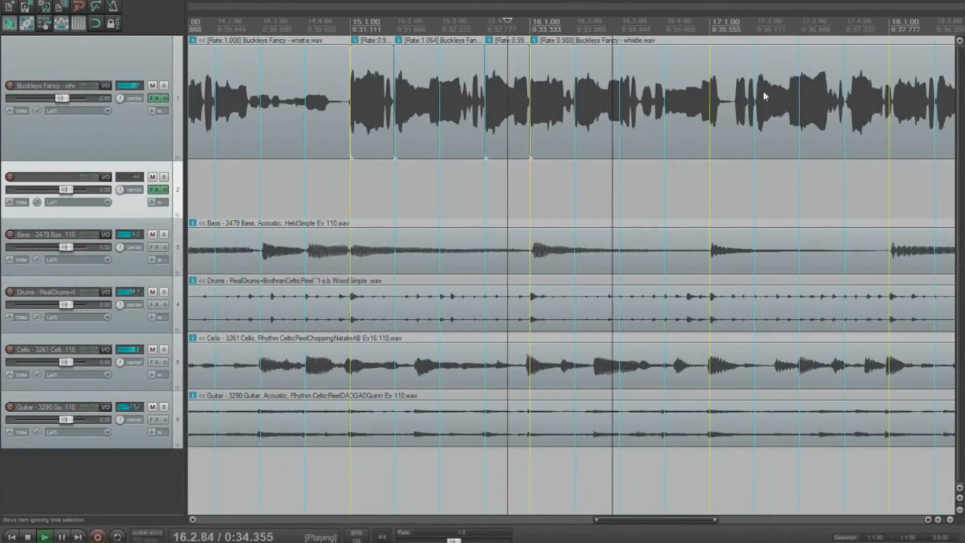
click(860, 114)
scroll(744, 104, down, 1)
scroll(653, 98, up, 2)
scroll(563, 91, down, 1)
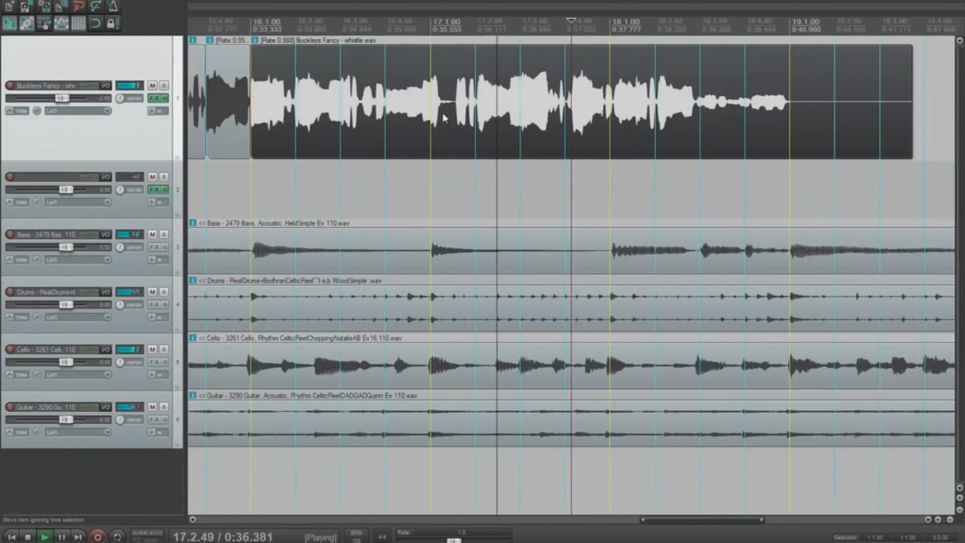
click(430, 115)
click(387, 112)
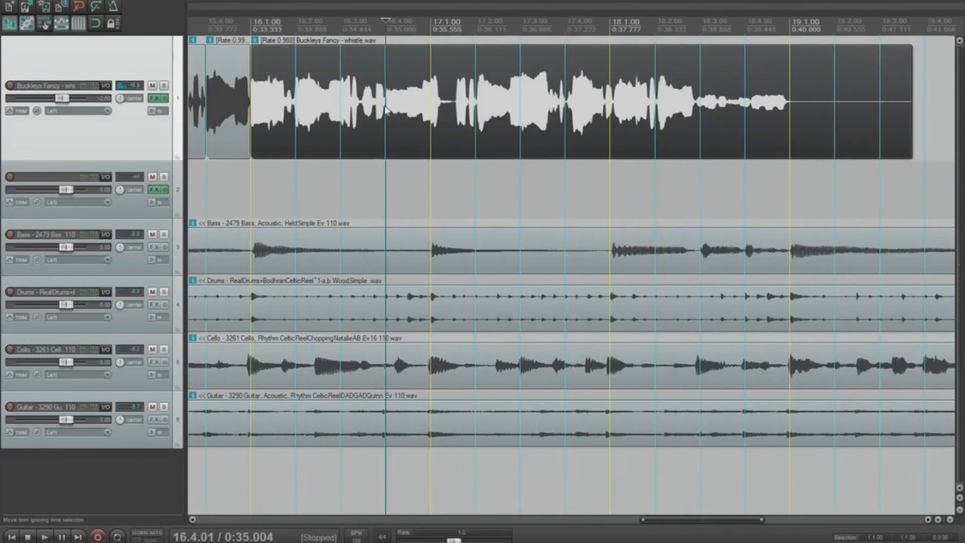
scroll(522, 107, up, 3)
key(s)
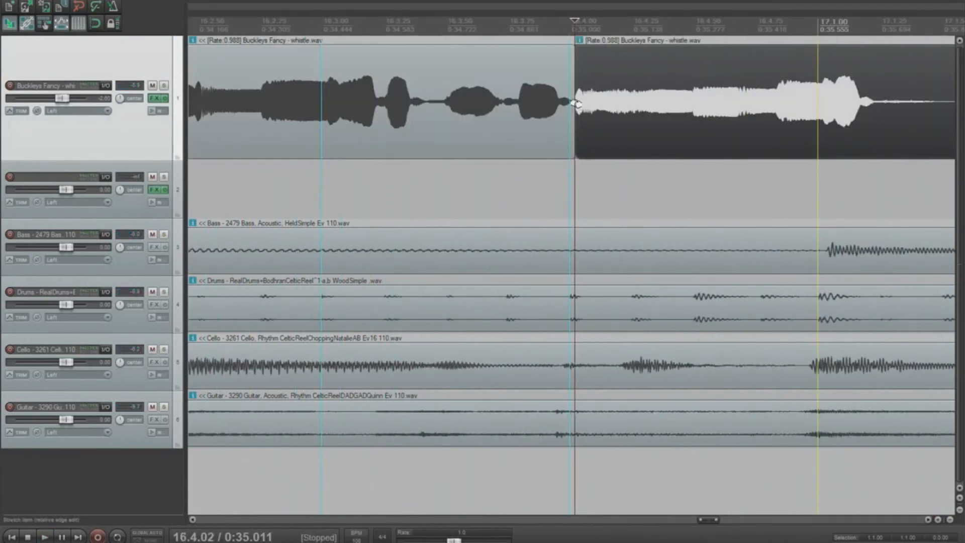
scroll(583, 116, down, 2)
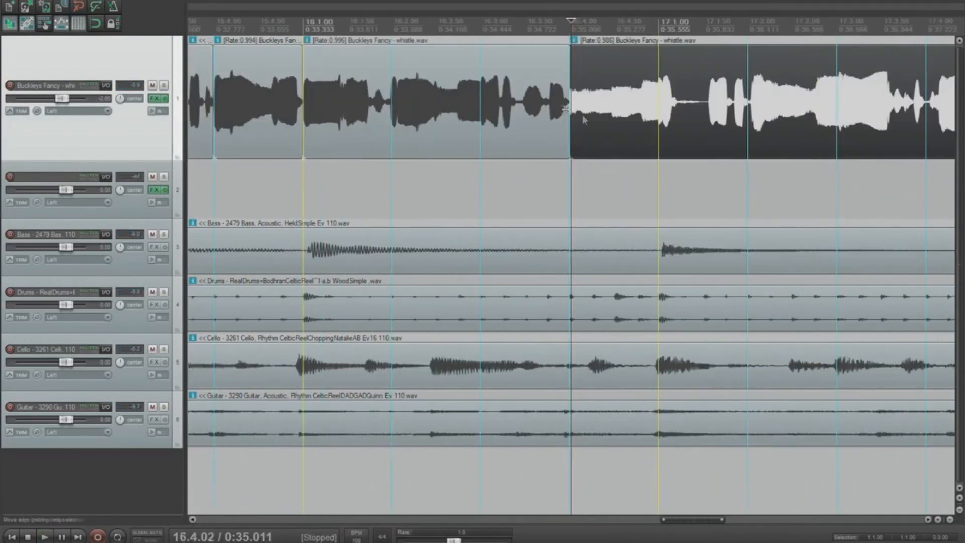
Step: Split at the next note and stretch that cut slightly earlier onto the beat
click(751, 106)
key(s)
drag(750, 105, 747, 106)
click(559, 130)
key(space)
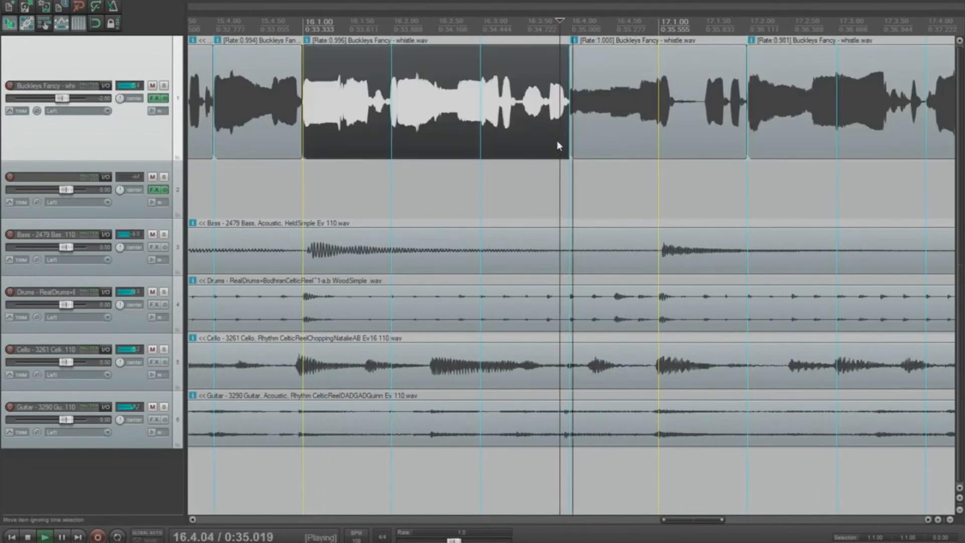
scroll(559, 130, down, 2)
Step: Split at measure 18 and pull the new piece's start slightly earlier onto the beat
click(759, 105)
scroll(758, 104, up, 2)
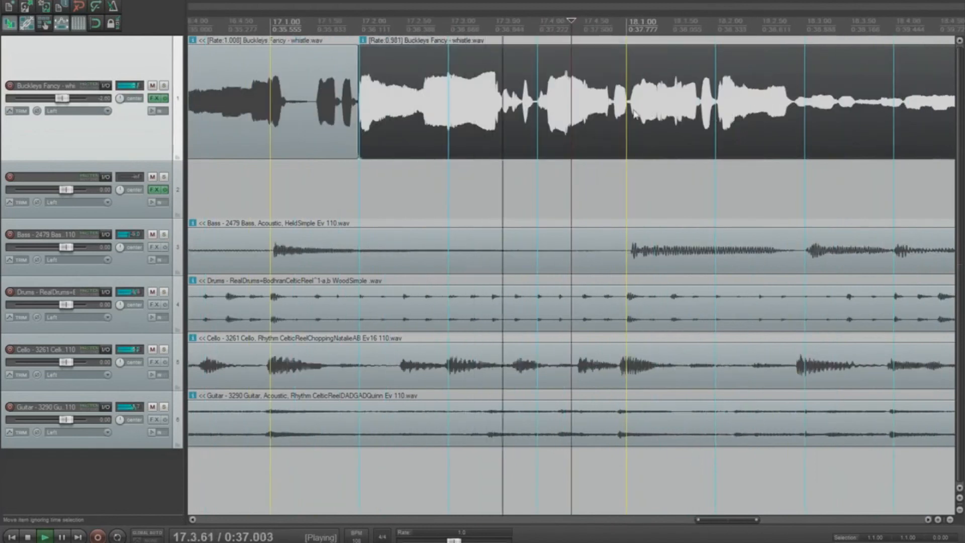
click(629, 107)
key(space)
key(s)
drag(628, 107, 622, 110)
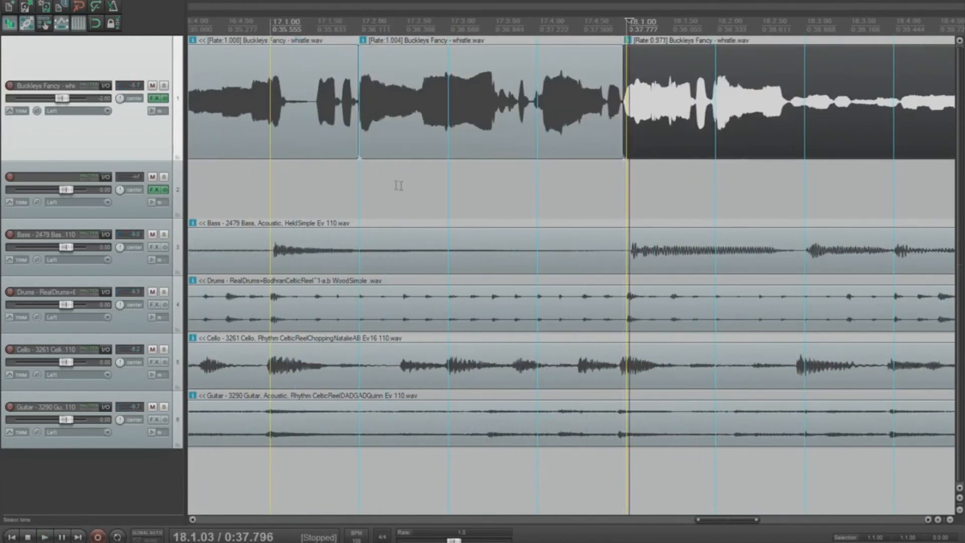
click(353, 183)
key(space)
Step: Make the final cut, stretch the last piece's start earlier, and play the ending from measure 18
scroll(643, 146, down, 1)
click(848, 113)
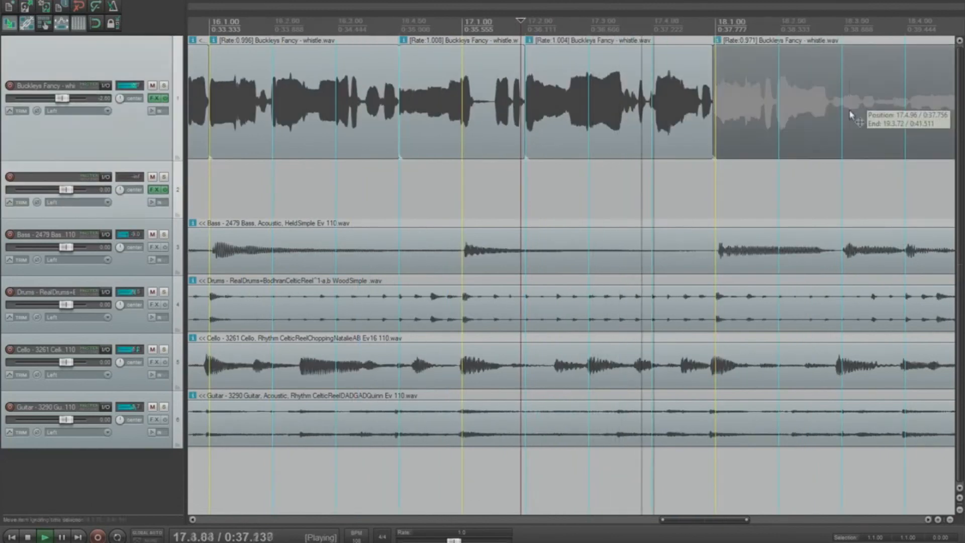
scroll(753, 121, up, 1)
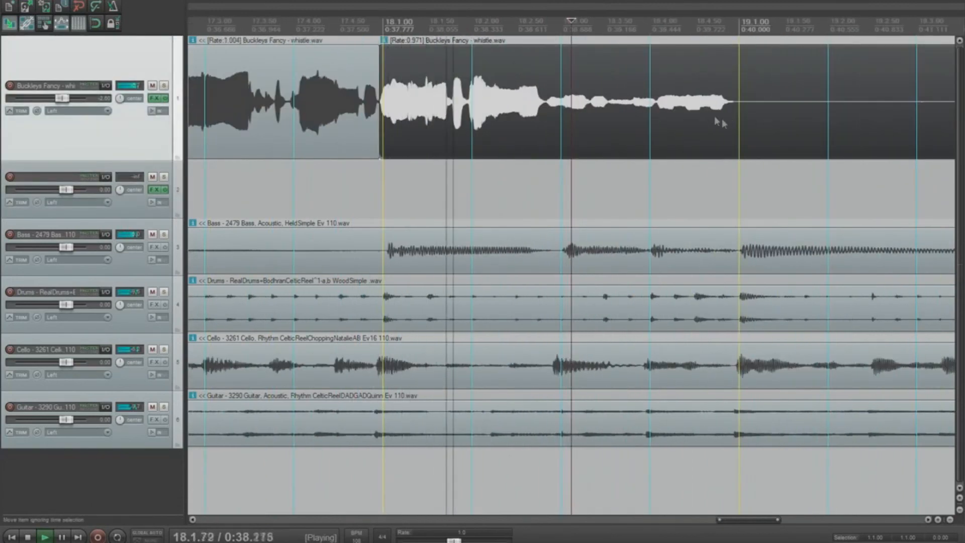
key(space)
click(657, 107)
key(s)
drag(657, 107, 647, 110)
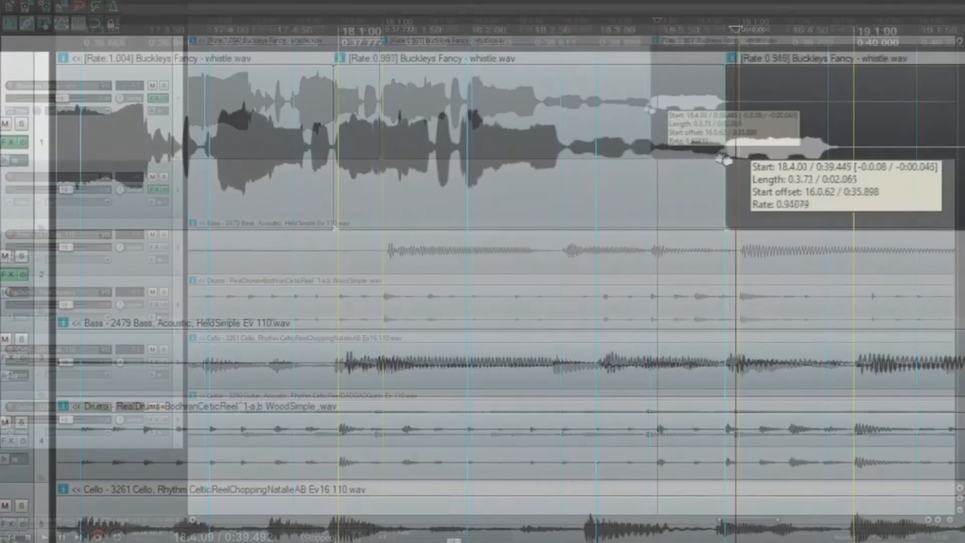
scroll(618, 197, down, 3)
click(514, 252)
key(space)
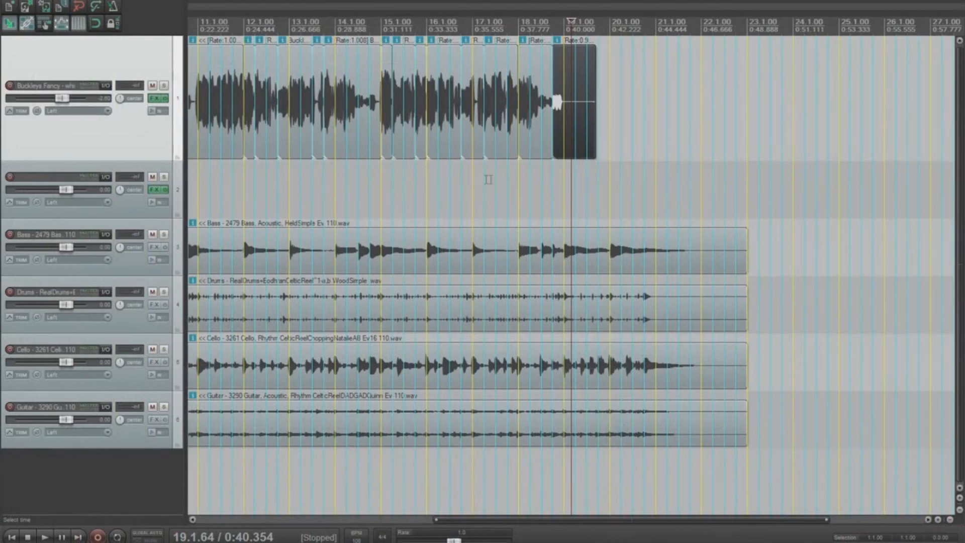
Step: With all whistle pieces selected, stretch the piece boundary onto the 5.1 bar line
scroll(551, 177, down, 5)
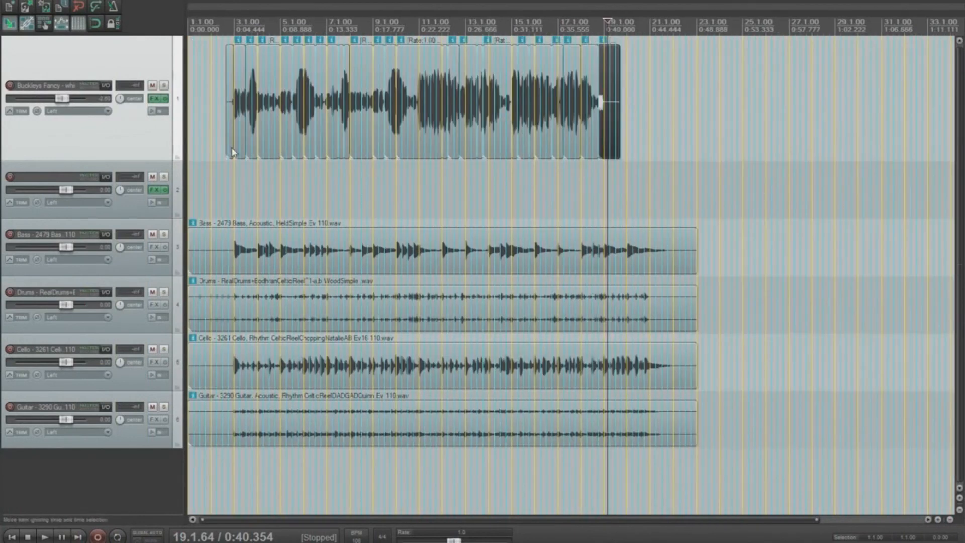
shift+click(232, 152)
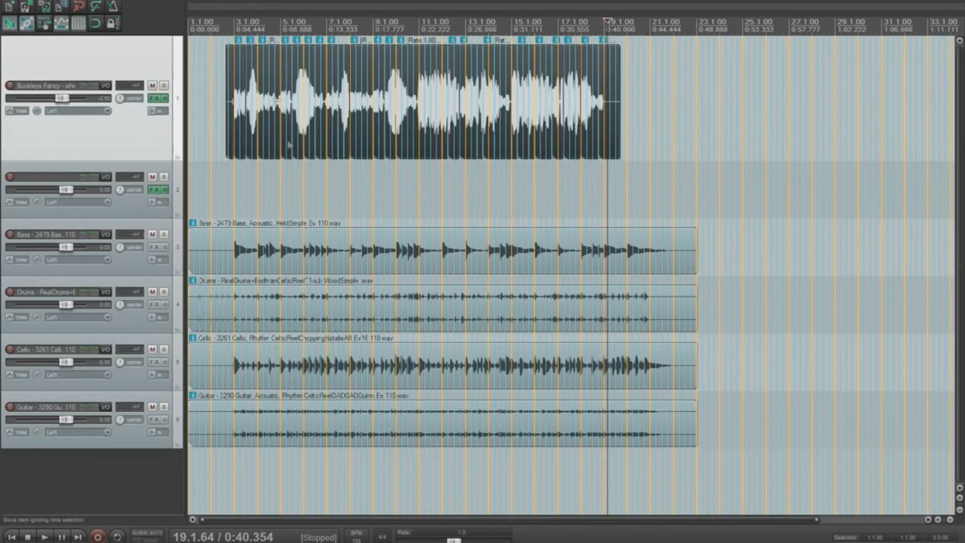
click(280, 23)
scroll(532, 114, up, 10)
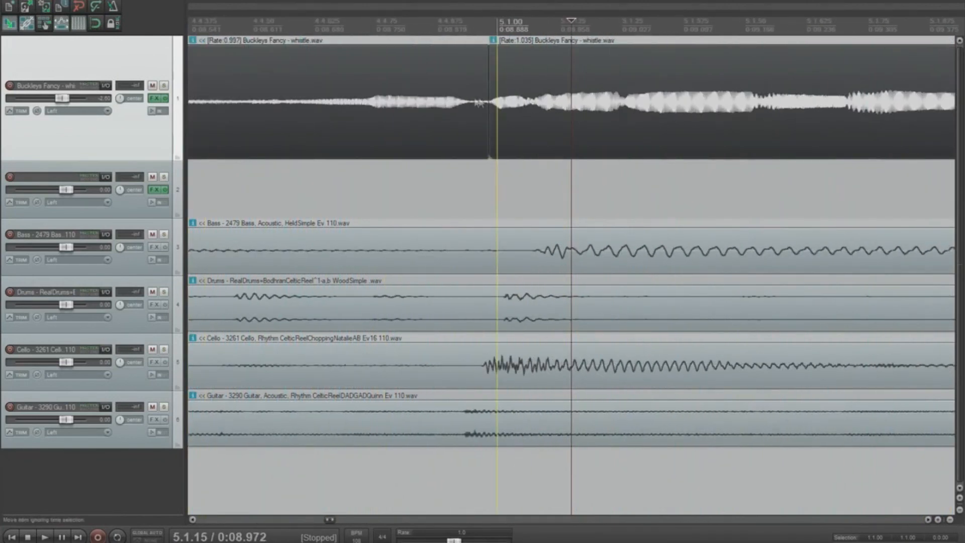
drag(482, 101, 499, 101)
scroll(450, 115, down, 5)
scroll(799, 113, up, 2)
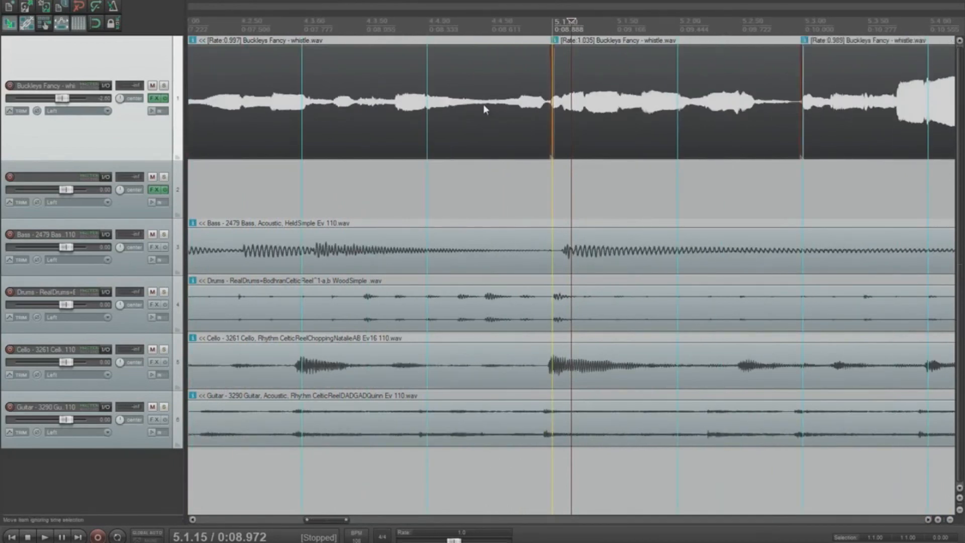
scroll(502, 111, down, 6)
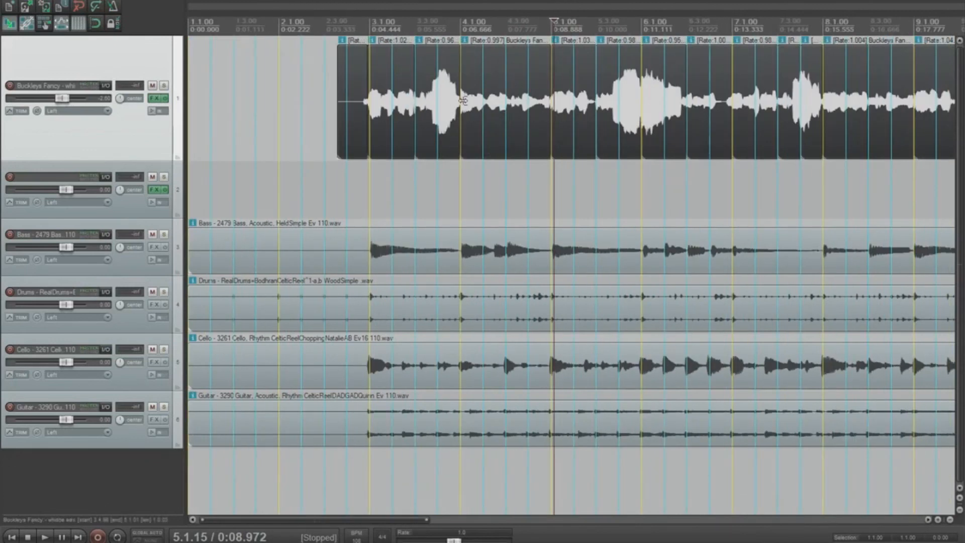
scroll(457, 103, down, 6)
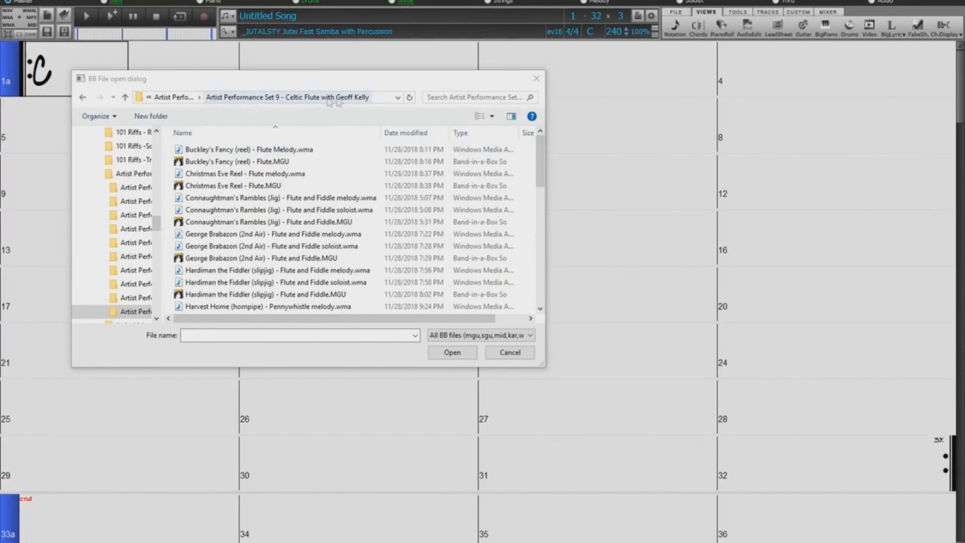
Step: Open Buckley's Fancy (reel) - Flute.MGU from the Celtic Flute folder
double_click(270, 162)
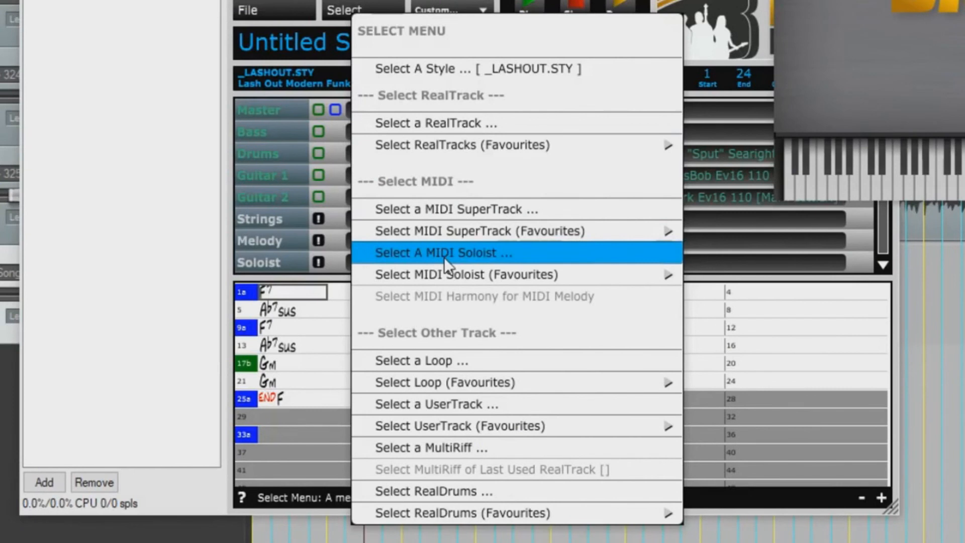
Step: Pick a MIDI track option from the Band-in-a-Box plugin's Select menu
click(499, 208)
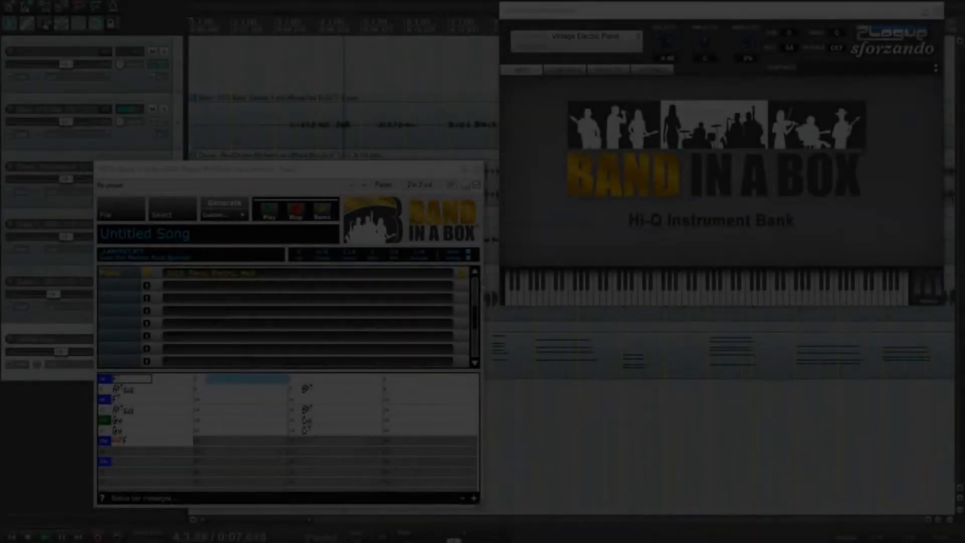